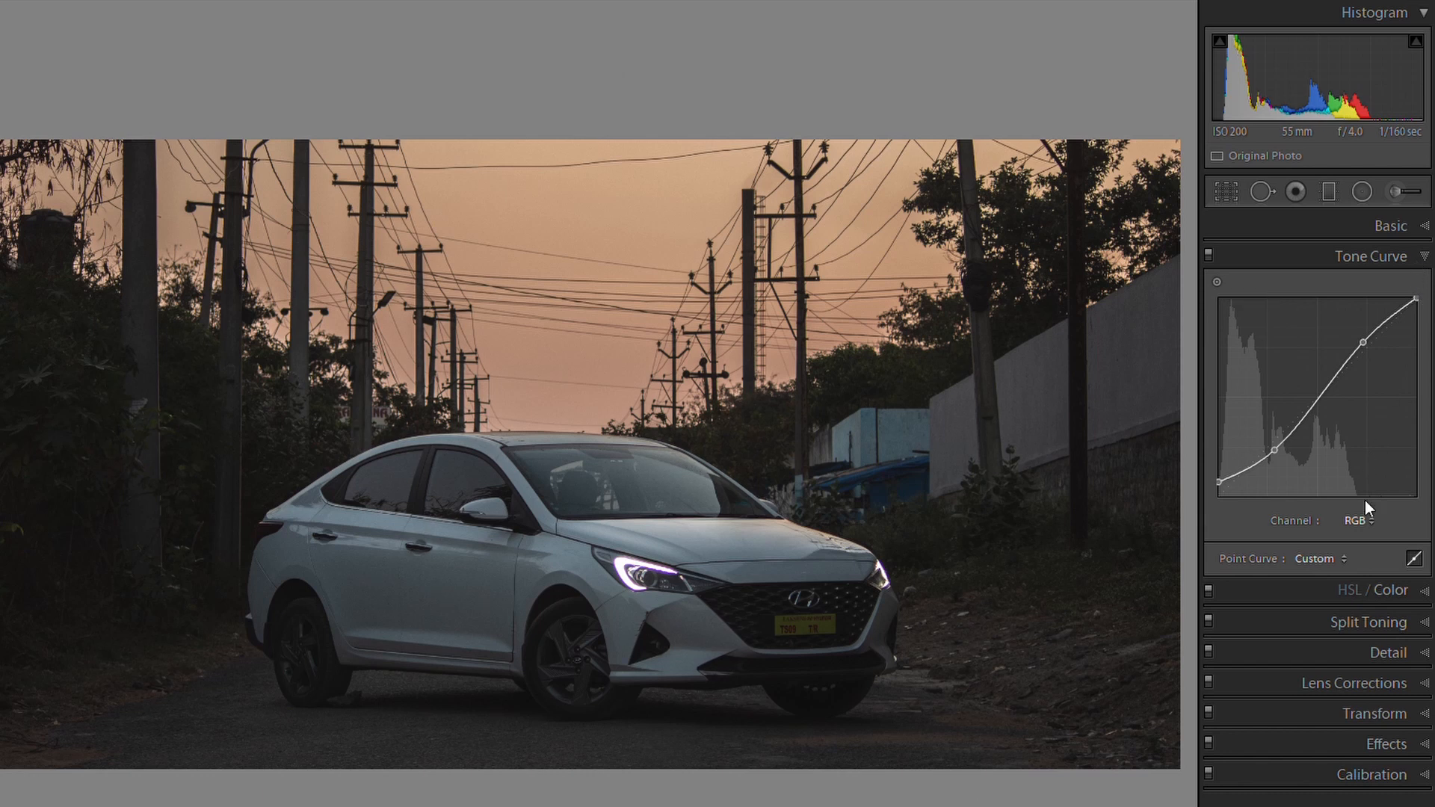
- Add a shadow point and a highlight point to the red channel's tone curve
click(1365, 500)
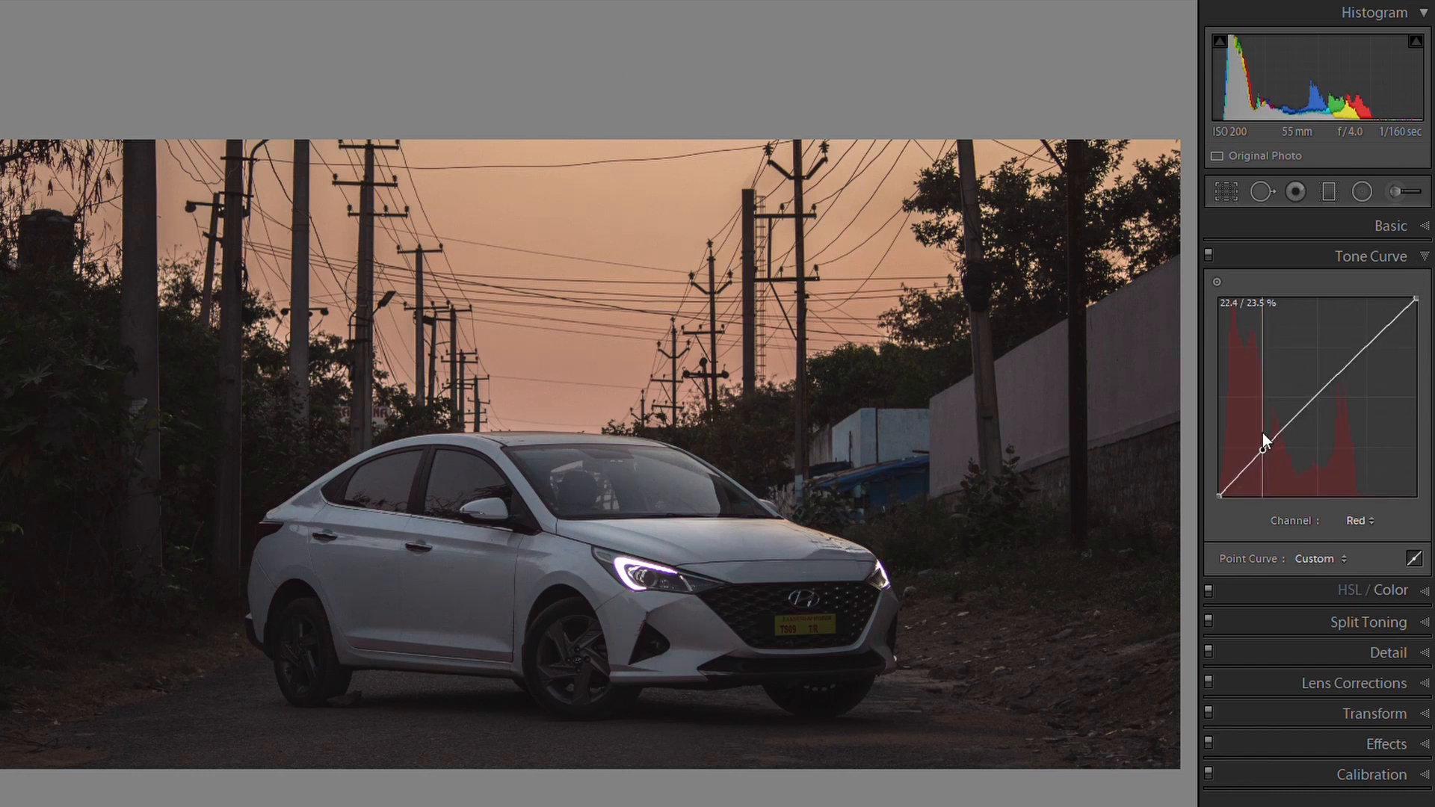
click(1266, 432)
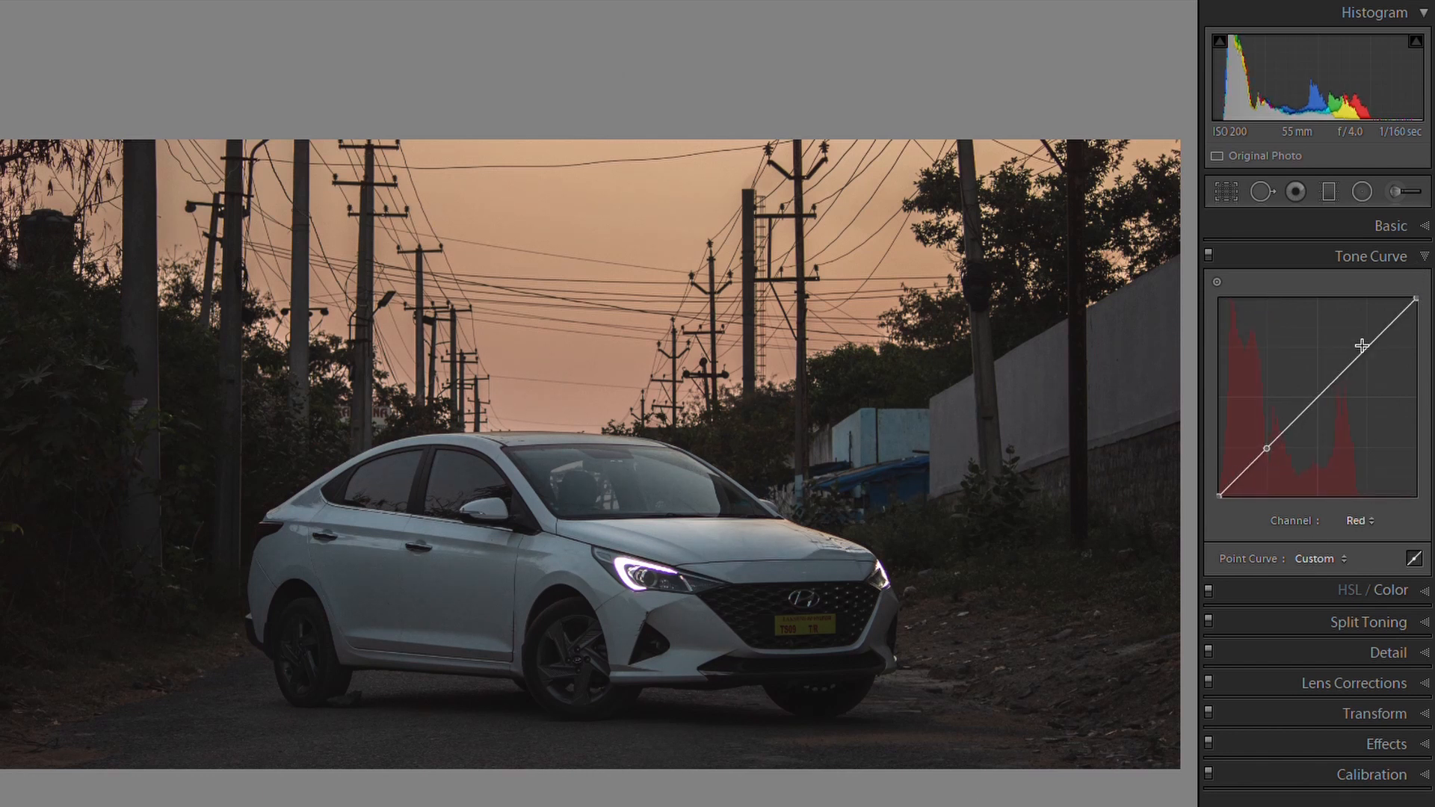
drag(1367, 326, 1368, 329)
- Shape the green channel's tone curve with a shadow point at about 23.5 / 22.0 % and a highlight point at about 76.9 / 76.1 %
click(1357, 518)
click(1360, 544)
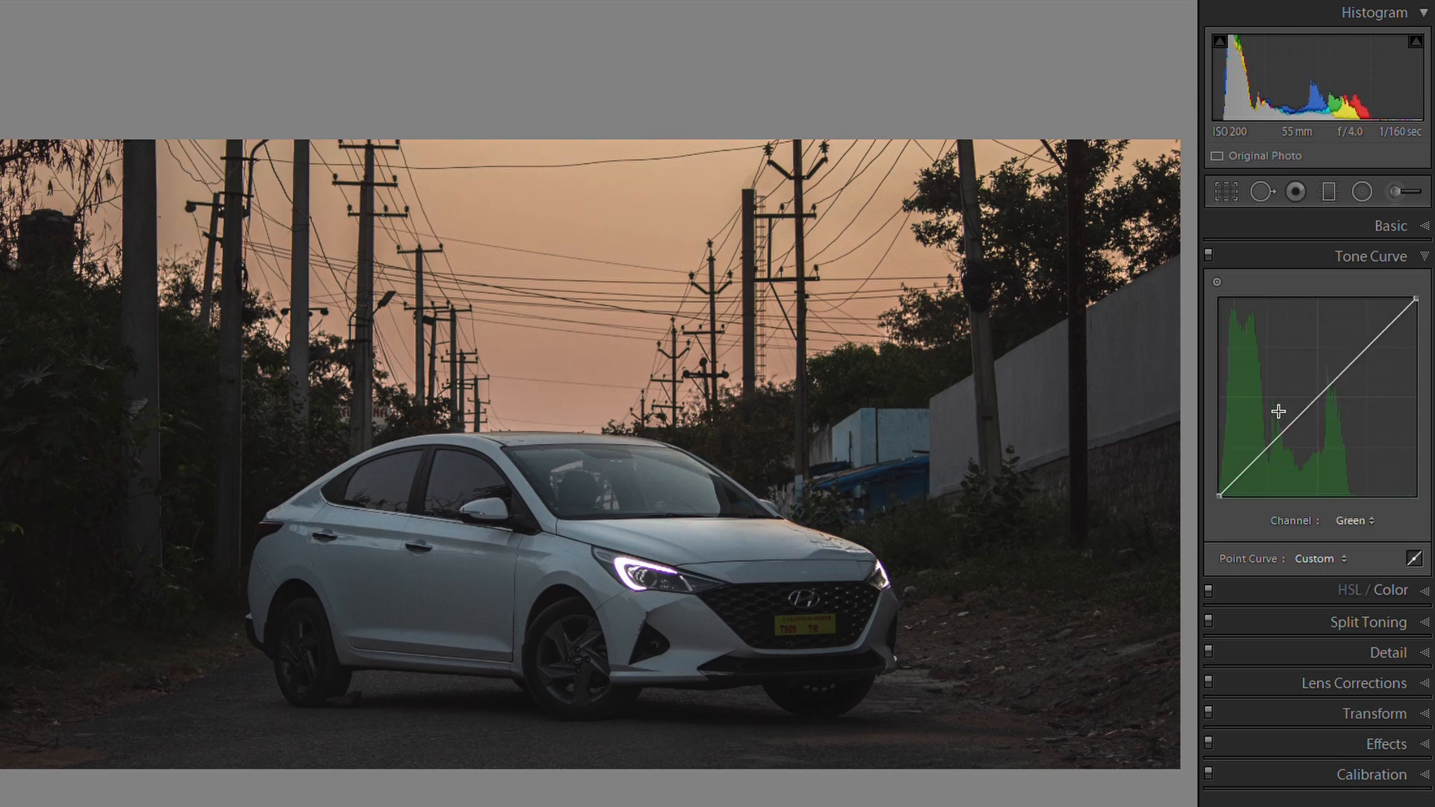
drag(1264, 433, 1265, 437)
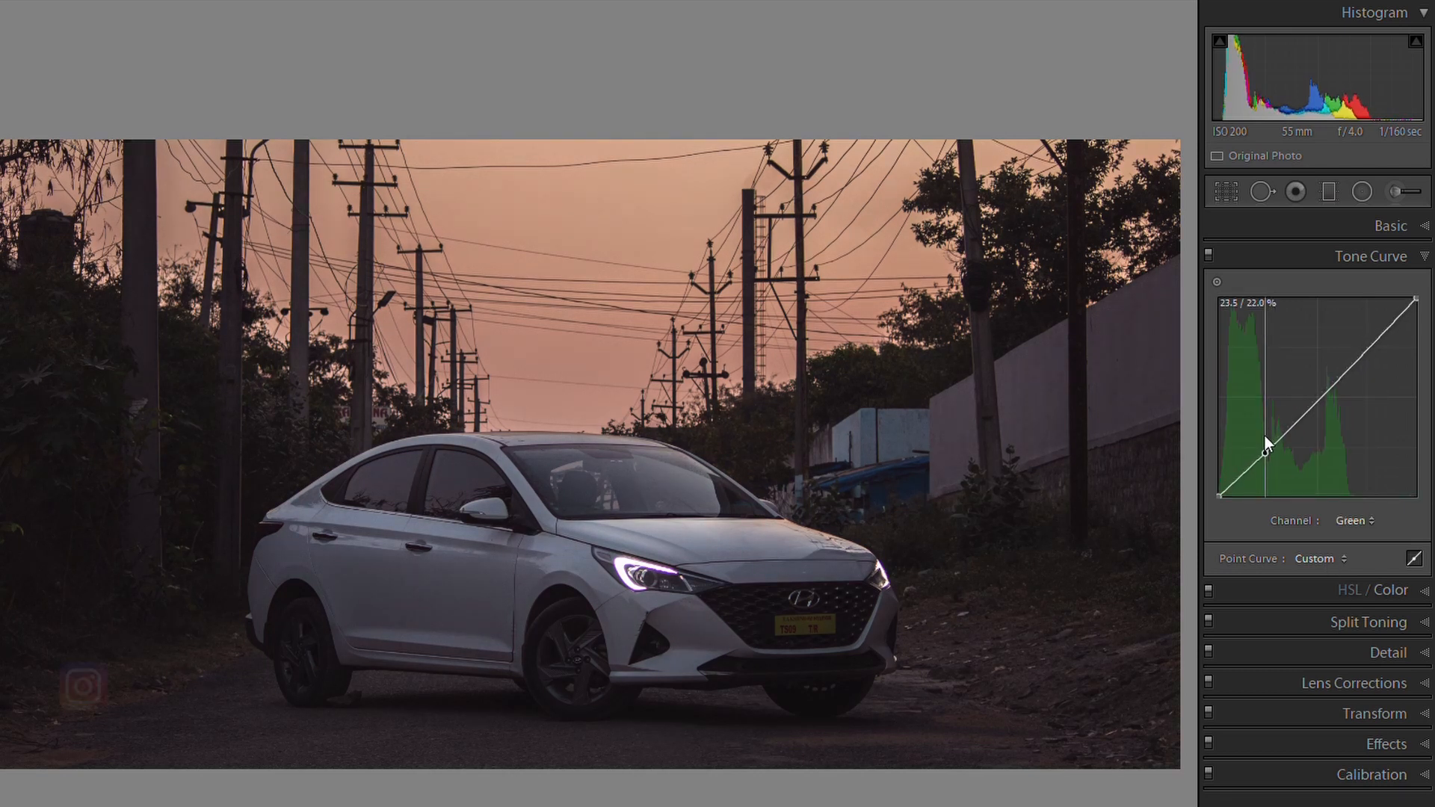
drag(1368, 341, 1372, 326)
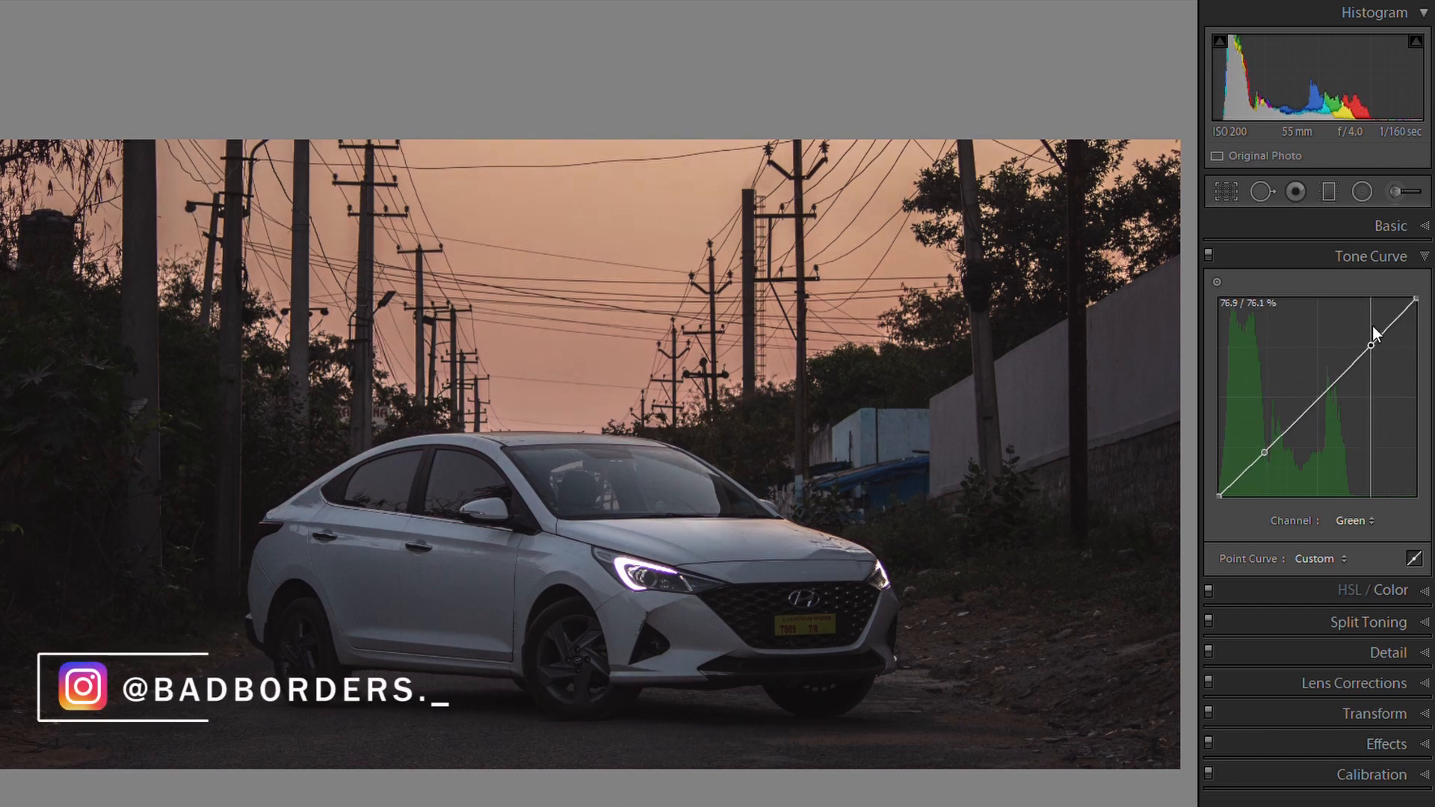
- Add a shadow point and a highlight point to the blue channel's tone curve and finish the curve adjustments
click(1330, 563)
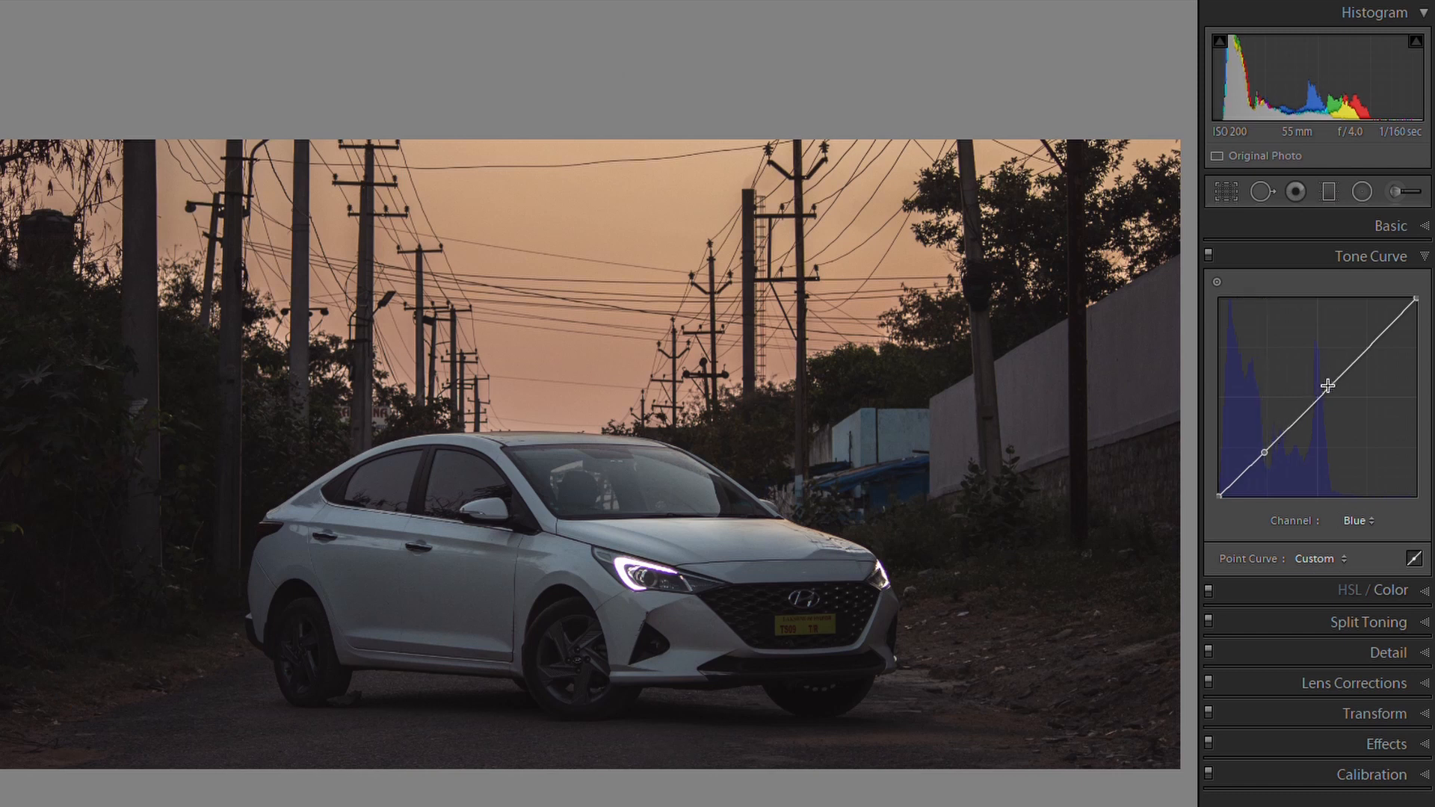
drag(1323, 388, 1380, 329)
click(1392, 256)
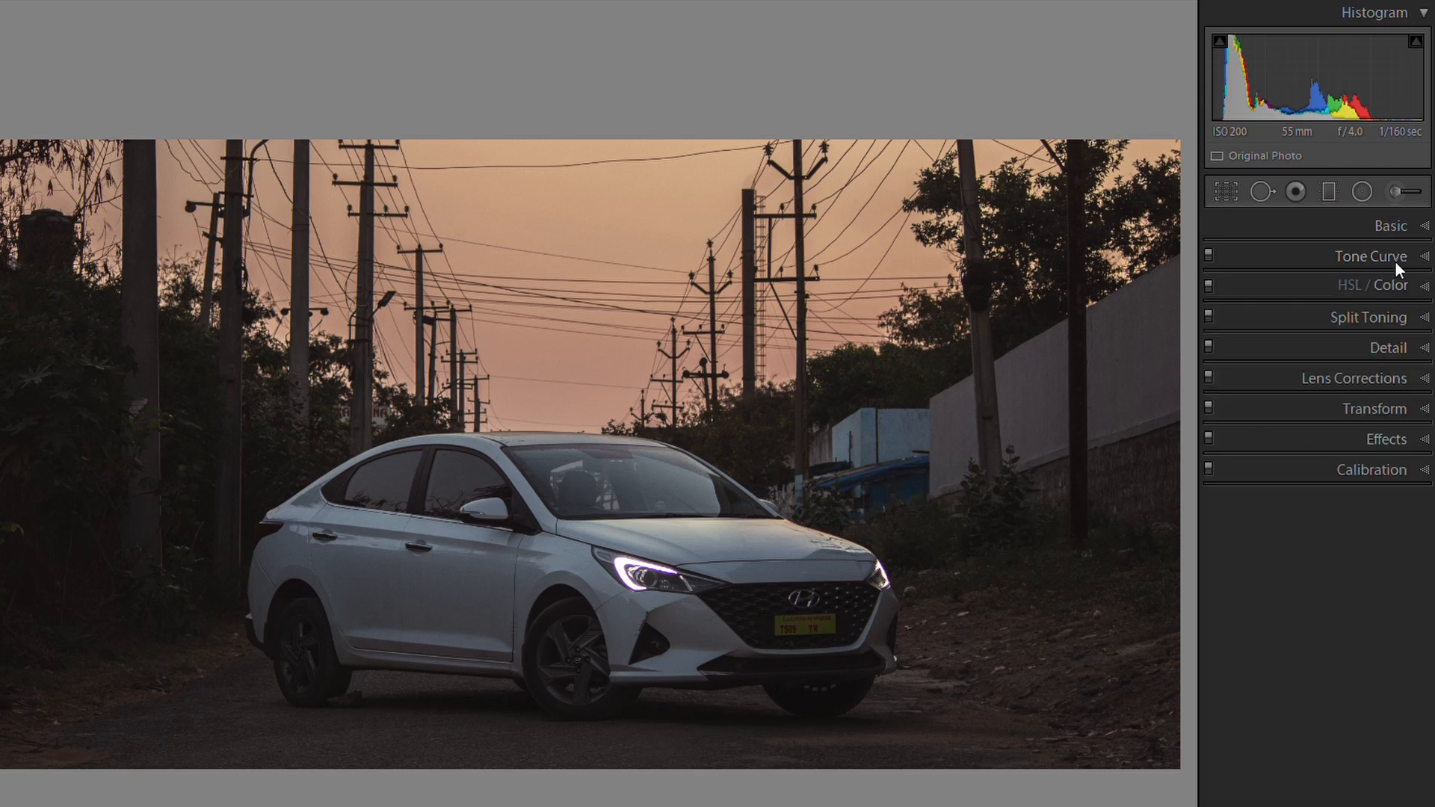
- Set the orange hue to −9 and the yellow hue to +11 in the HSL colour adjustments
click(1383, 284)
scroll(1347, 336, down, 1)
mouse_move(1331, 379)
mouse_down()
mouse_move(1281, 376)
mouse_move(1352, 375)
mouse_move(1326, 370)
mouse_up()
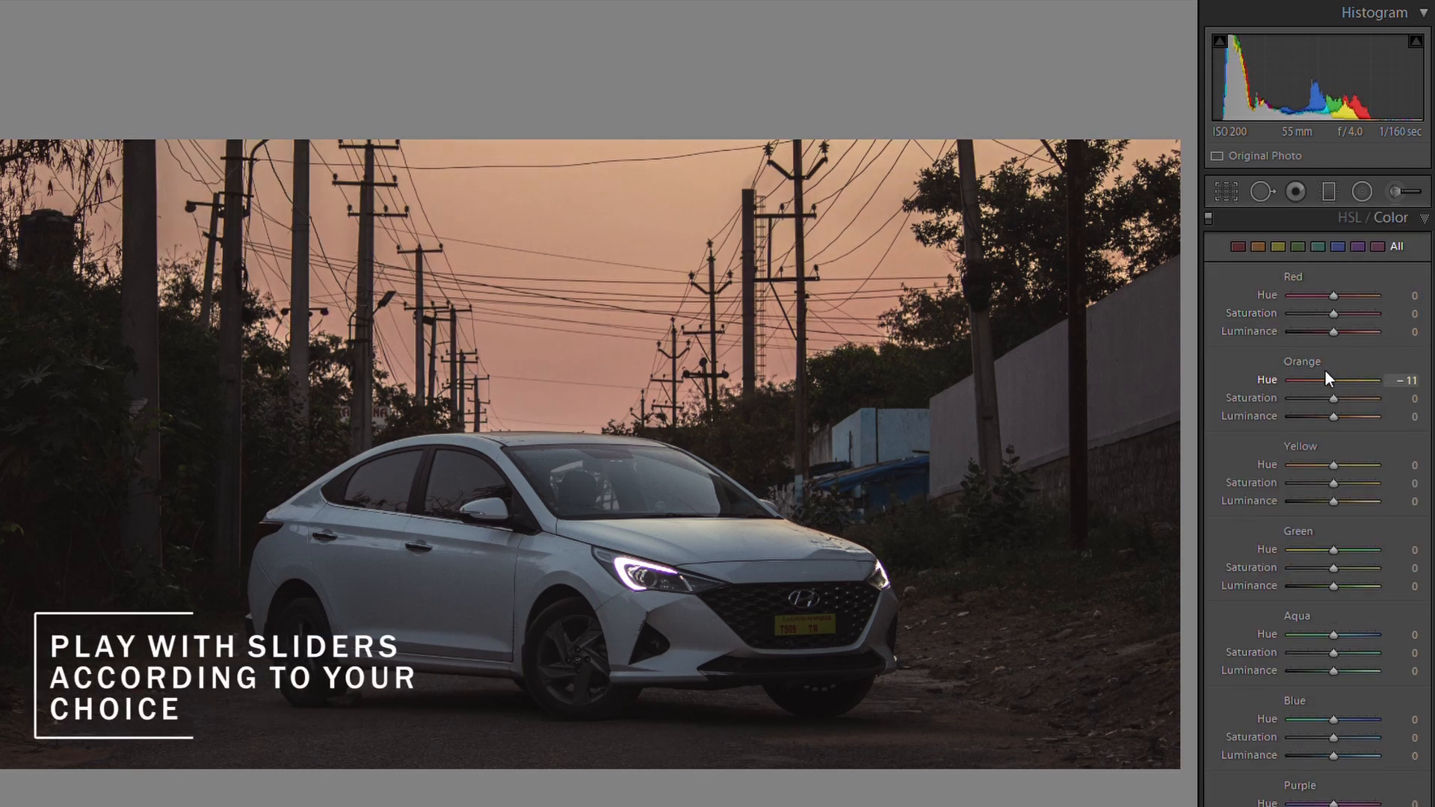
mouse_move(1333, 449)
mouse_down()
mouse_move(1289, 448)
mouse_move(1361, 449)
mouse_move(1335, 453)
mouse_up()
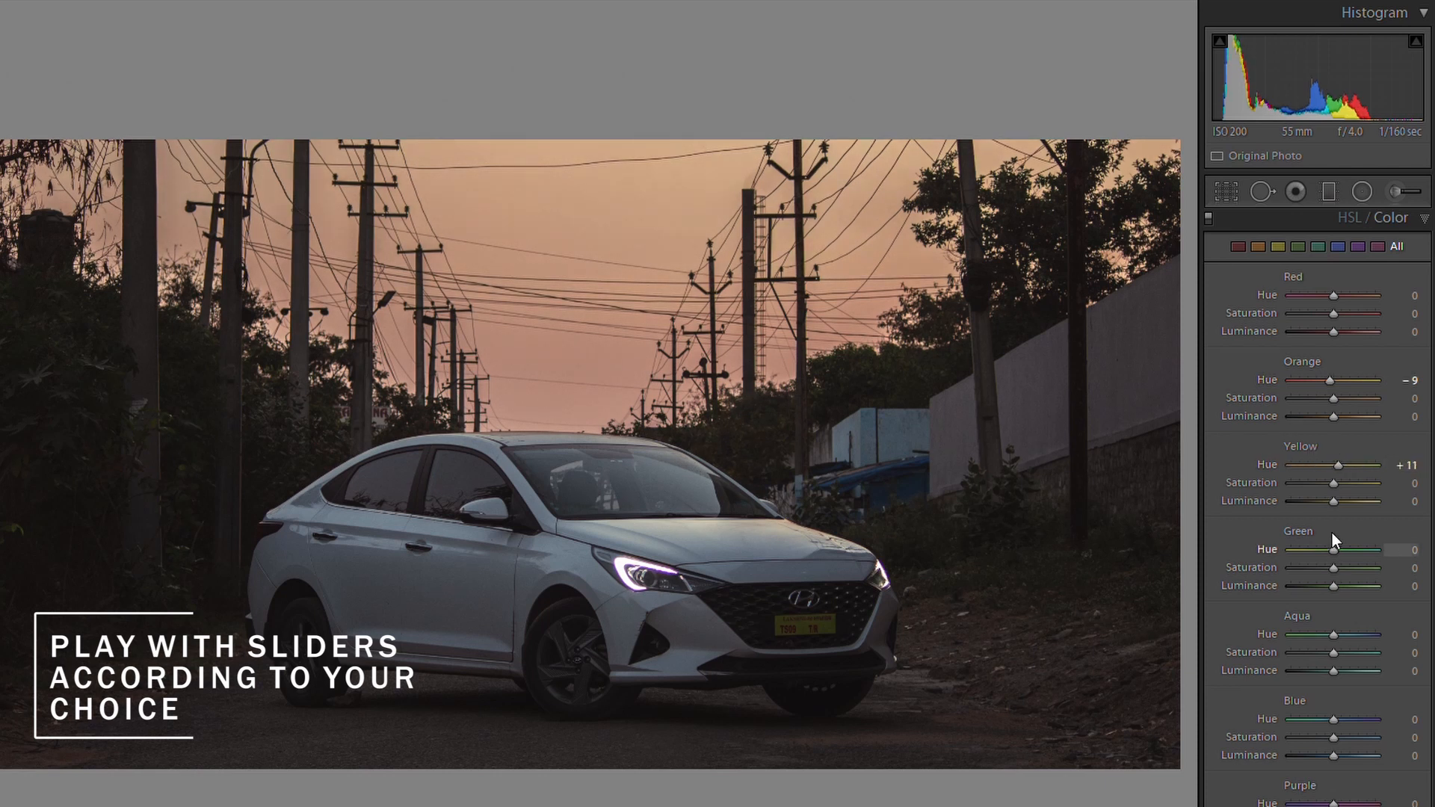
- Set the green hue to −100 and the green luminance to +53
drag(1333, 544, 1287, 543)
scroll(1372, 546, down, 2)
drag(1334, 447, 1370, 439)
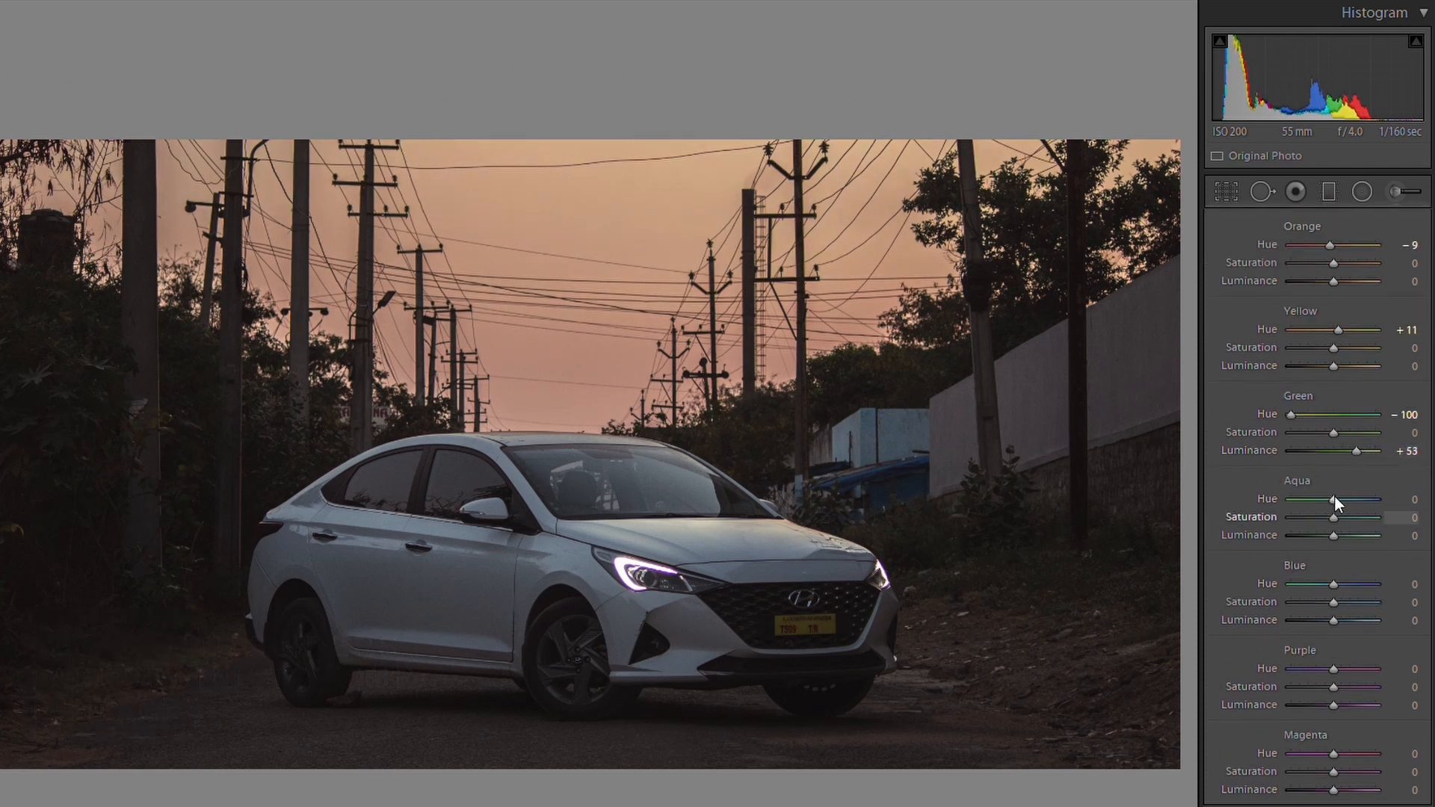
- Set the aqua, blue and purple saturation to −100 and fully desaturate magenta to neutralise the car's white paint
drag(1334, 497, 1273, 500)
drag(1334, 585, 1266, 585)
drag(1334, 669, 1270, 670)
double_click(1266, 670)
click(644, 561)
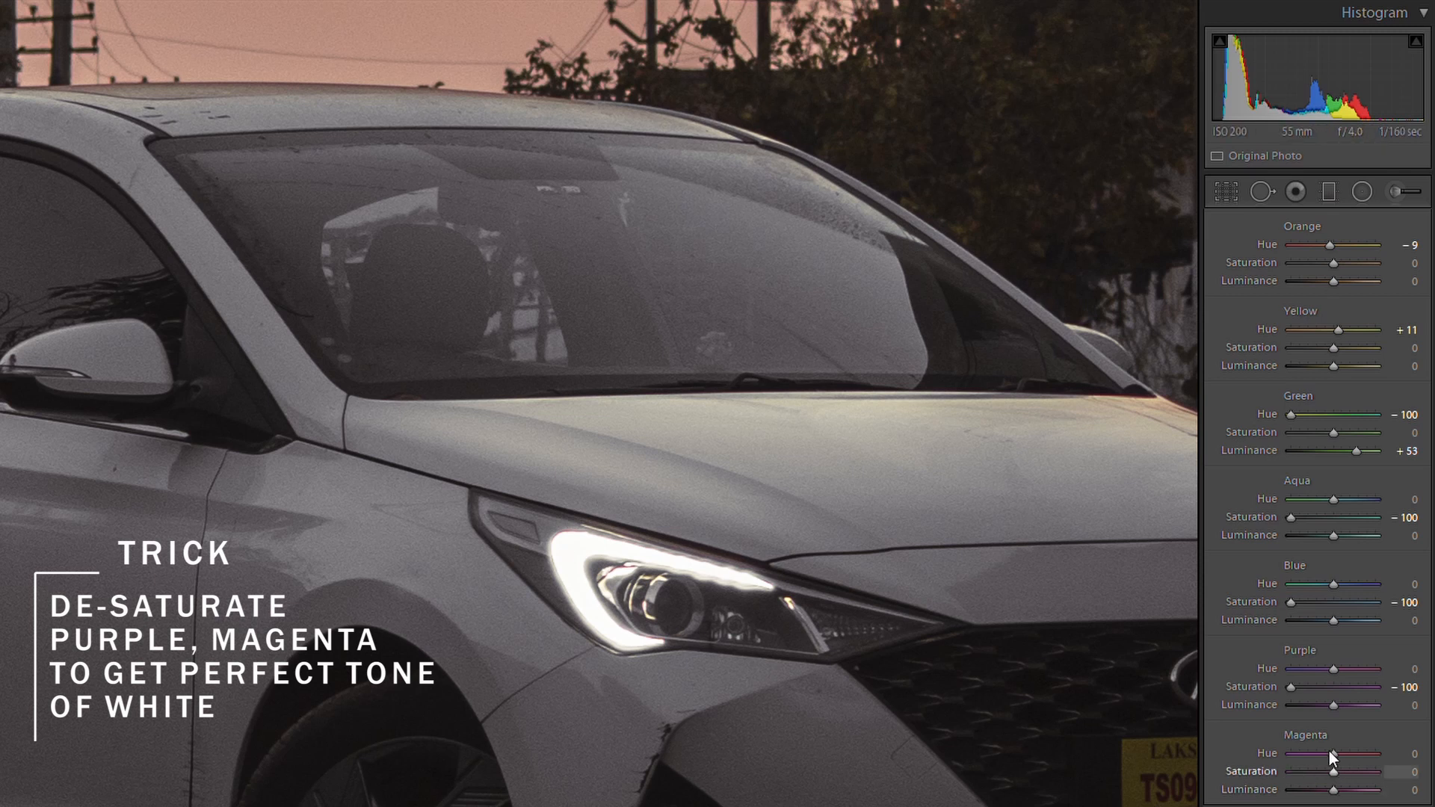
drag(1333, 768, 1269, 769)
click(764, 517)
scroll(1390, 335, up, 3)
click(1391, 286)
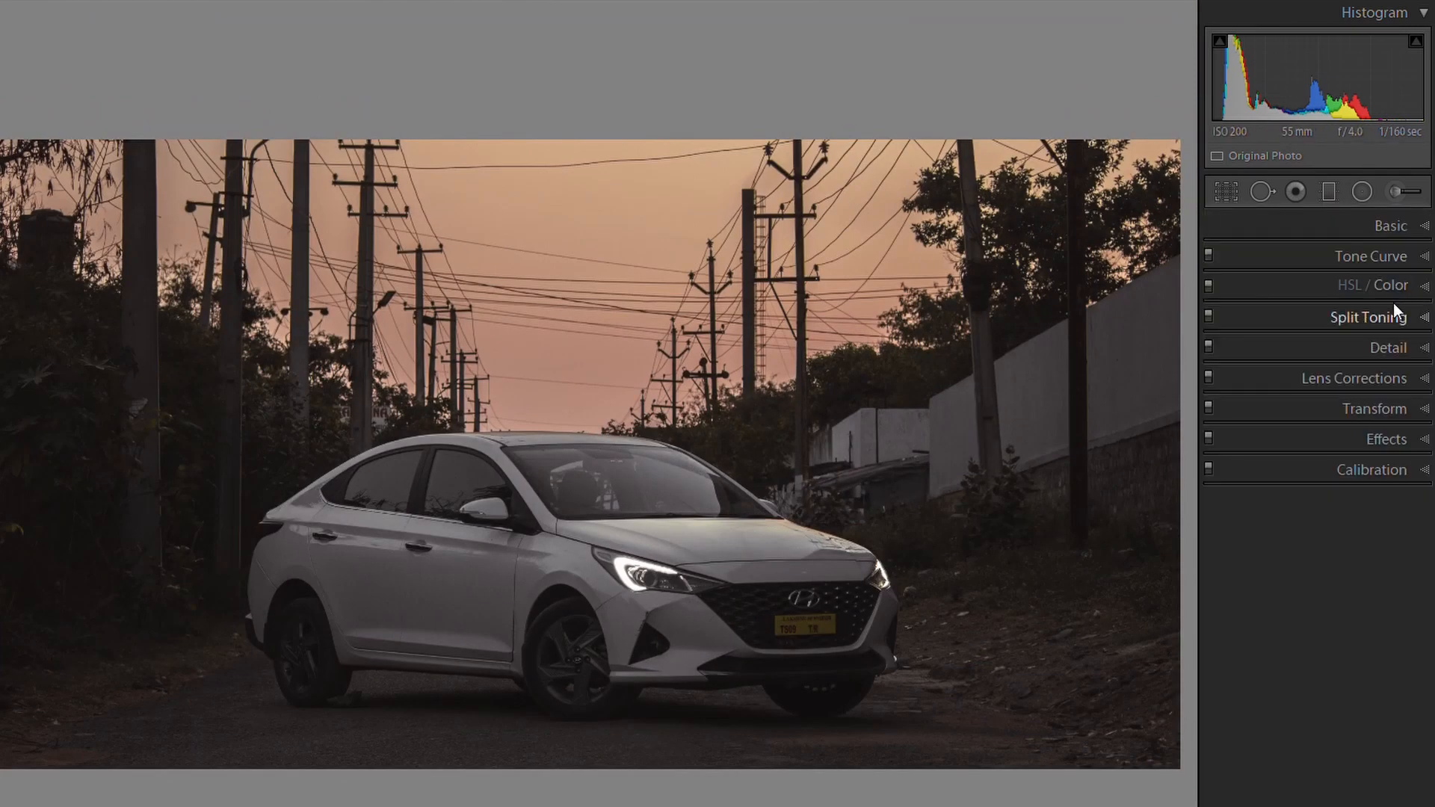
- Split-tone the highlights with hue 69, saturation 10 and the shadows with hue 26, saturation 2, and adjust the Detail settings
click(1392, 315)
mouse_move(1291, 381)
mouse_down()
mouse_move(1340, 345)
mouse_move(1369, 346)
mouse_move(1299, 382)
mouse_move(1294, 363)
mouse_up()
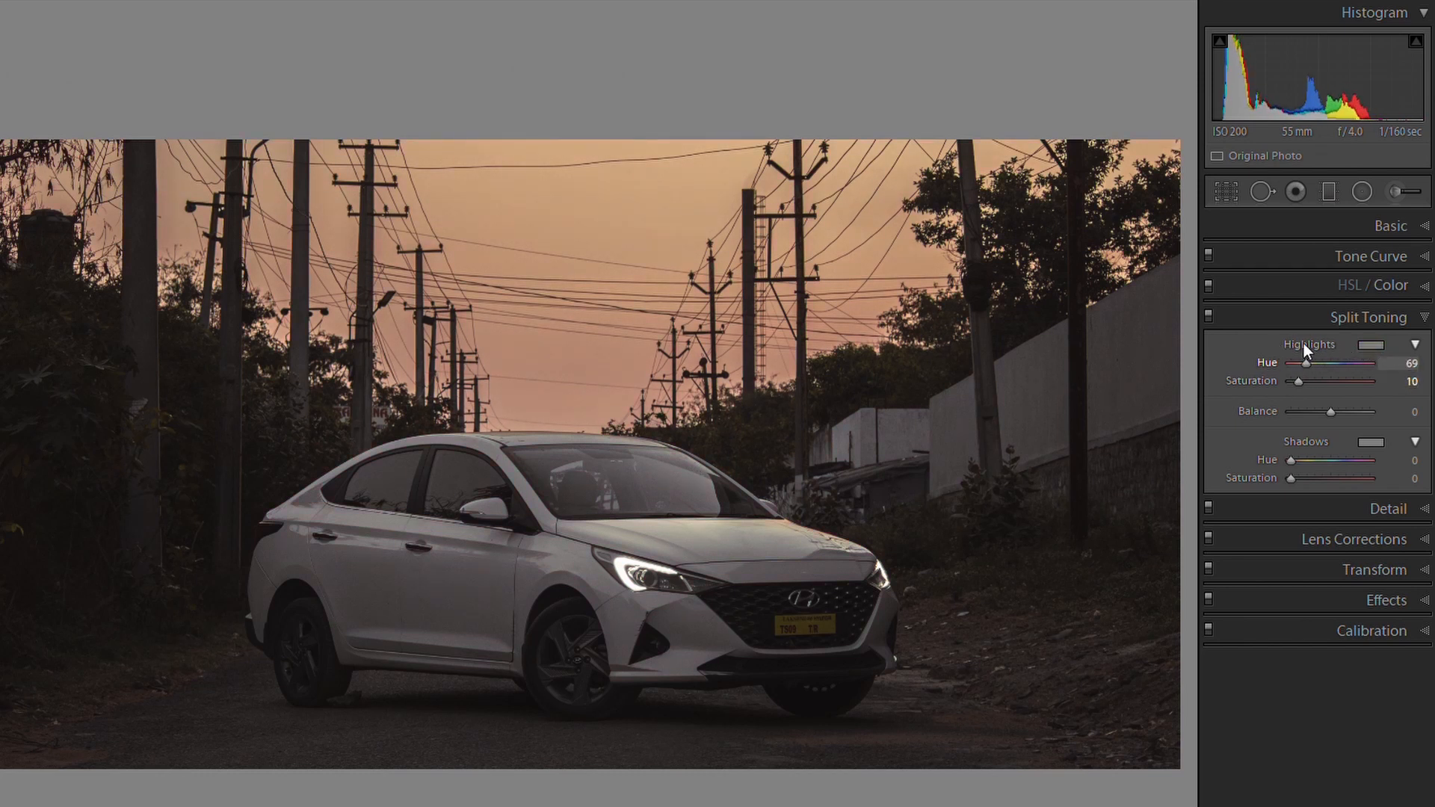
mouse_move(1290, 478)
mouse_down()
mouse_move(1356, 447)
mouse_move(1298, 478)
mouse_move(1332, 460)
mouse_move(1297, 460)
mouse_move(1293, 478)
mouse_up()
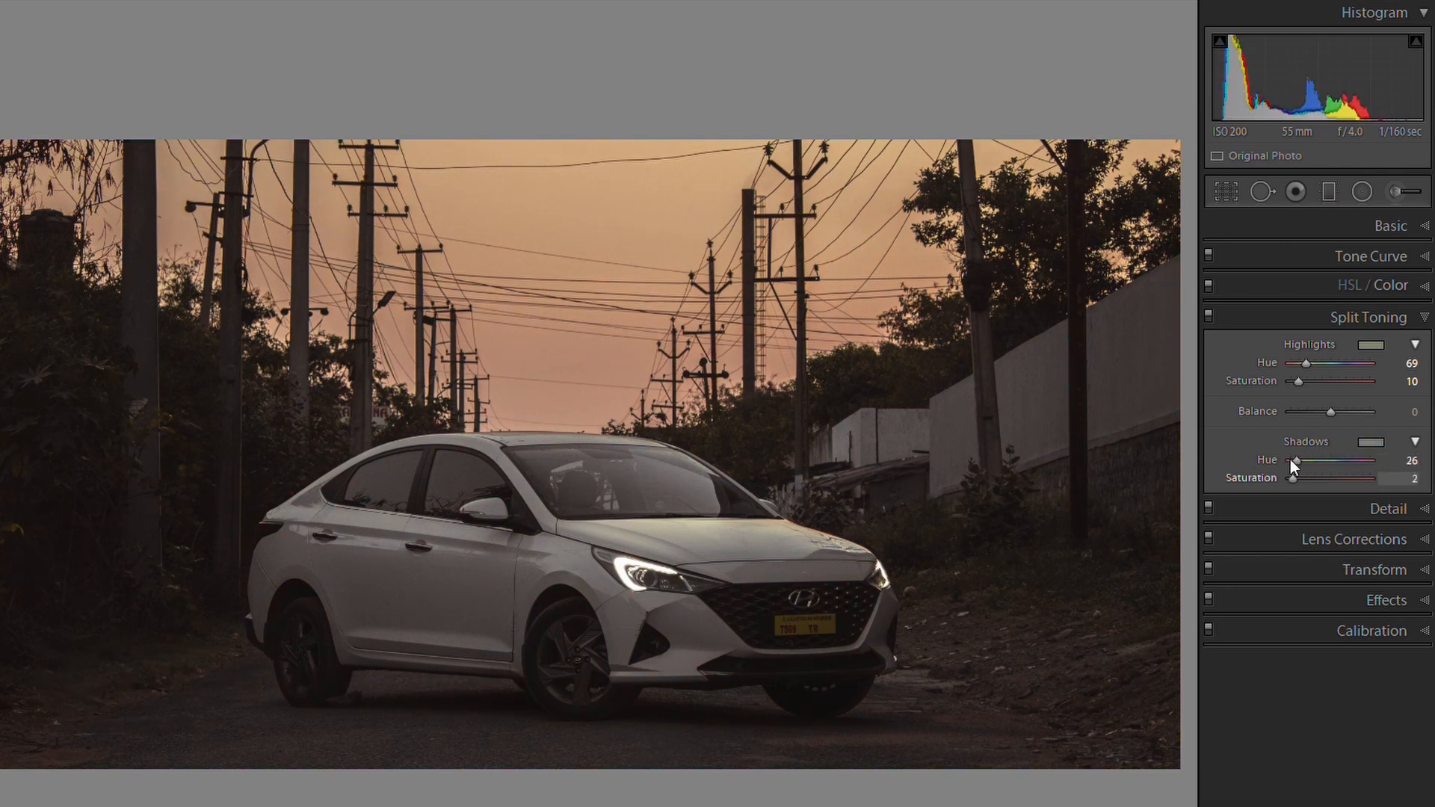
click(1356, 513)
drag(1290, 608, 1350, 607)
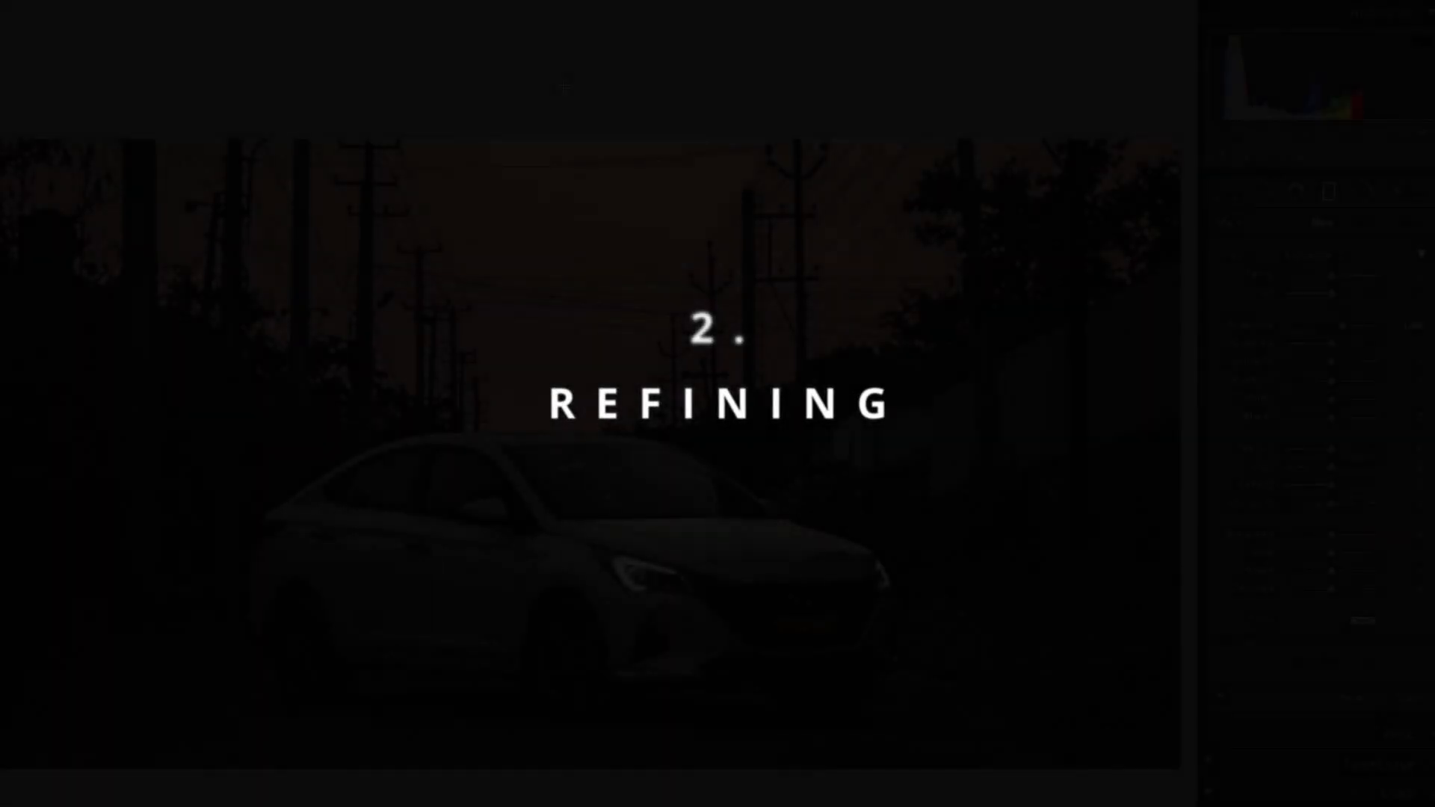
- Add a graduated filter from the sky down to the car's wheels with temperature 35 and saturation 41
drag(564, 163, 561, 674)
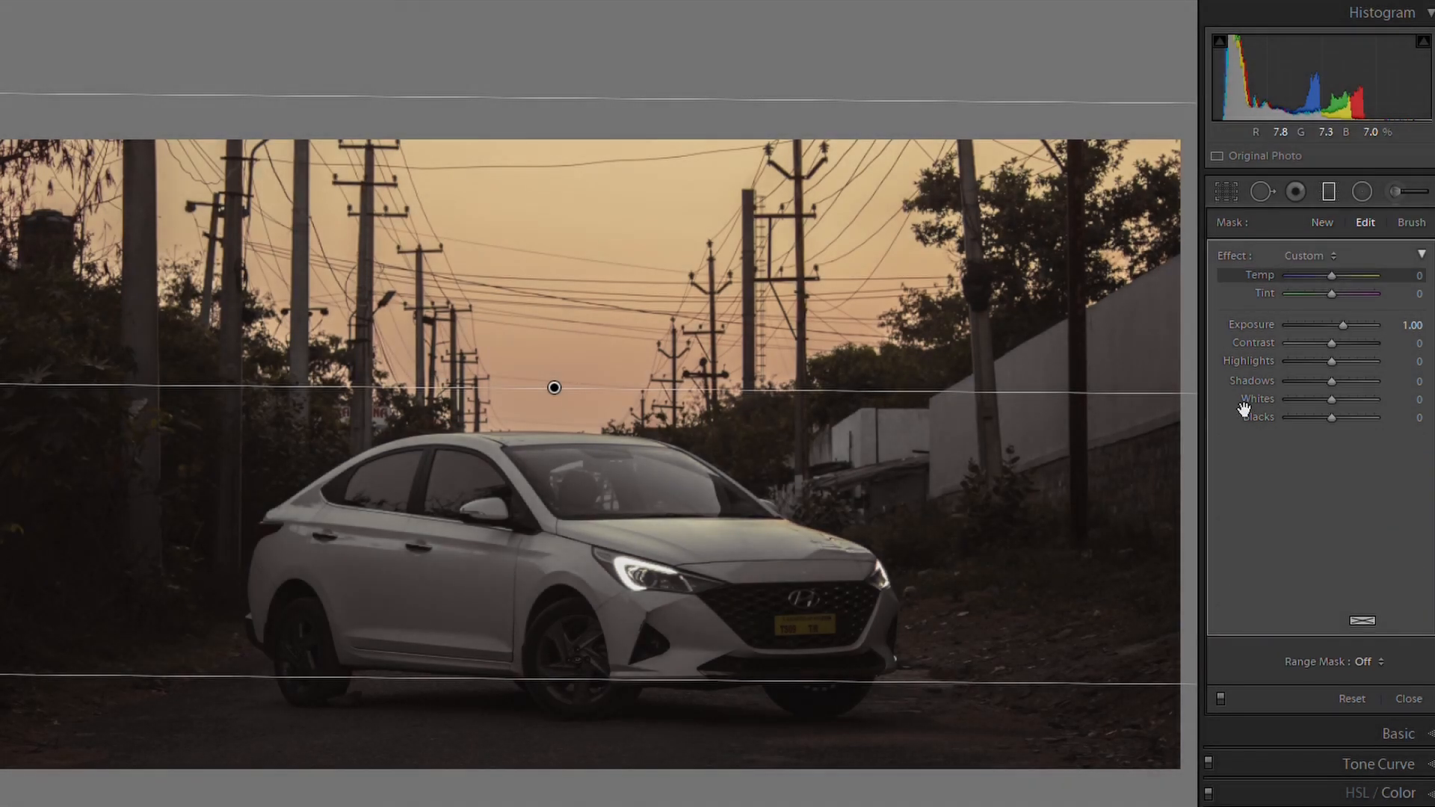
text(35)
key(Return)
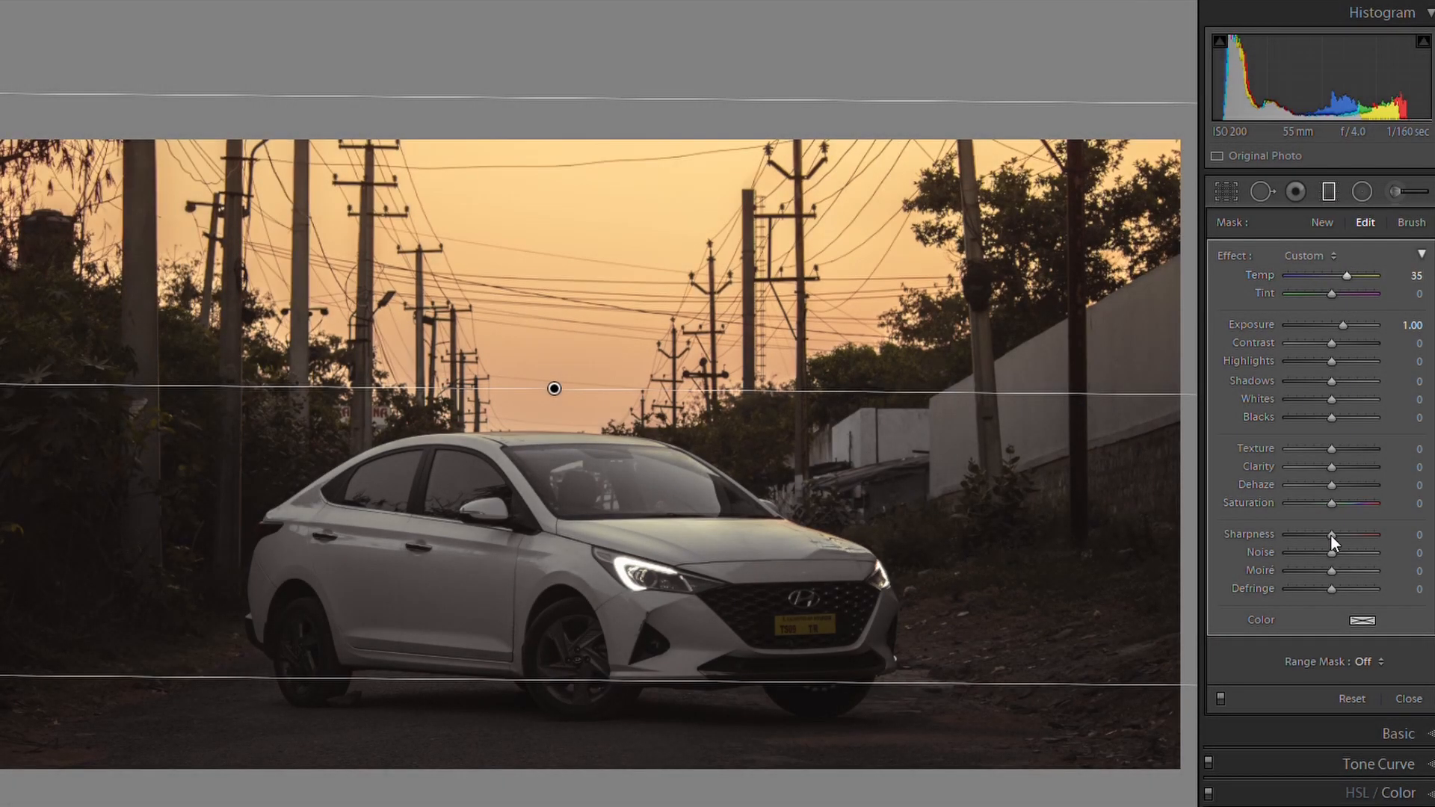
text(41)
key(Return)
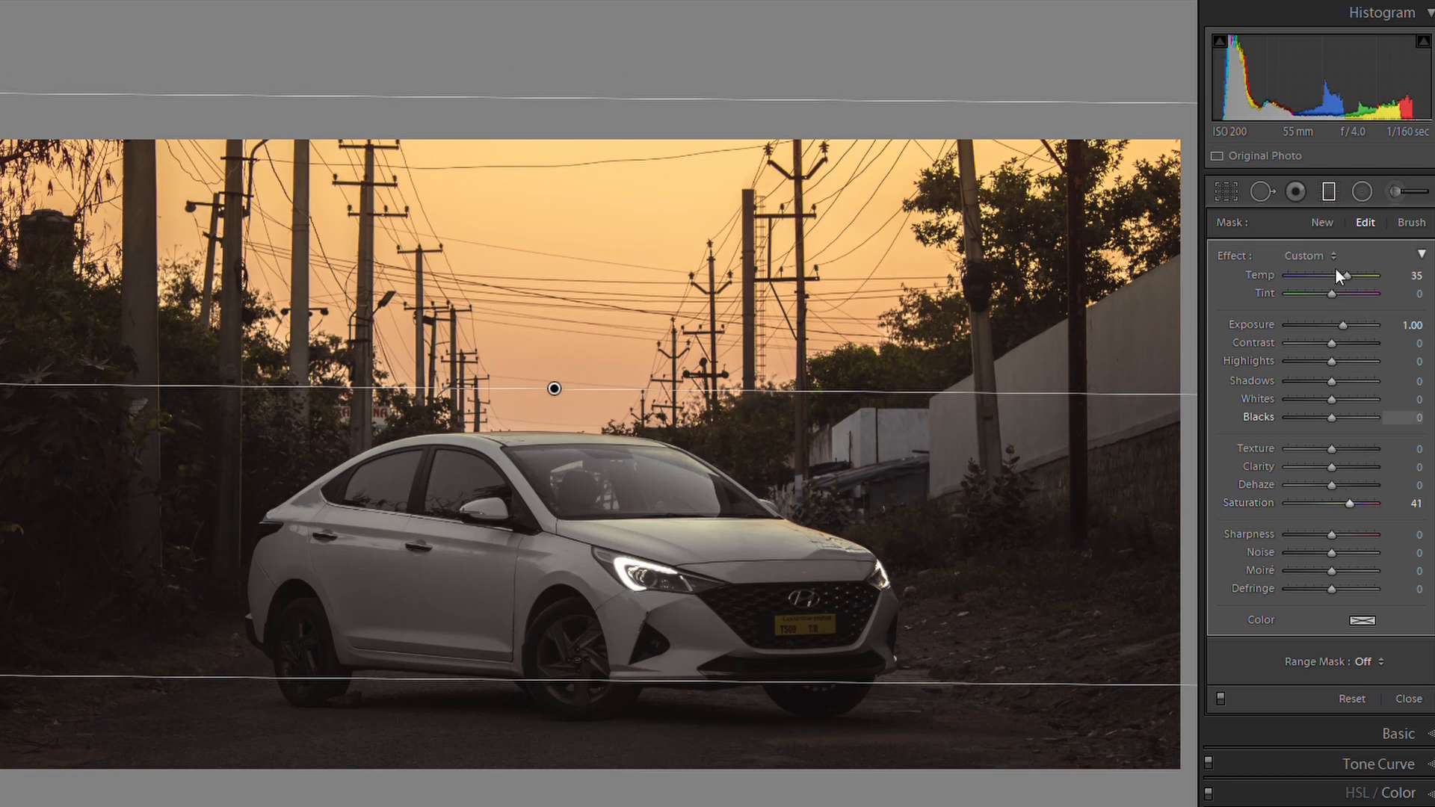
- Set the graduated filter's tint to 9, exposure to 0 and temperature to 26, and lower its saturation
drag(1333, 293, 1334, 293)
text(9)
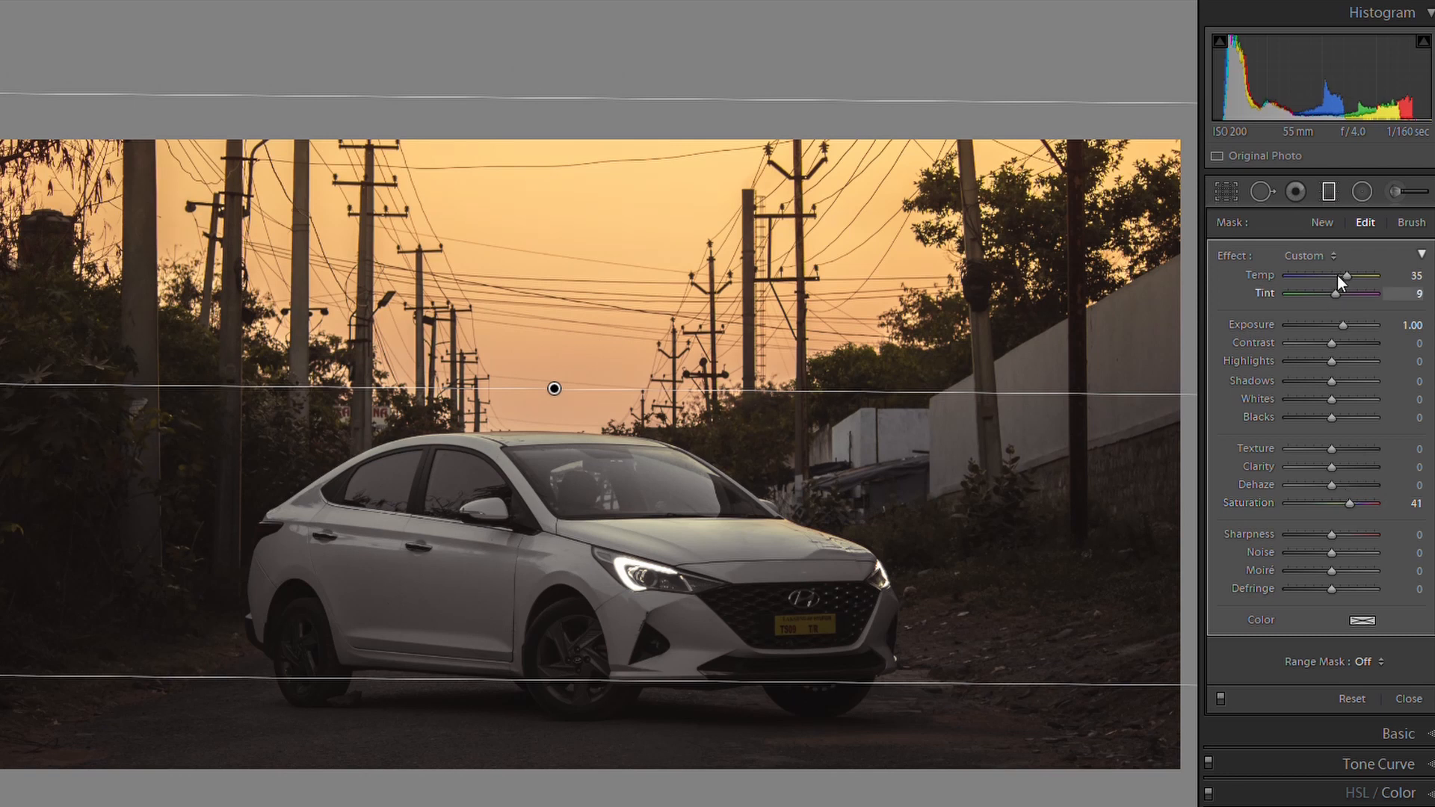
key(Tab)
text(0)
key(Return)
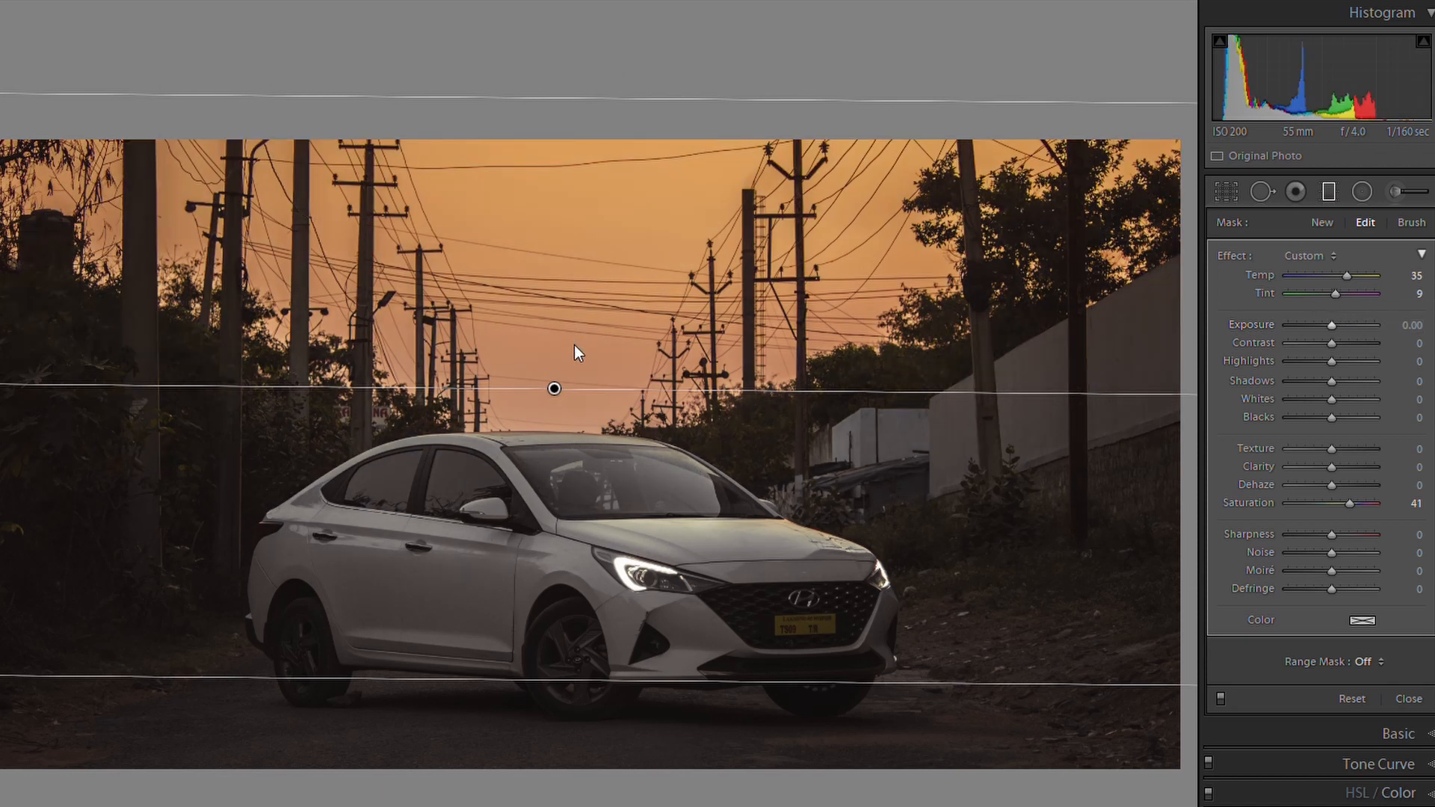
drag(1348, 274, 1344, 274)
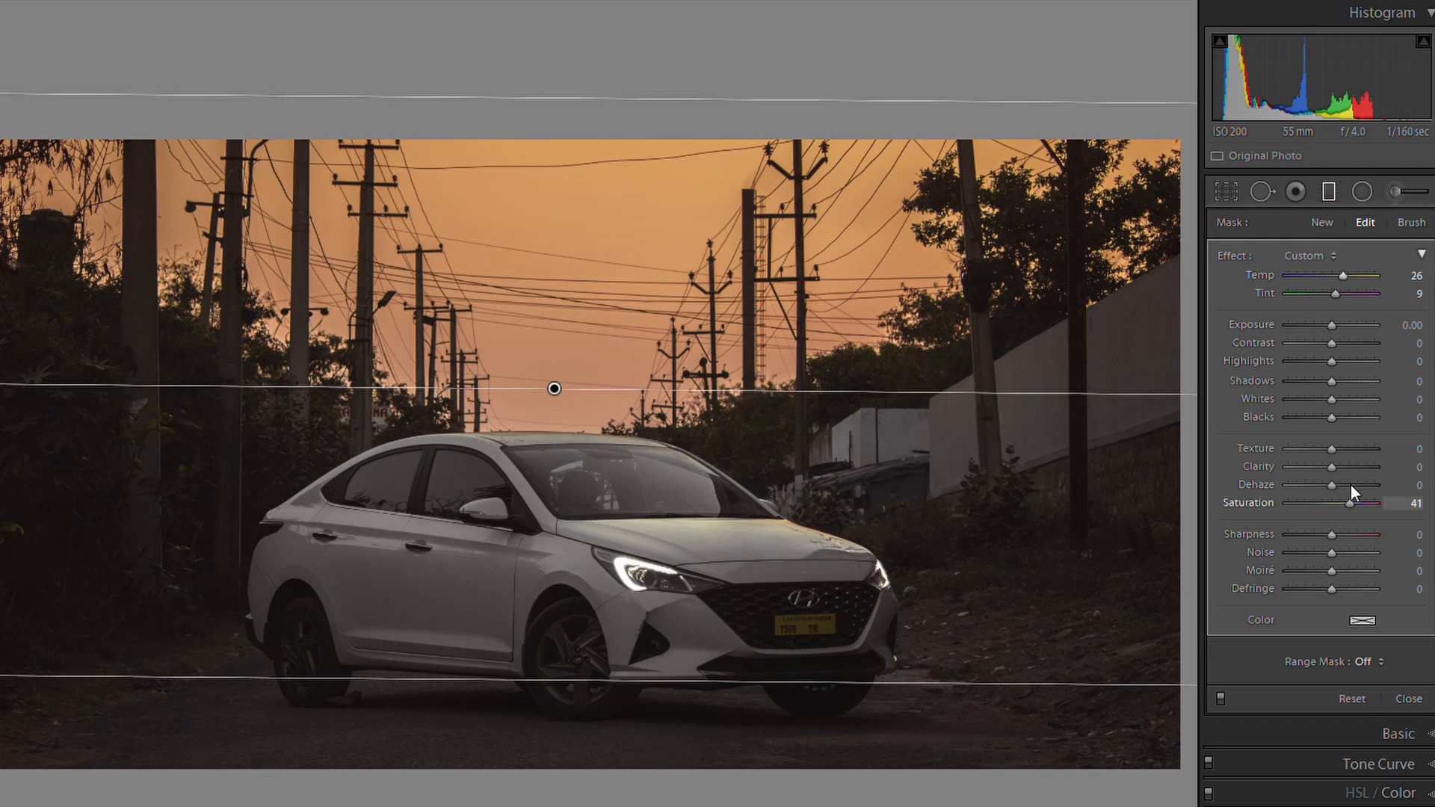
drag(1352, 486, 1337, 486)
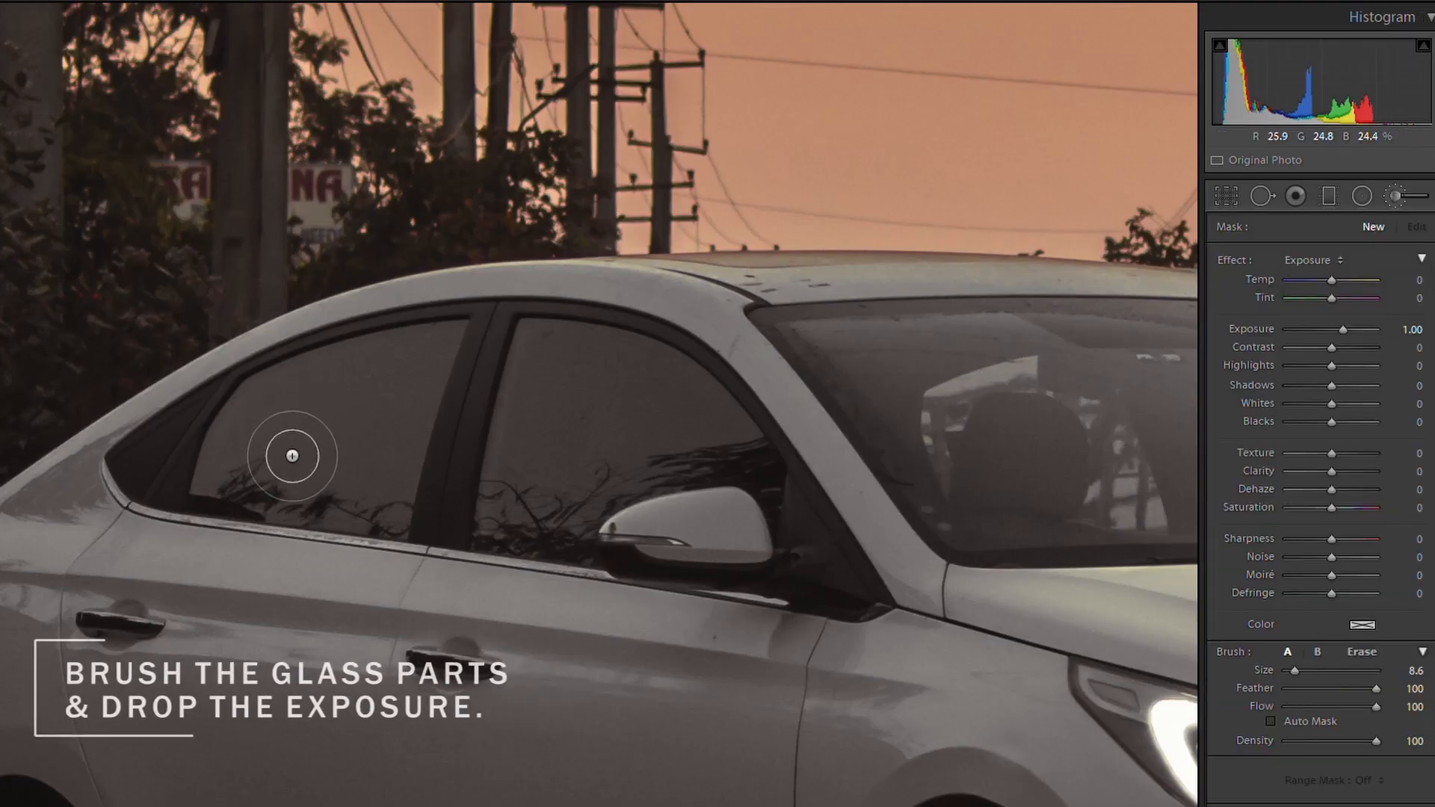
- Brush an adjustment mask over the car's side windows and erase the spill along the window frames and mirror
mouse_move(293, 446)
mouse_down()
mouse_move(333, 411)
mouse_move(517, 361)
mouse_move(483, 432)
mouse_move(434, 421)
mouse_move(332, 433)
mouse_move(296, 452)
mouse_move(263, 503)
mouse_move(459, 443)
mouse_move(333, 484)
mouse_move(417, 512)
mouse_move(372, 530)
mouse_move(627, 366)
mouse_move(605, 365)
mouse_move(769, 438)
mouse_move(779, 476)
mouse_move(570, 390)
mouse_move(568, 565)
mouse_move(609, 422)
mouse_move(598, 387)
mouse_move(734, 495)
mouse_move(811, 513)
mouse_up()
key(alt)
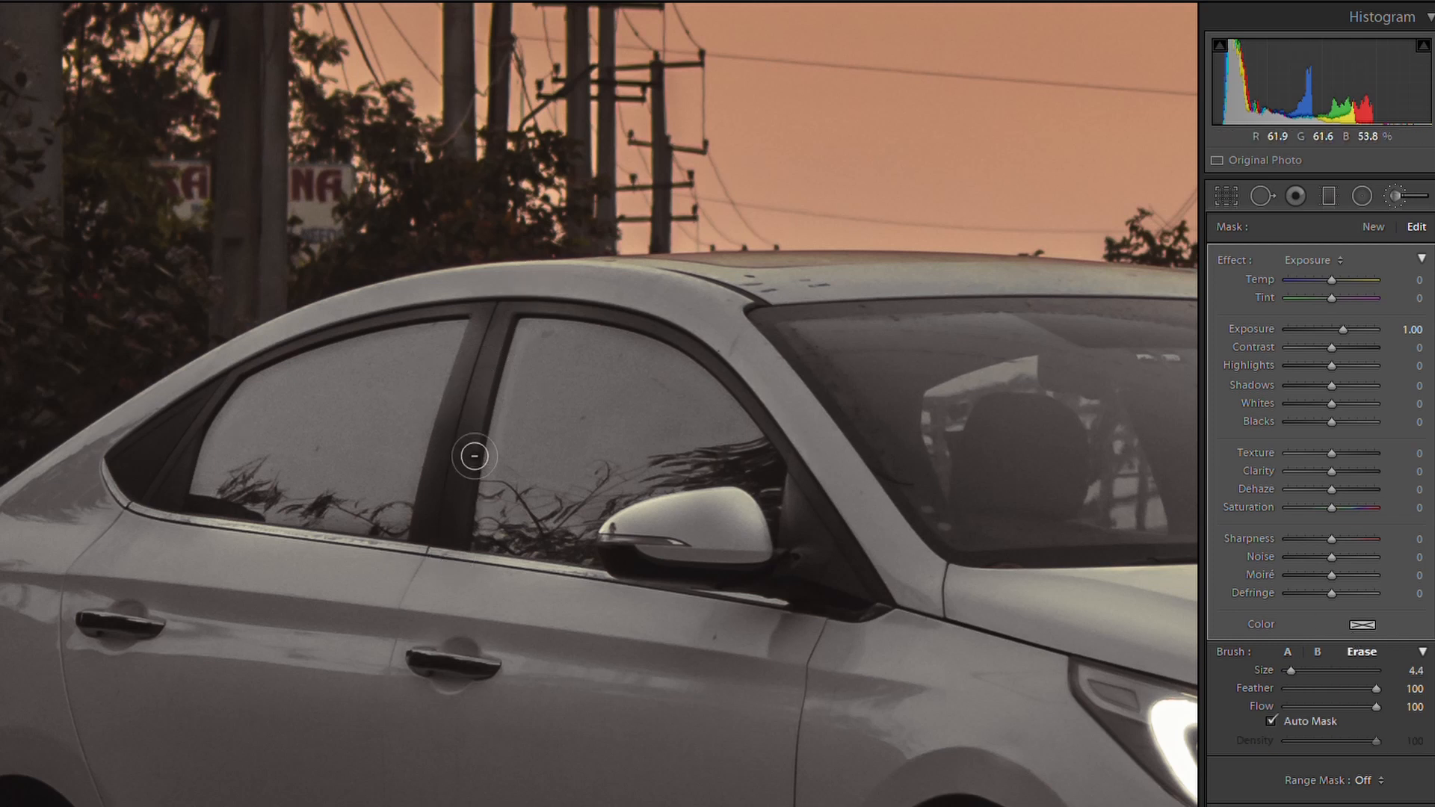
drag(529, 300, 819, 448)
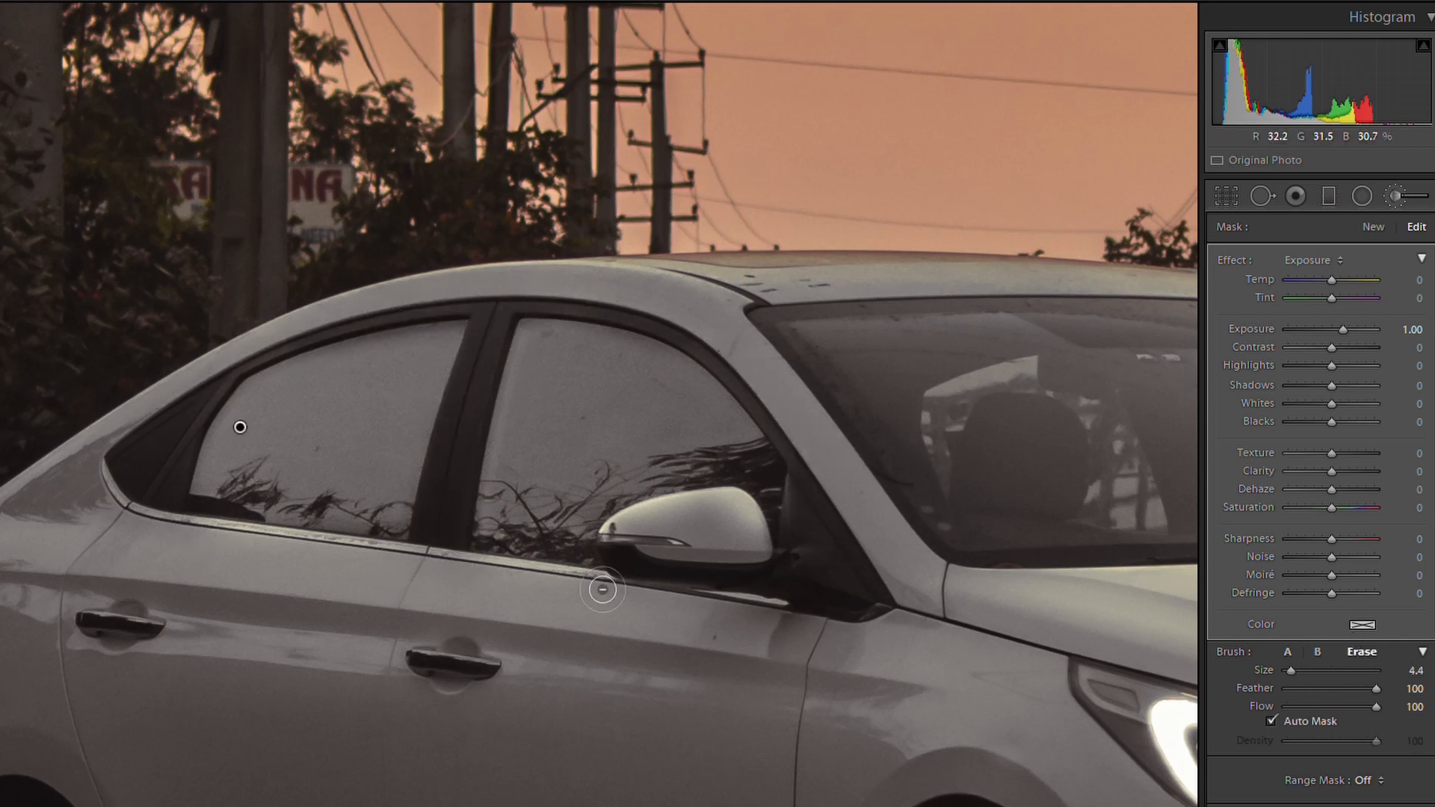
mouse_move(701, 556)
mouse_down()
mouse_move(712, 514)
mouse_move(635, 521)
mouse_up()
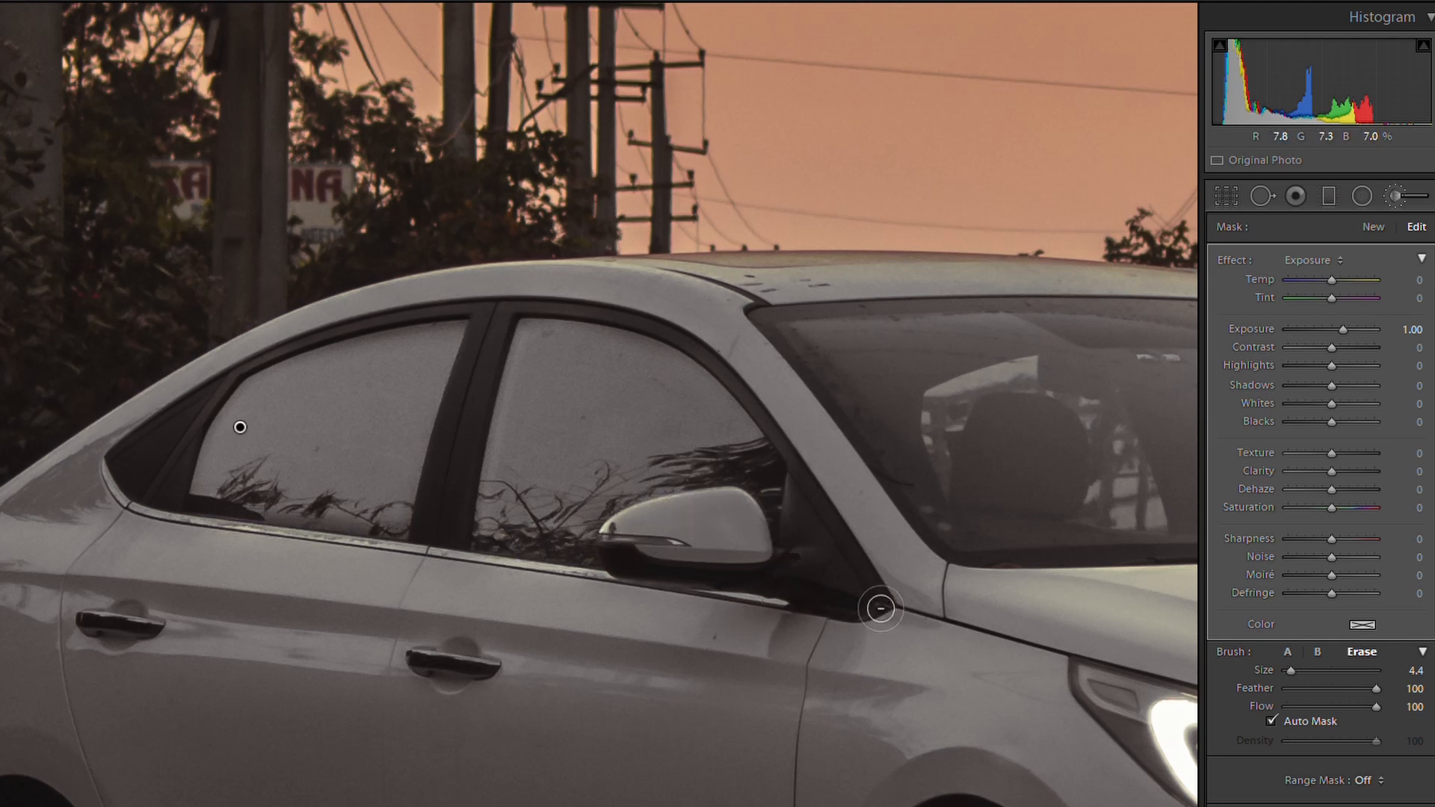
mouse_move(881, 609)
mouse_down()
mouse_move(829, 500)
mouse_move(342, 651)
mouse_move(214, 651)
mouse_up()
- Extend the brush mask over the windscreen and erase the spill along the roof, pillars and bonnet edge
click(1287, 652)
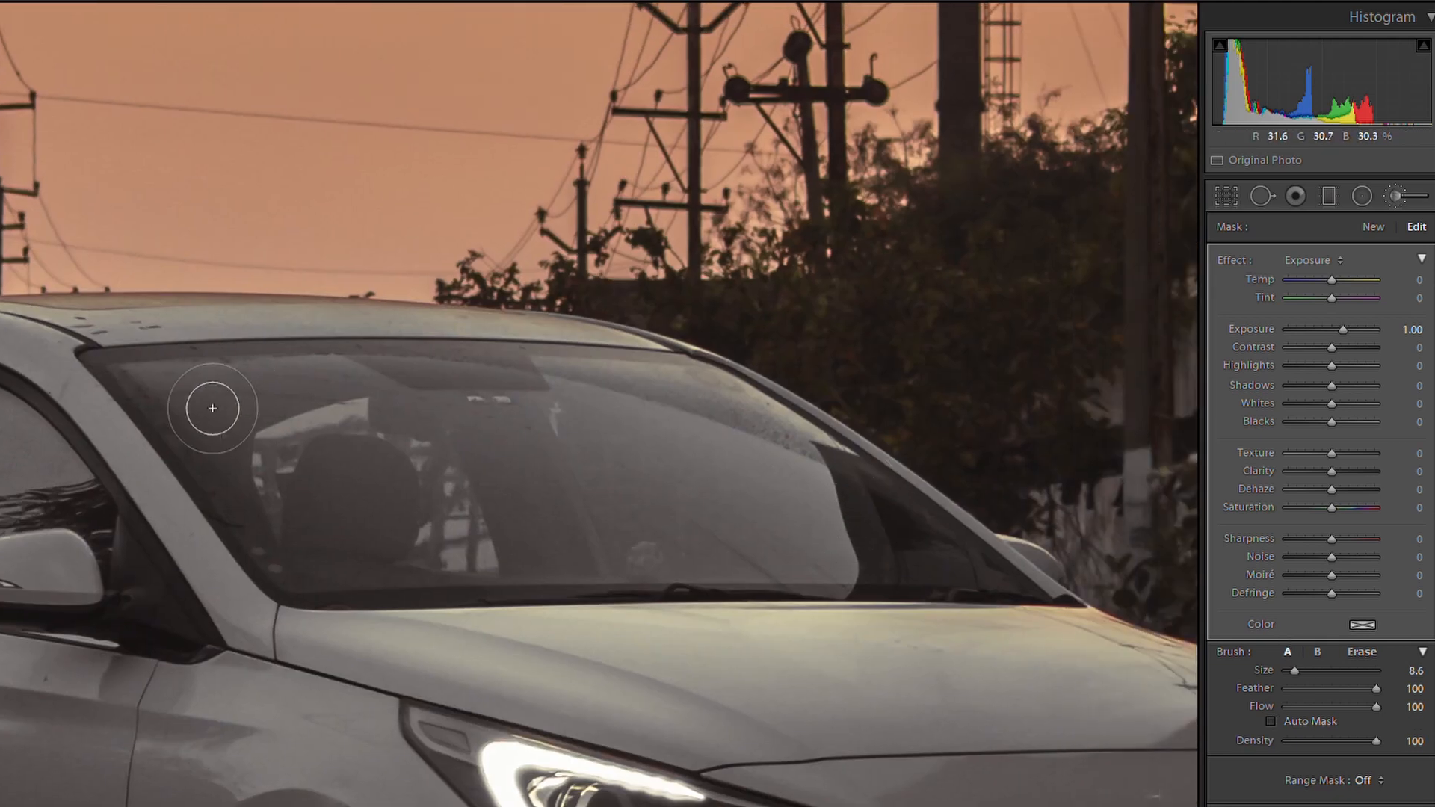
mouse_move(169, 388)
mouse_down()
mouse_move(681, 406)
mouse_move(797, 430)
mouse_move(372, 428)
mouse_move(190, 410)
mouse_move(247, 451)
mouse_move(356, 596)
mouse_move(417, 464)
mouse_move(855, 472)
mouse_move(1018, 579)
mouse_move(783, 499)
mouse_move(352, 580)
mouse_move(621, 544)
mouse_move(371, 607)
mouse_move(882, 588)
mouse_move(980, 559)
mouse_move(713, 599)
mouse_move(349, 608)
mouse_move(218, 437)
mouse_move(150, 391)
mouse_up()
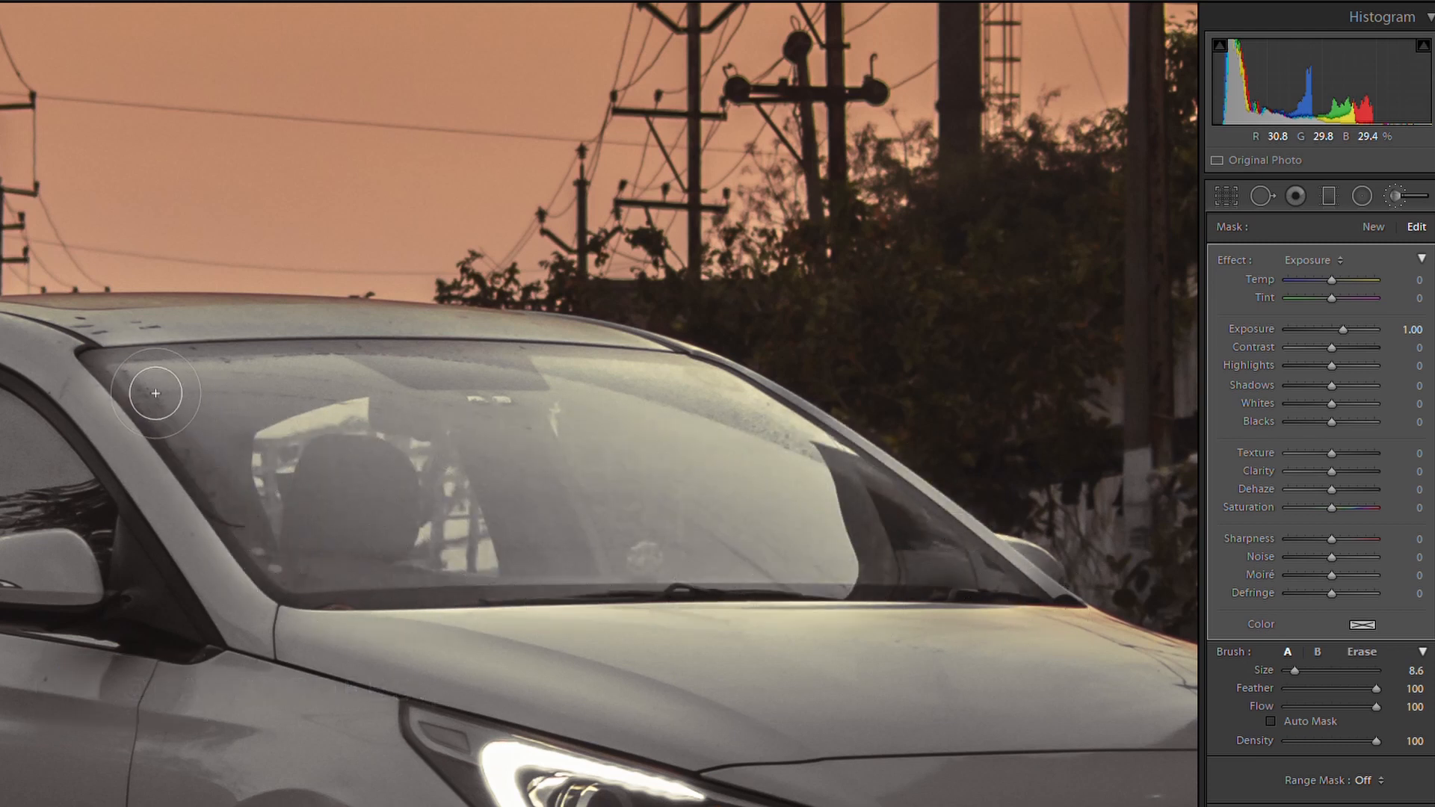
key(alt)
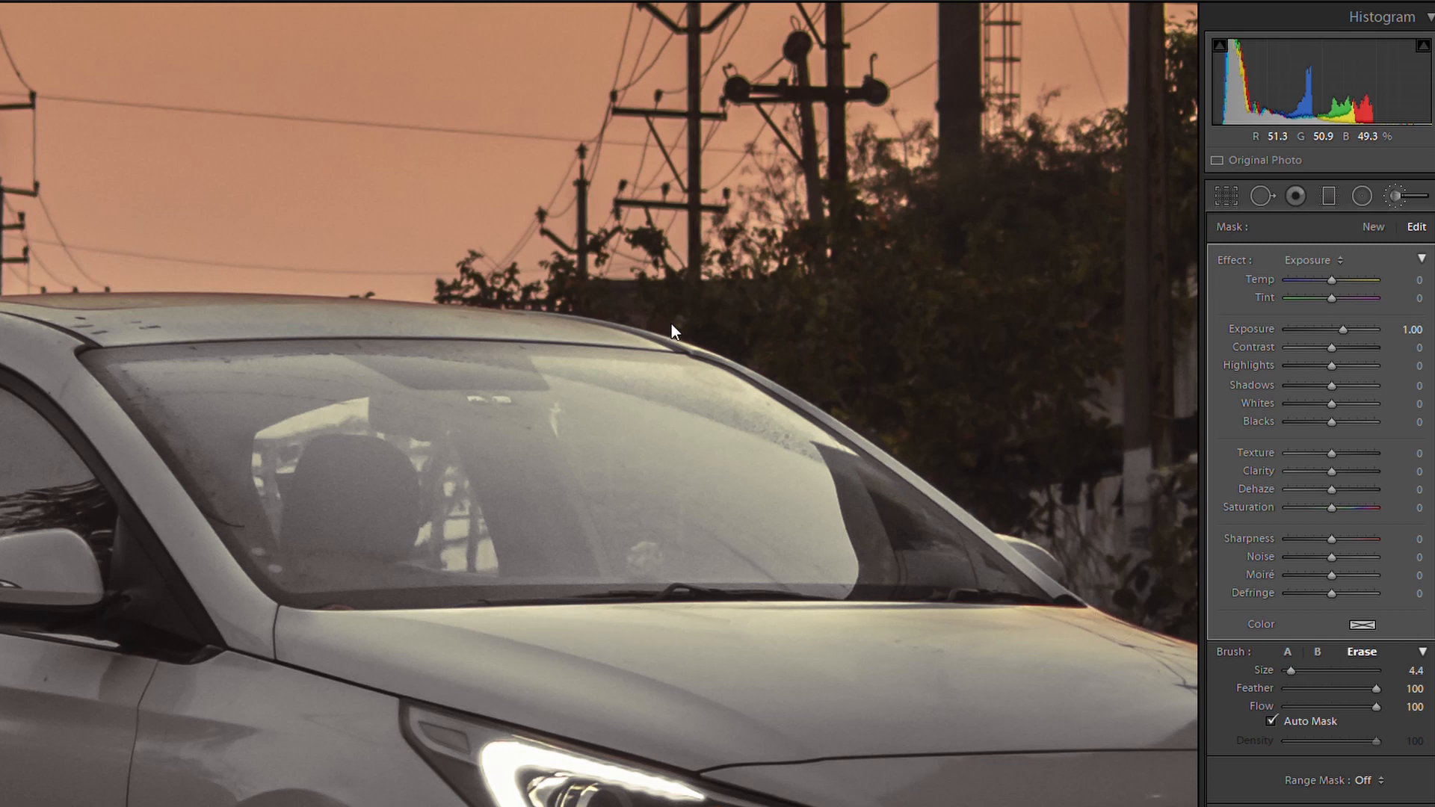
mouse_move(692, 321)
mouse_down()
mouse_move(944, 484)
mouse_move(1094, 610)
mouse_up()
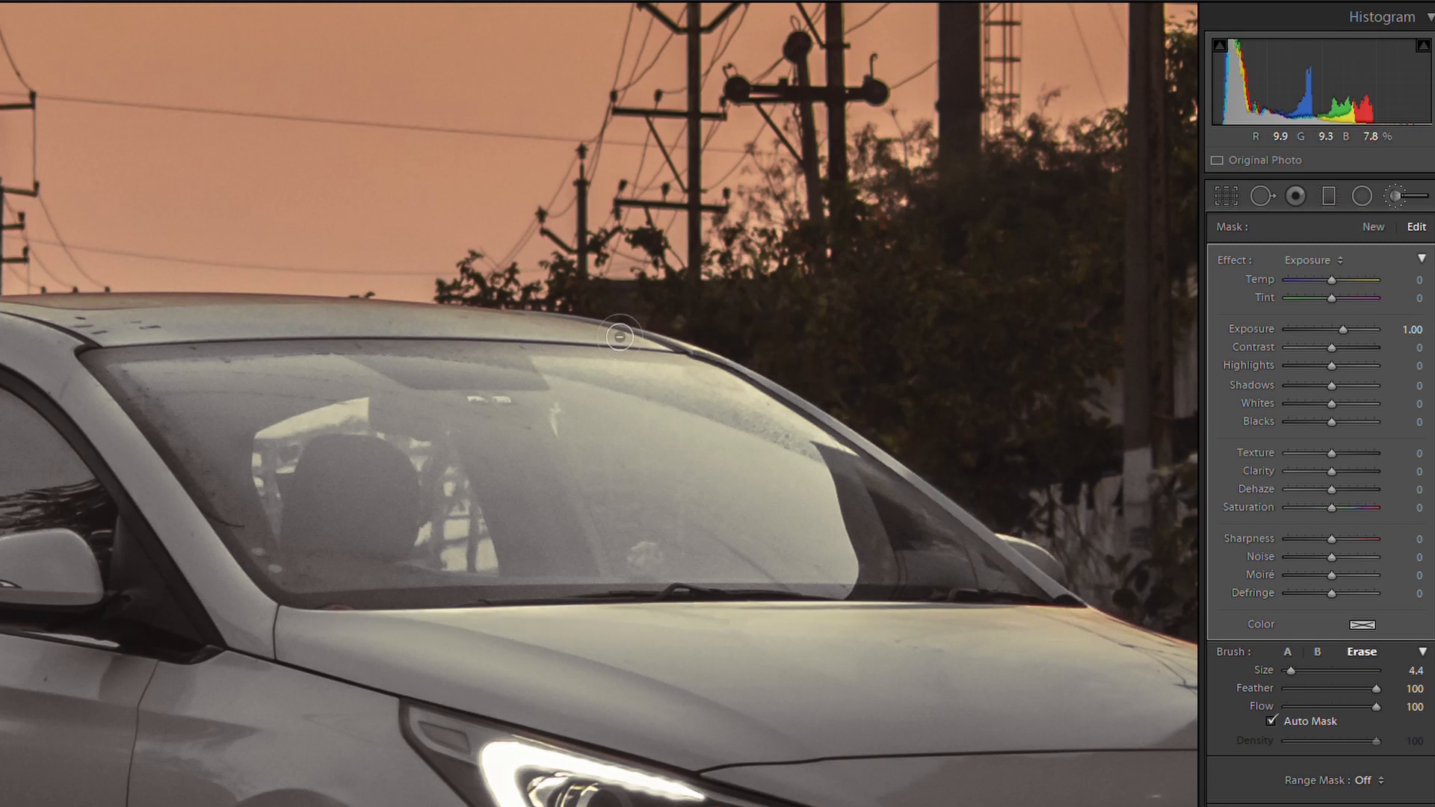
mouse_move(647, 331)
mouse_down()
mouse_move(117, 396)
mouse_move(253, 587)
mouse_up()
- Check the glass mask's coverage on the whole car and set its exposure to −1.48
key(z)
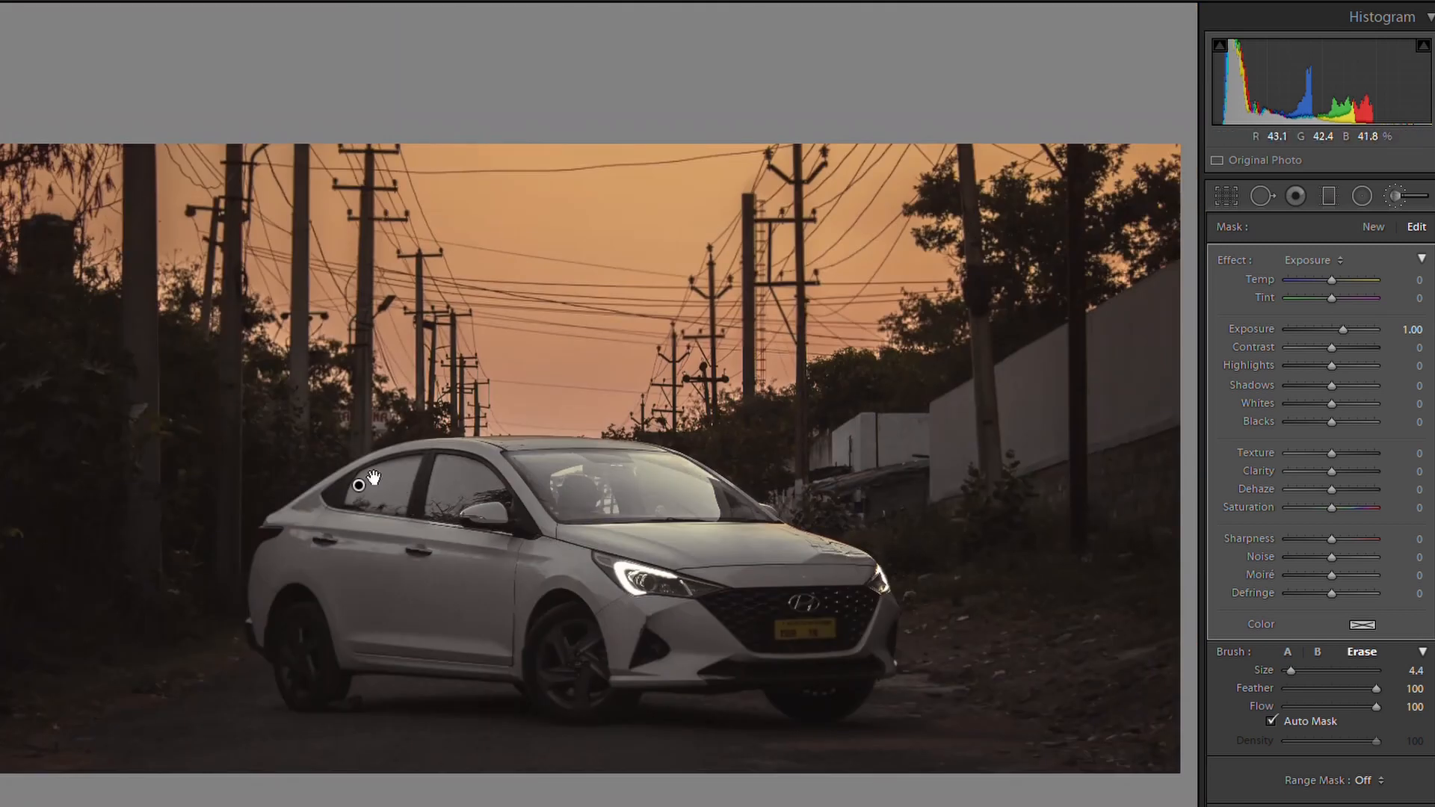
mouse_move(371, 477)
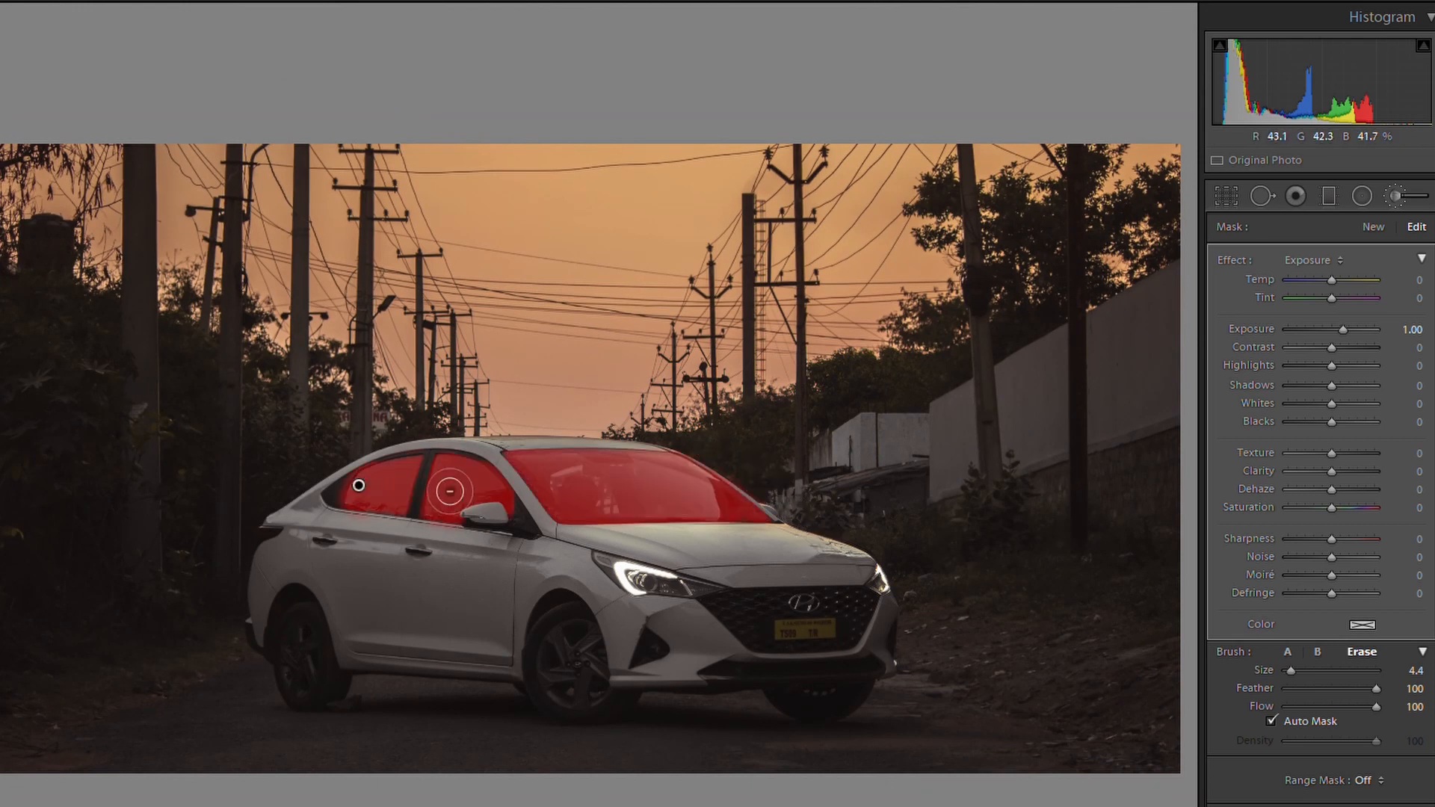
drag(1343, 329, 1315, 313)
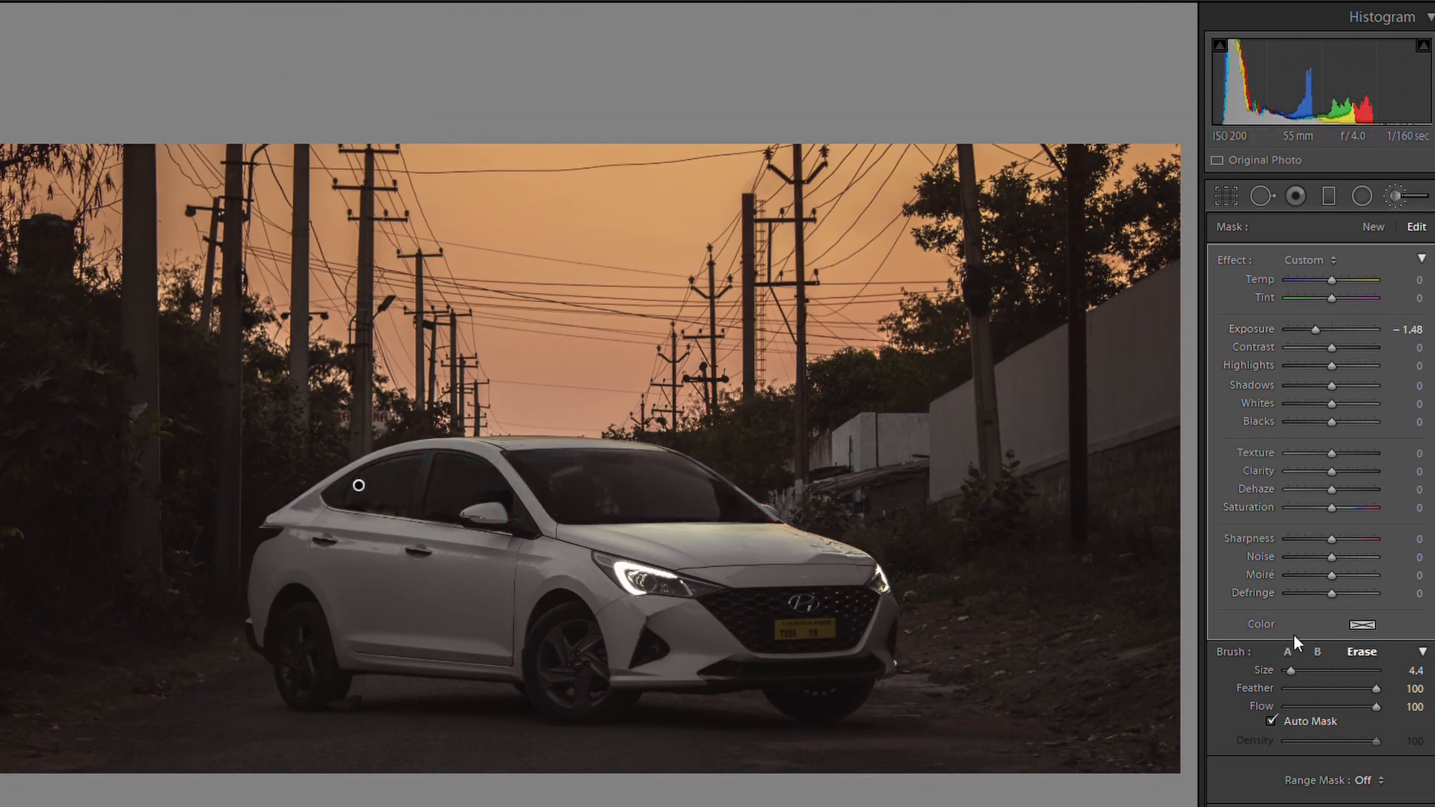
- Touch up the glass mask around the side windows and finish the brush adjustment
key(z)
drag(765, 602, 1314, 475)
drag(247, 291, 404, 284)
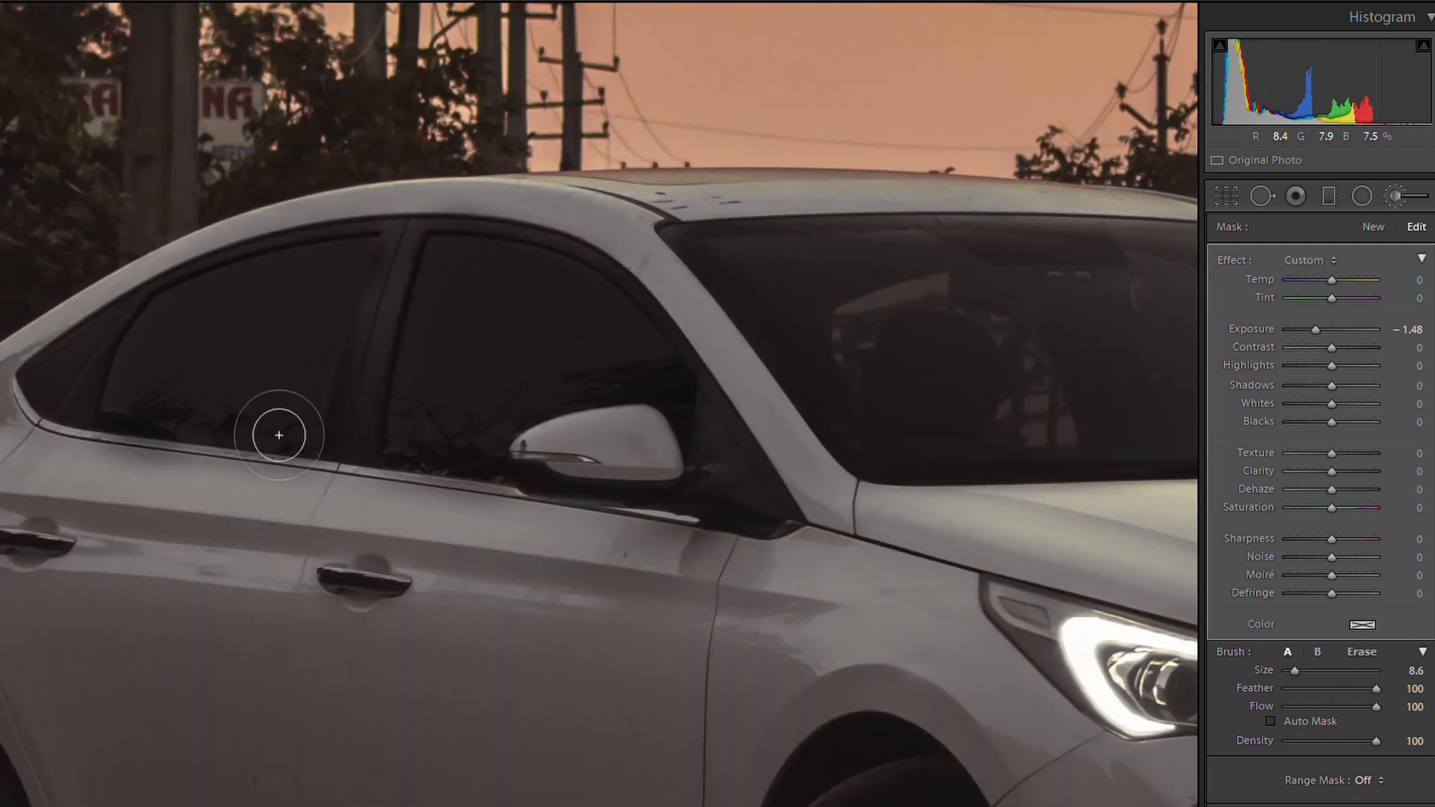
click(1362, 649)
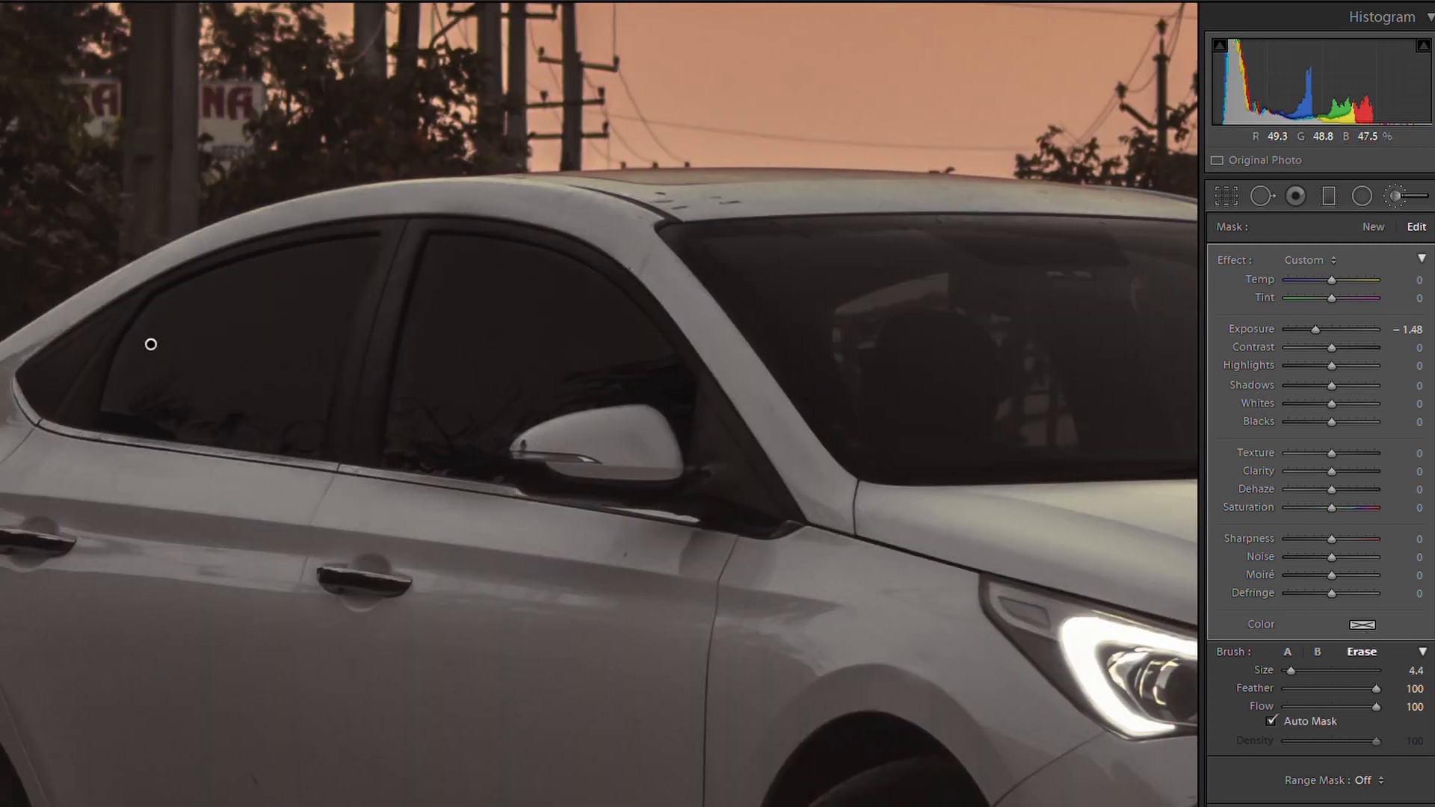
key(z)
click(1405, 196)
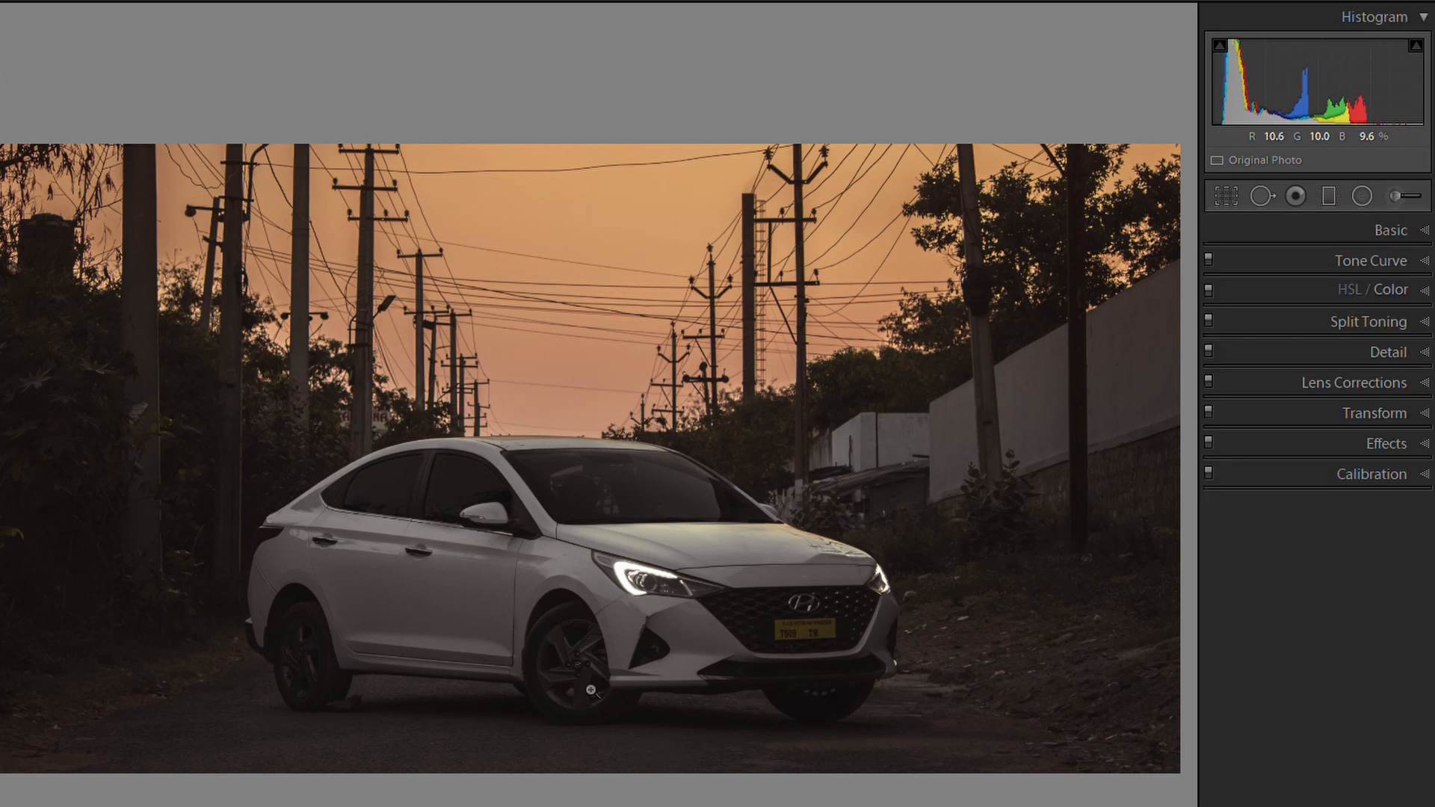
- Brush a new adjustment mask over the front wheel with exposure 1.00 and erase the spill around the rim
click(594, 687)
click(1399, 193)
mouse_move(472, 475)
mouse_down()
mouse_move(547, 493)
mouse_move(576, 576)
mouse_move(655, 506)
mouse_move(660, 481)
mouse_move(576, 599)
mouse_move(500, 627)
mouse_move(507, 538)
mouse_move(561, 471)
mouse_move(523, 484)
mouse_move(503, 682)
mouse_move(605, 731)
mouse_move(692, 628)
mouse_move(706, 692)
mouse_up()
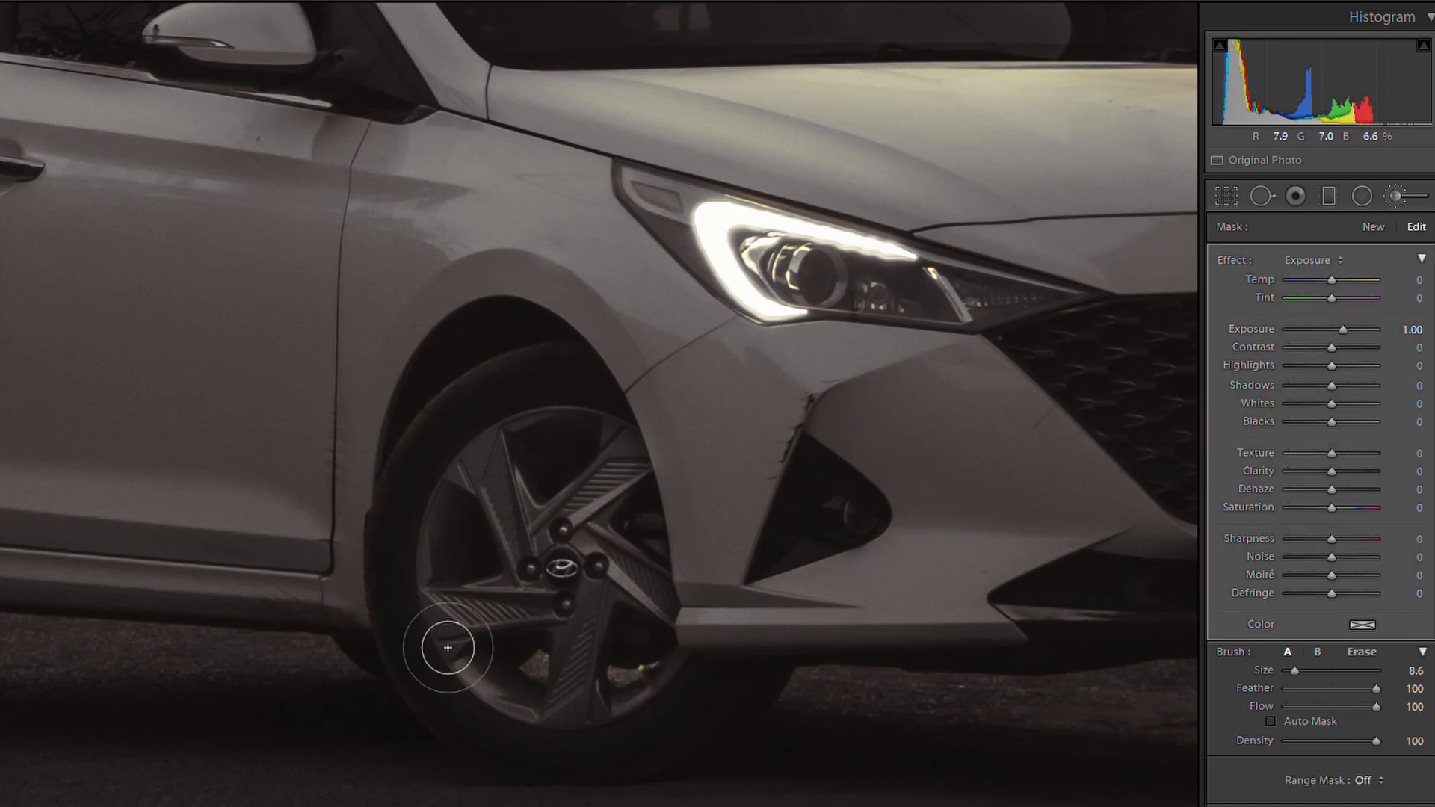
mouse_move(480, 464)
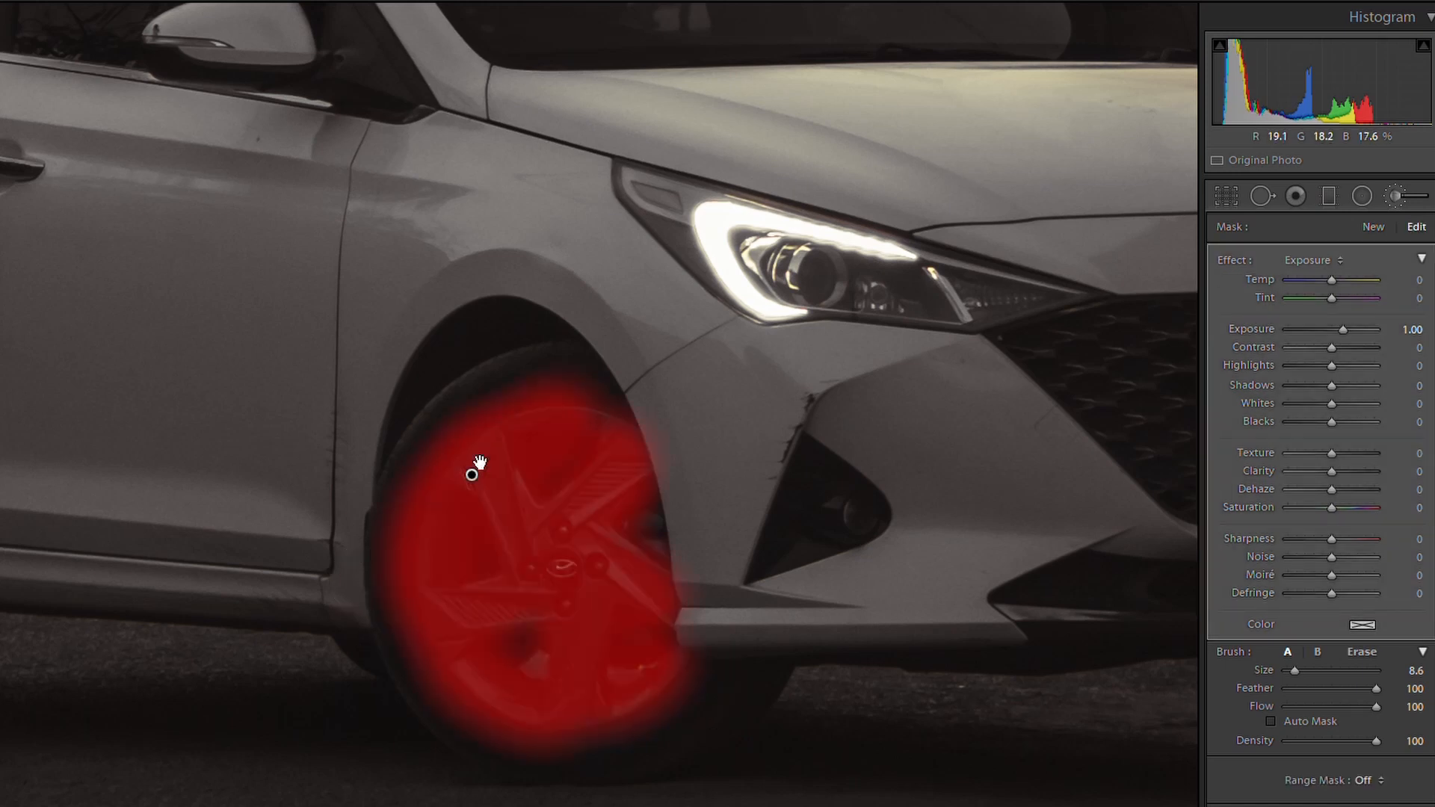
click(1362, 652)
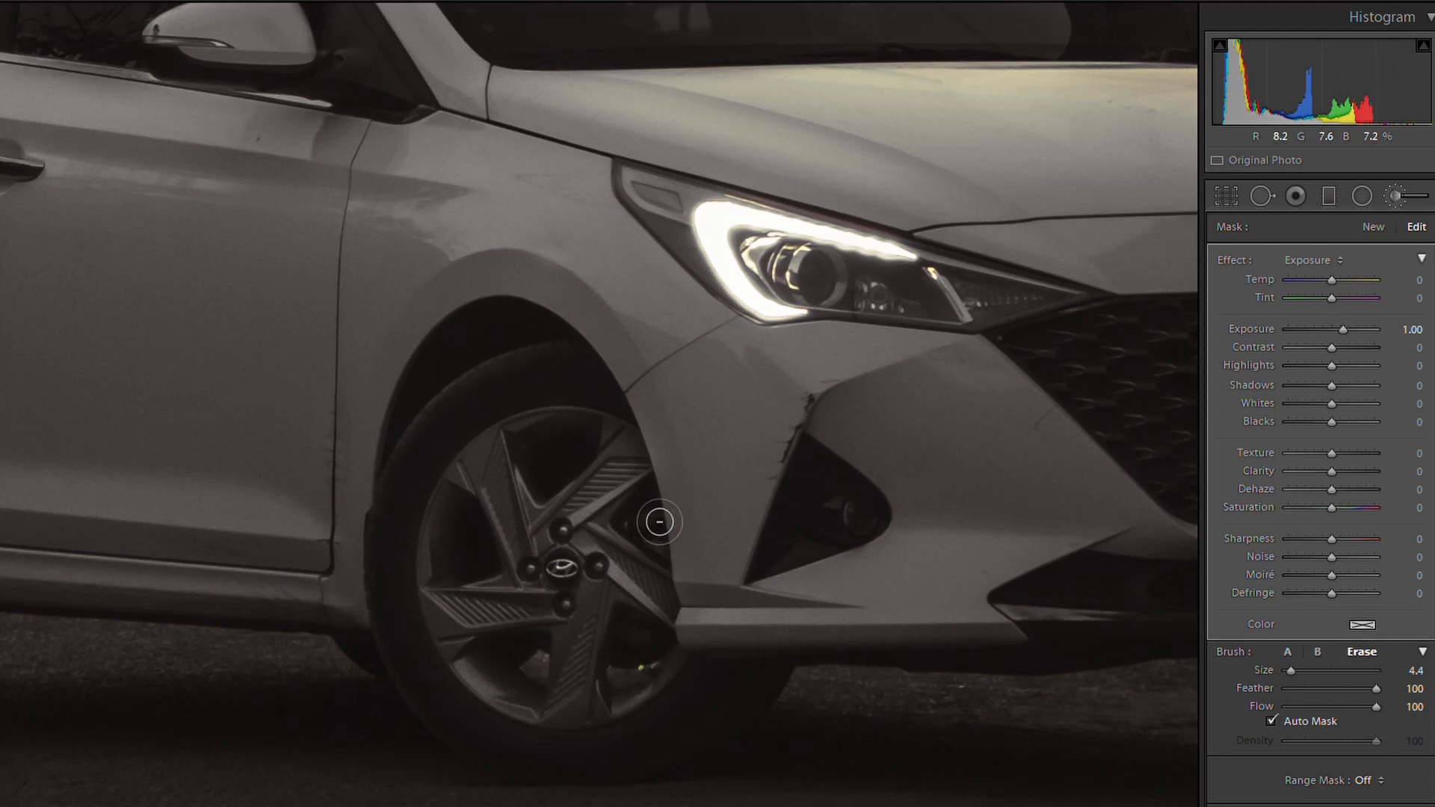
- Extend the wheel mask over the rear wheel, erase the spill, review the whole car and finish the brush adjustment
scroll(471, 475, left, 10)
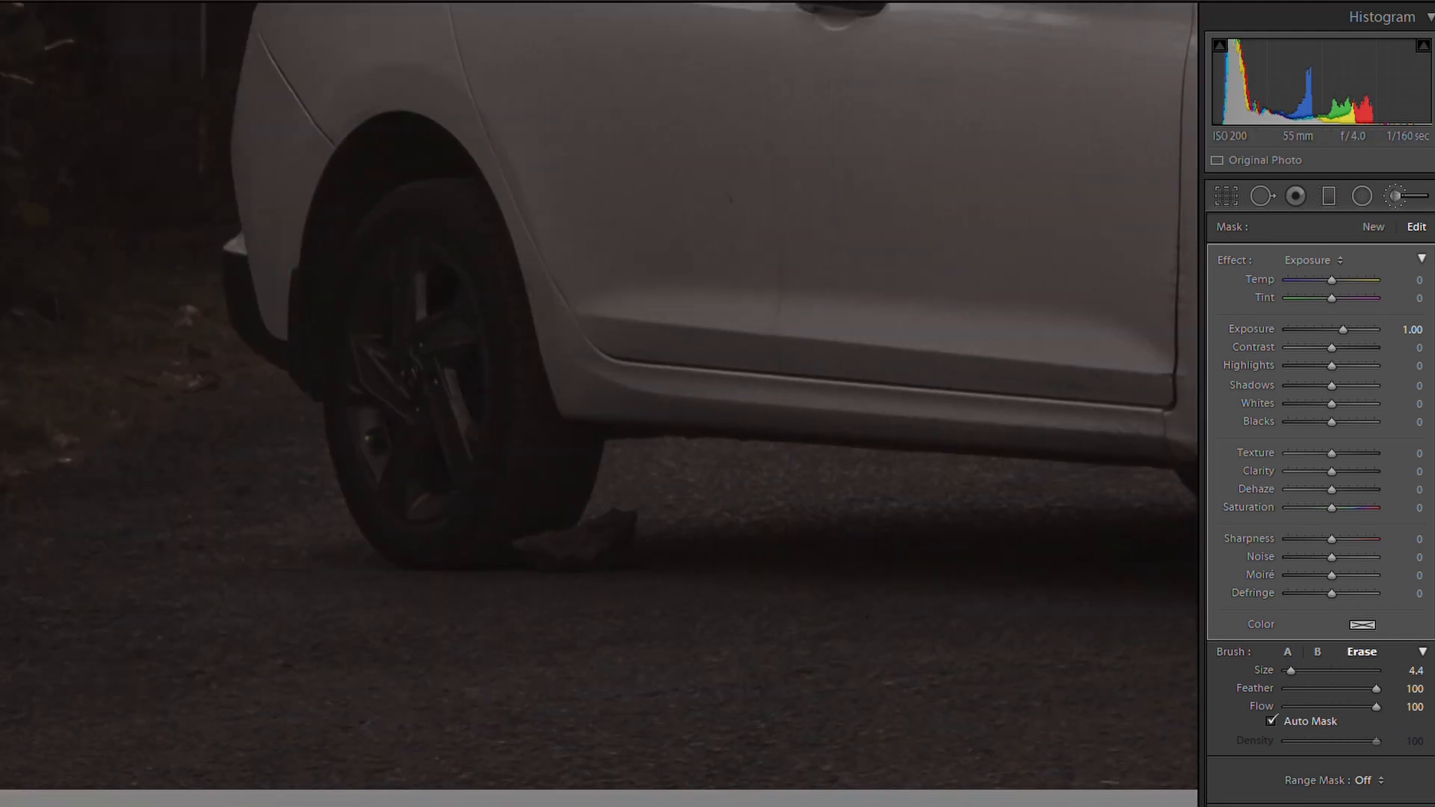
click(1287, 652)
mouse_move(474, 320)
mouse_down()
mouse_move(502, 304)
mouse_move(477, 317)
mouse_move(495, 388)
mouse_move(451, 393)
mouse_move(528, 369)
mouse_move(527, 322)
mouse_move(496, 455)
mouse_move(471, 485)
mouse_move(493, 510)
mouse_move(548, 479)
mouse_move(526, 394)
mouse_up()
click(1363, 650)
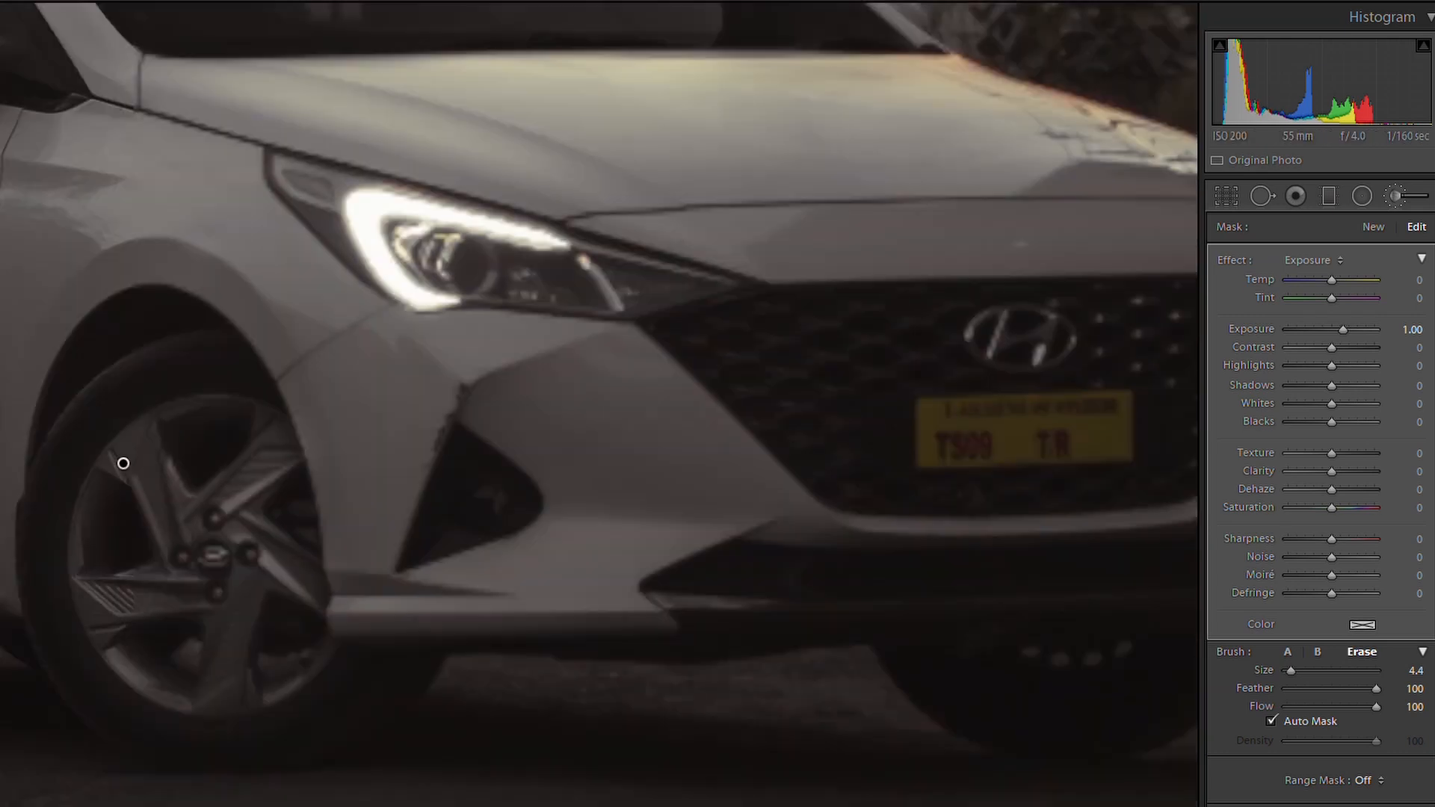
drag(122, 464, 93, 516)
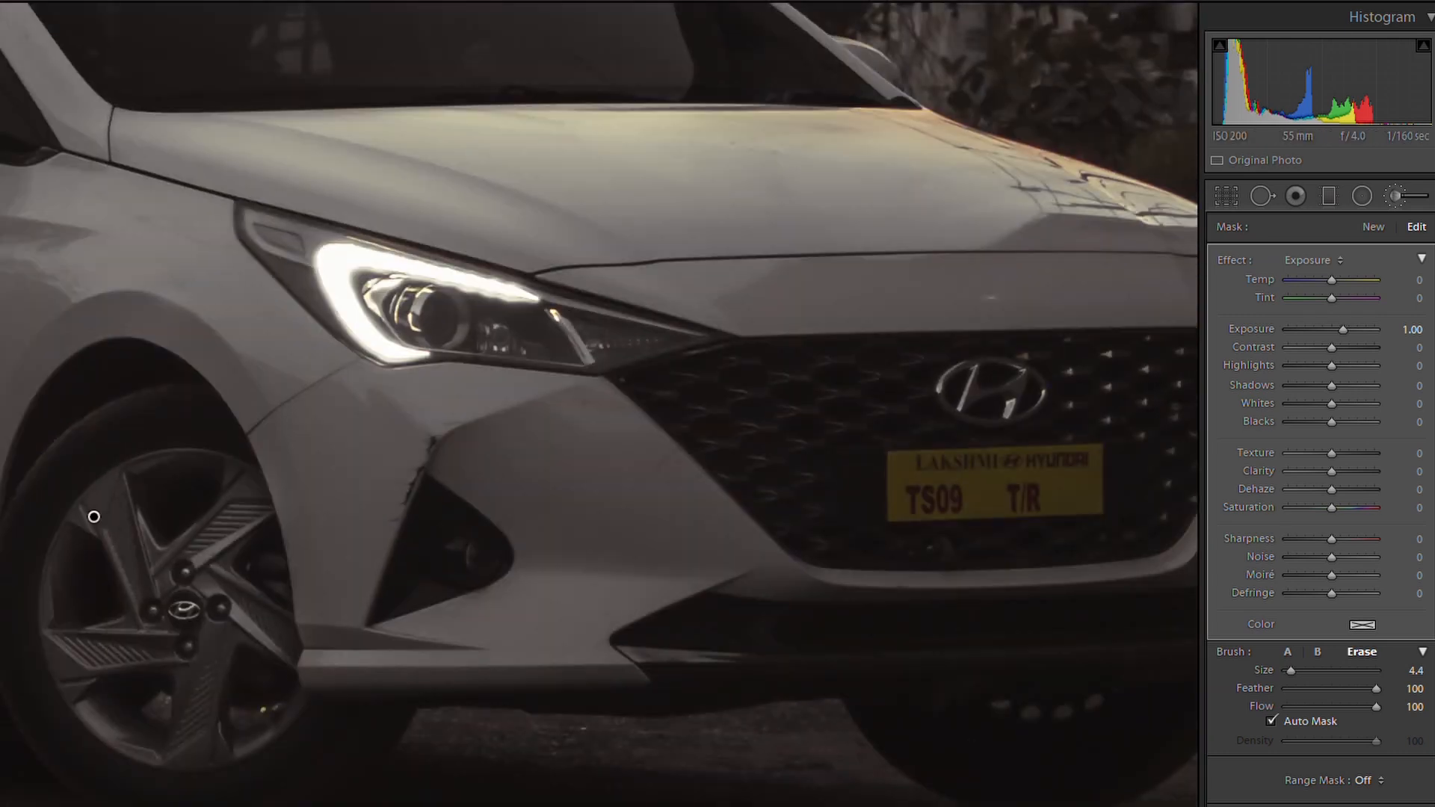
key(z)
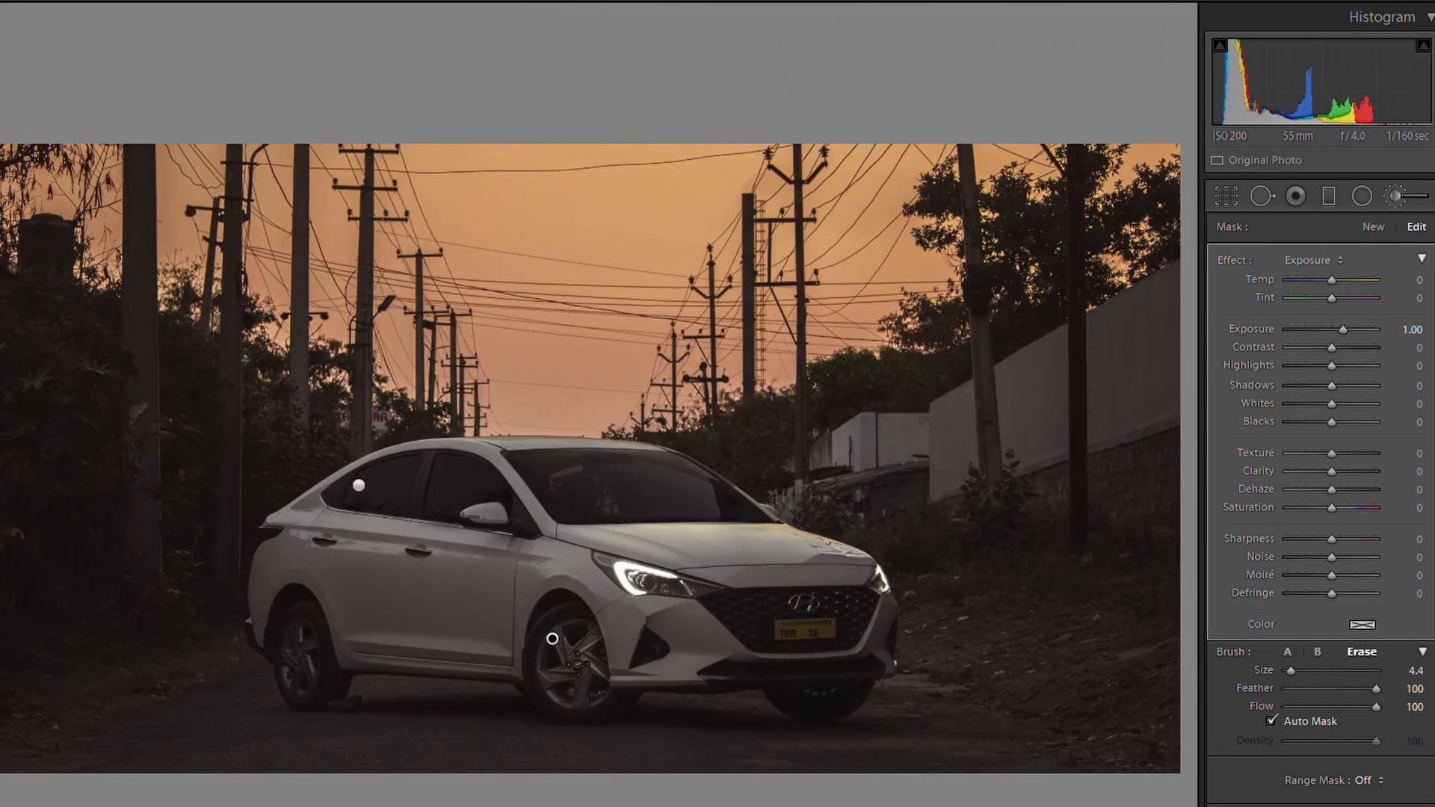
key(k)
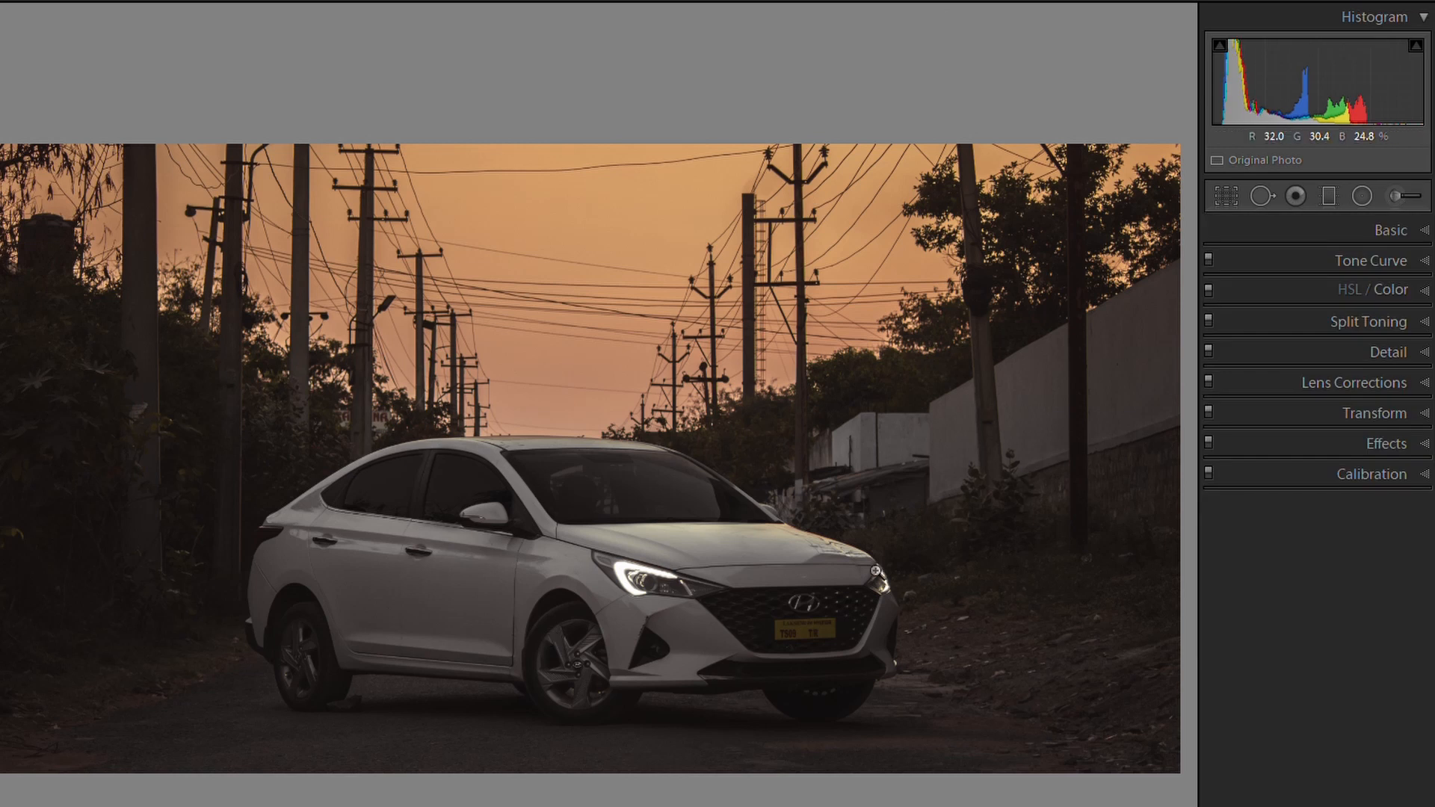
- Brush a new adjustment mask over the front grille and raise its exposure to 1.39
click(843, 615)
drag(858, 624, 742, 549)
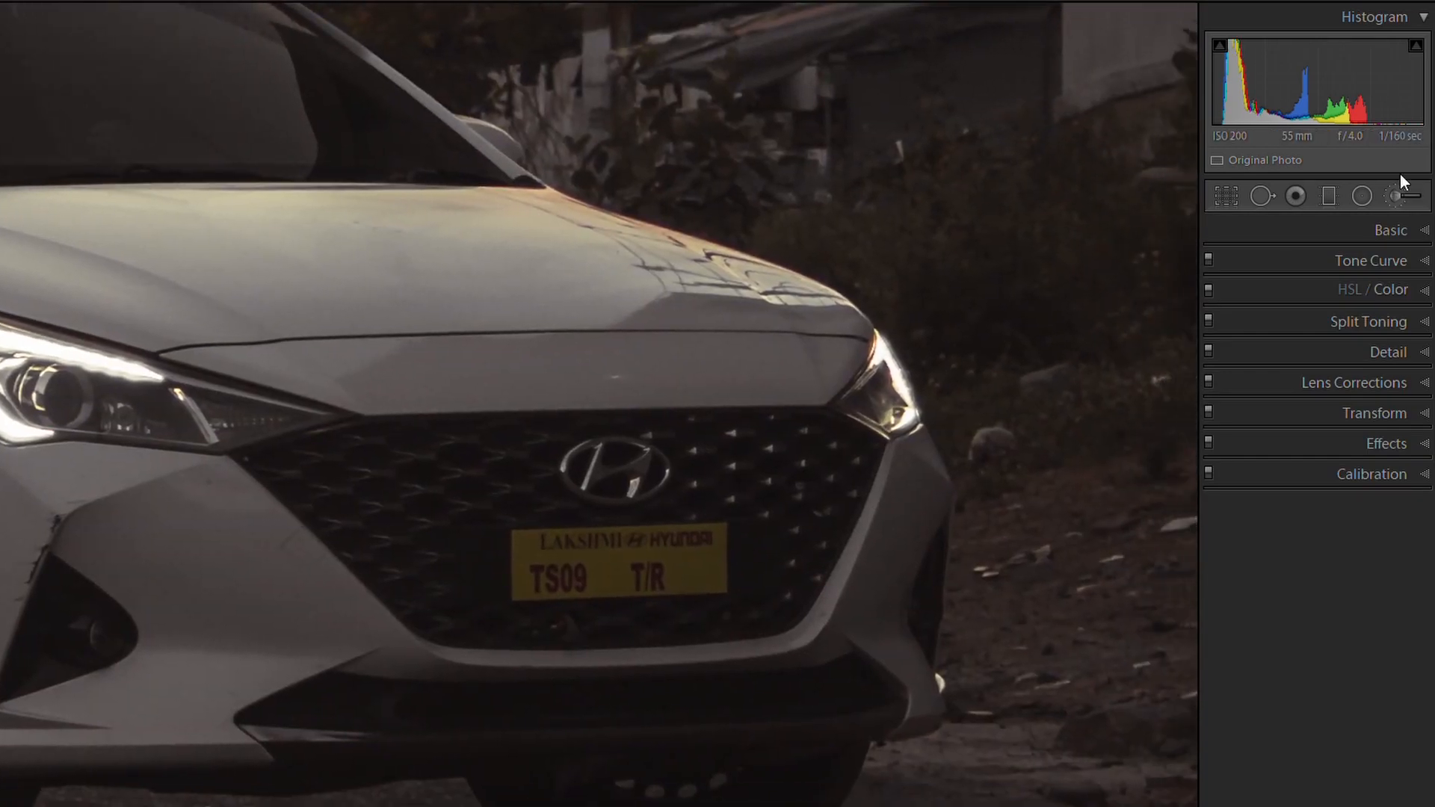
click(1404, 196)
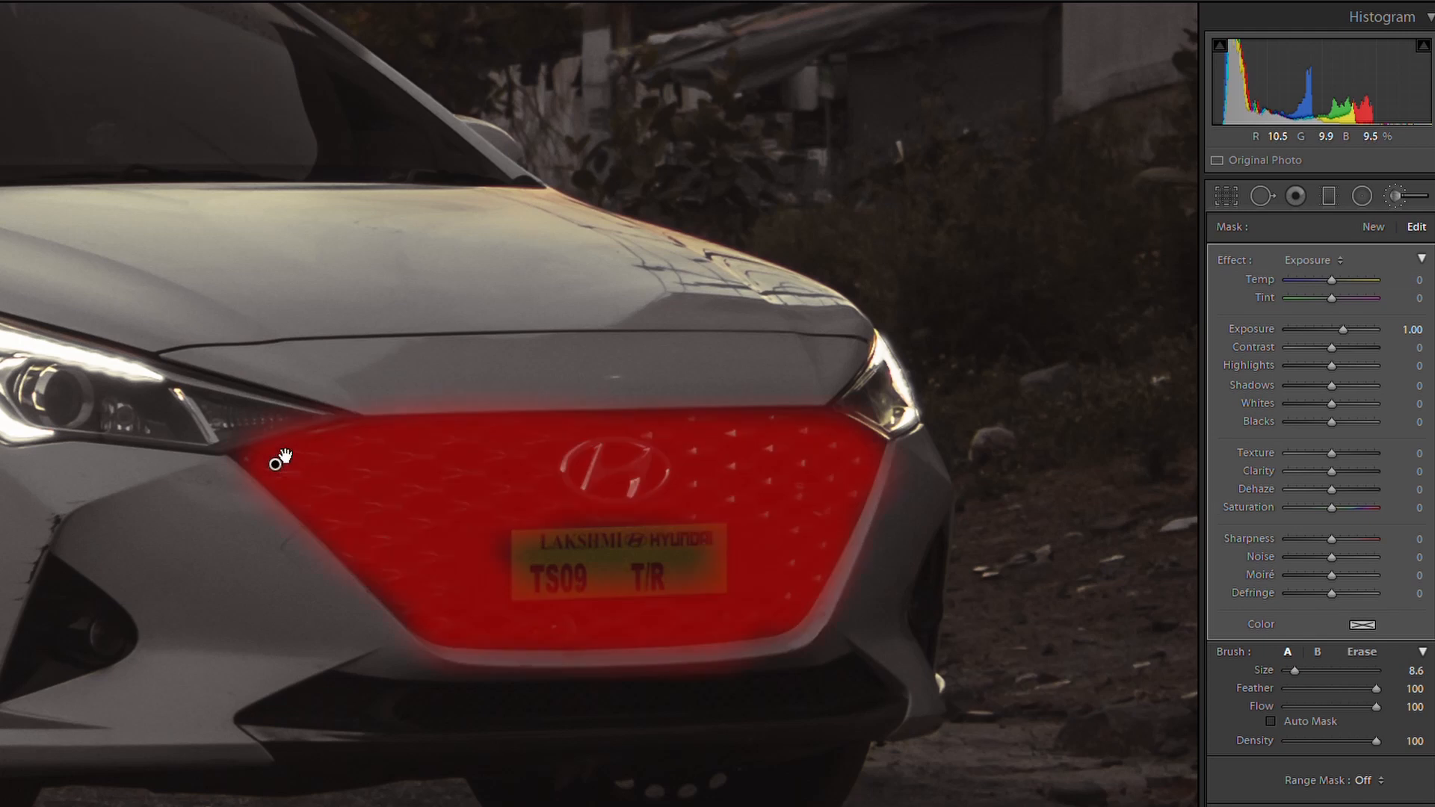
drag(1343, 310, 1348, 310)
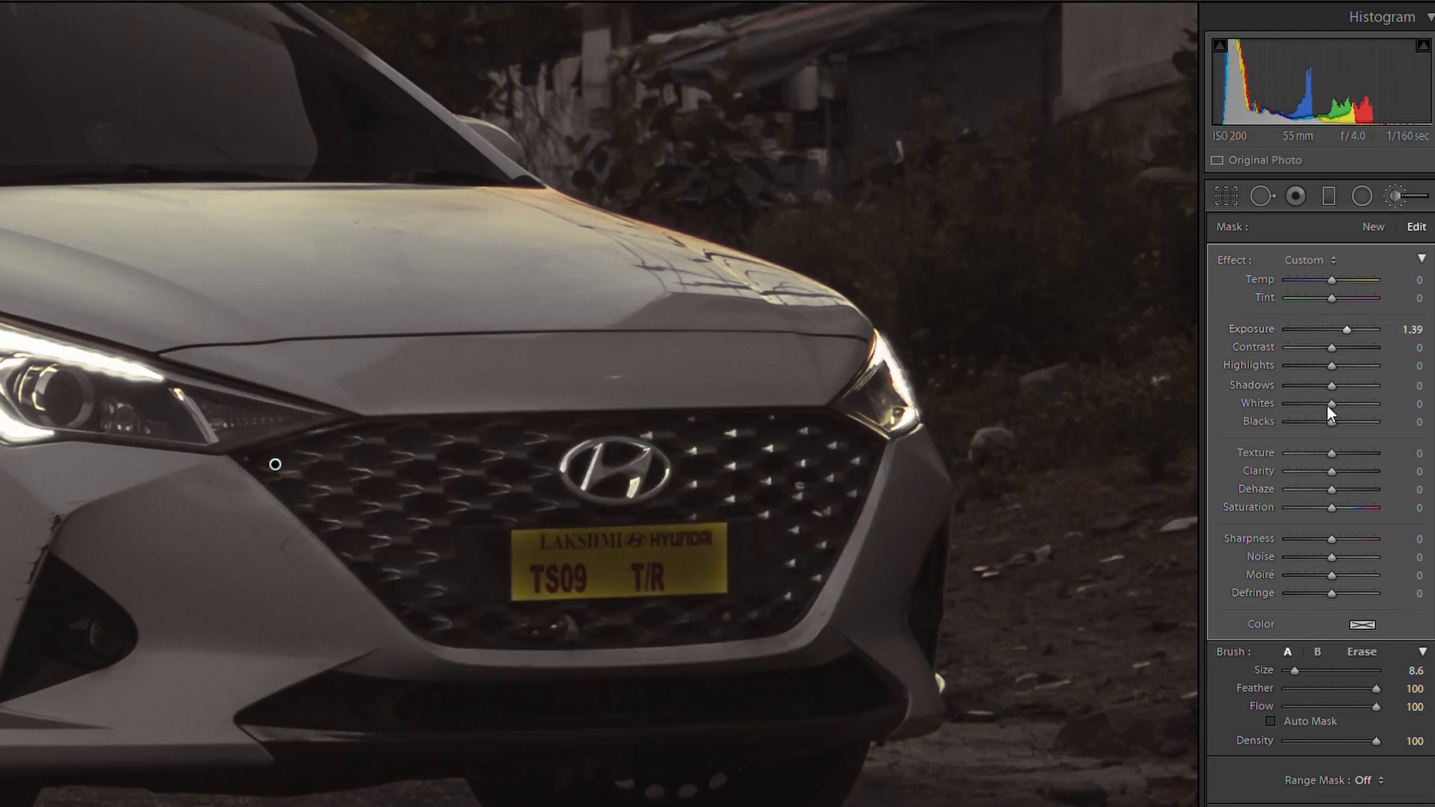
- Set the grille mask's clarity to 30 and texture to 9, lower its exposure slightly and finish the brush adjustment
text(13)
key(Tab)
text(30)
key(shift+Tab)
text(0)
key(shift+Tab)
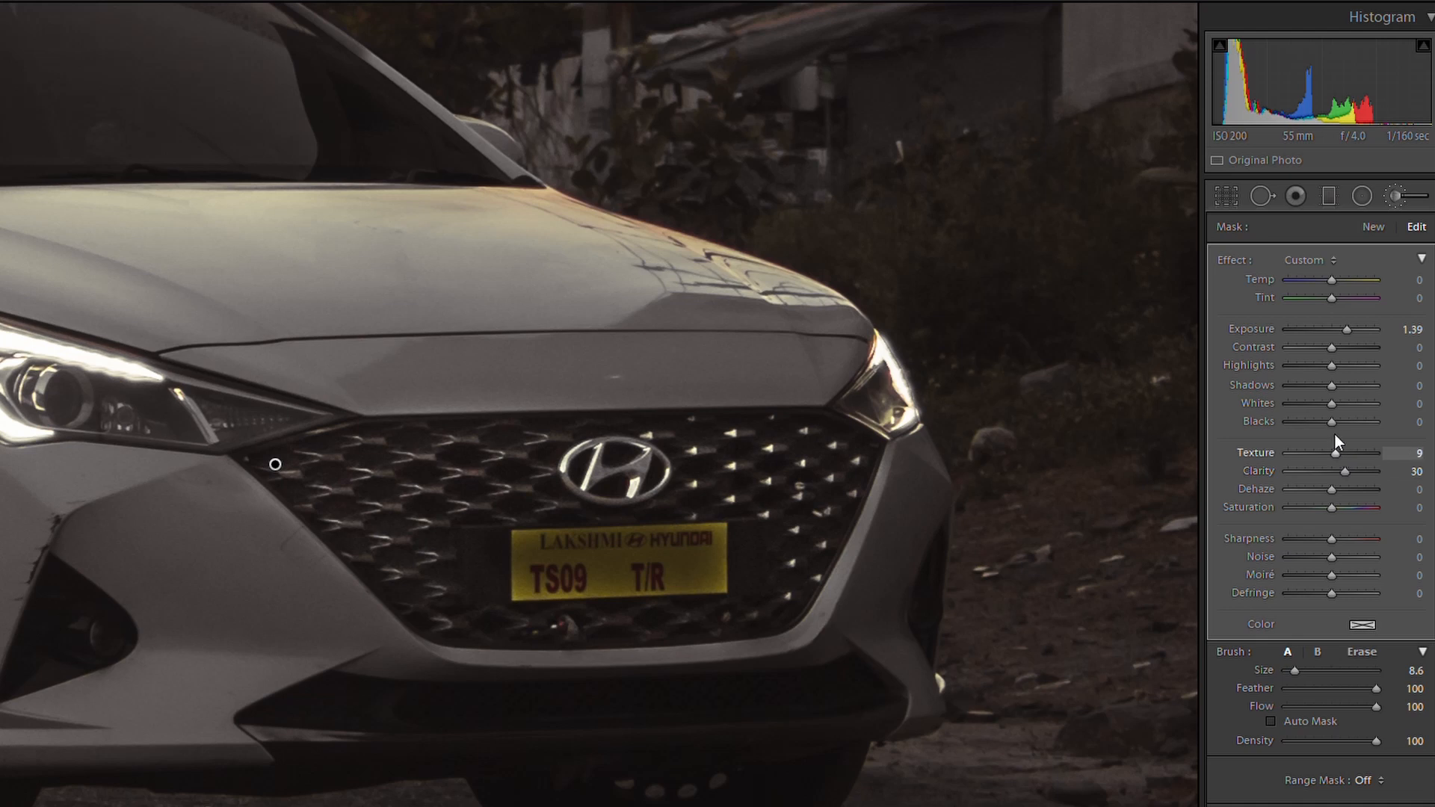
drag(1348, 312, 1344, 313)
key(k)
- Brush a new mask with exposure 1.00 over the car's side body, from the rear quarter across the doors to the front wing
click(473, 514)
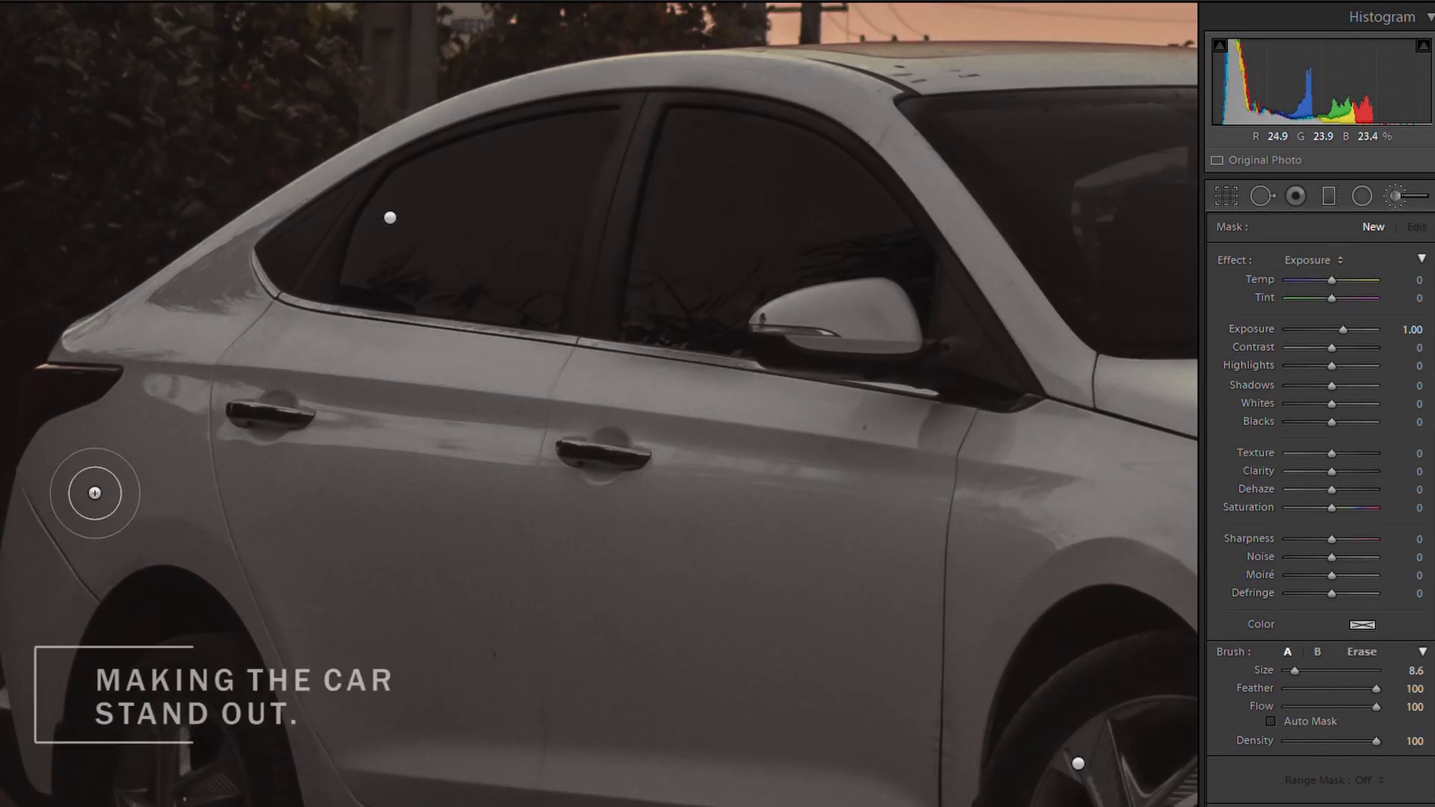
mouse_move(41, 477)
mouse_down()
mouse_move(192, 426)
mouse_move(77, 503)
mouse_move(61, 618)
mouse_move(22, 717)
mouse_move(70, 768)
mouse_move(96, 598)
mouse_move(100, 628)
mouse_move(122, 586)
mouse_move(182, 535)
mouse_move(141, 592)
mouse_move(230, 503)
mouse_move(202, 373)
mouse_move(130, 371)
mouse_move(90, 336)
mouse_move(263, 290)
mouse_up()
mouse_move(243, 322)
mouse_down()
mouse_move(294, 361)
mouse_move(289, 321)
mouse_move(426, 375)
mouse_move(479, 370)
mouse_up()
mouse_move(637, 411)
mouse_down()
mouse_move(1012, 456)
mouse_move(996, 476)
mouse_move(790, 474)
mouse_move(523, 428)
mouse_move(345, 424)
mouse_move(257, 441)
mouse_move(723, 516)
mouse_move(1032, 528)
mouse_move(828, 534)
mouse_move(444, 498)
mouse_move(248, 507)
mouse_move(233, 551)
mouse_move(389, 608)
mouse_move(189, 566)
mouse_move(693, 581)
mouse_move(225, 526)
mouse_move(506, 527)
mouse_move(950, 566)
mouse_move(728, 581)
mouse_move(1054, 565)
mouse_move(1054, 510)
mouse_move(989, 486)
mouse_move(1115, 458)
mouse_move(1083, 513)
mouse_move(1072, 596)
mouse_move(1046, 625)
mouse_move(1115, 524)
mouse_move(1057, 616)
mouse_move(655, 619)
mouse_move(438, 600)
mouse_move(315, 633)
mouse_move(267, 595)
mouse_move(309, 627)
mouse_move(352, 804)
mouse_up()
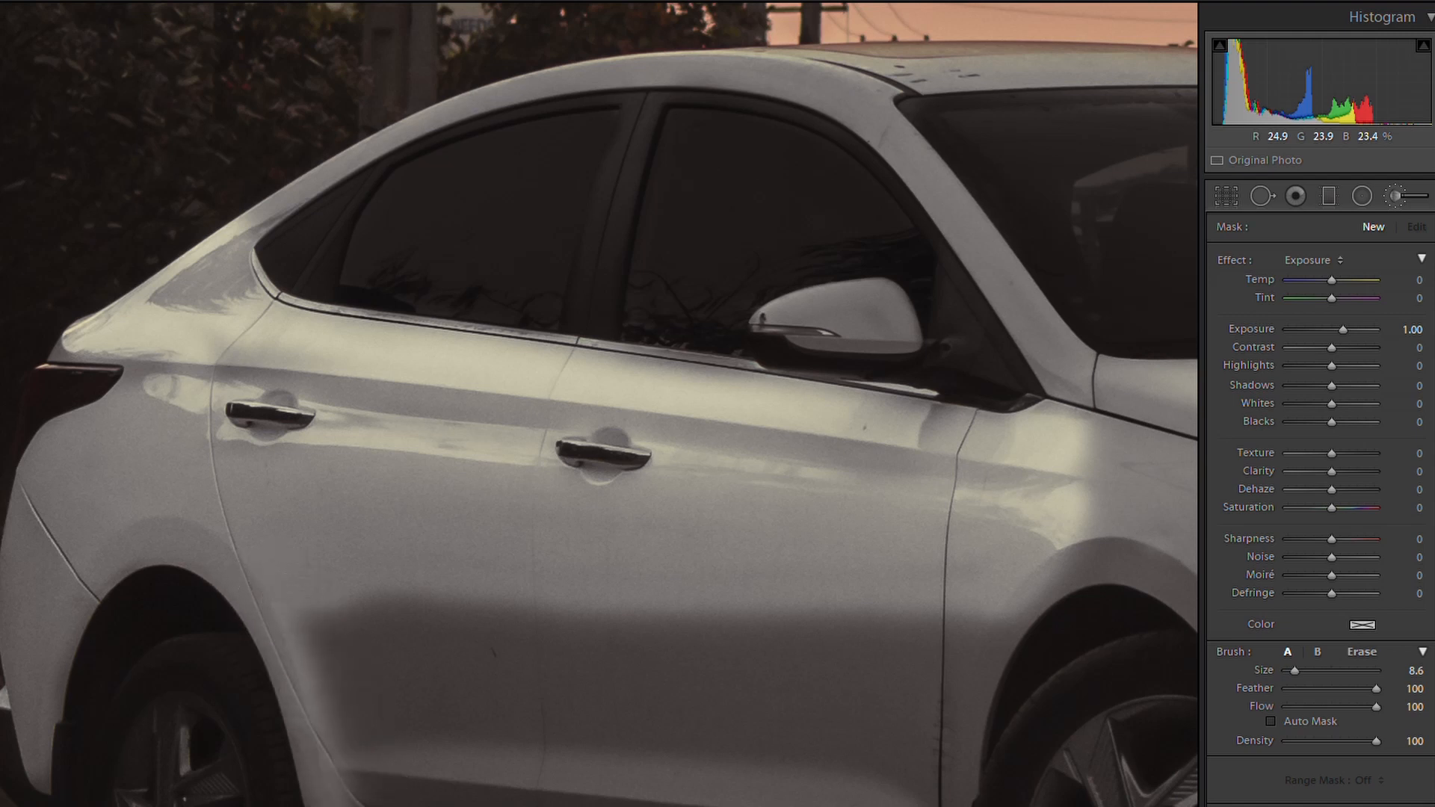
mouse_move(442, 805)
mouse_down()
mouse_move(343, 631)
mouse_move(449, 803)
mouse_move(391, 592)
mouse_move(489, 787)
mouse_move(480, 806)
mouse_move(579, 806)
mouse_move(472, 649)
mouse_move(549, 805)
mouse_up()
mouse_move(1021, 696)
mouse_down()
mouse_move(1042, 596)
mouse_move(830, 777)
mouse_move(770, 792)
mouse_move(591, 785)
mouse_move(731, 769)
mouse_move(754, 734)
mouse_move(682, 733)
mouse_move(548, 676)
mouse_move(593, 630)
mouse_move(919, 648)
mouse_move(778, 676)
mouse_up()
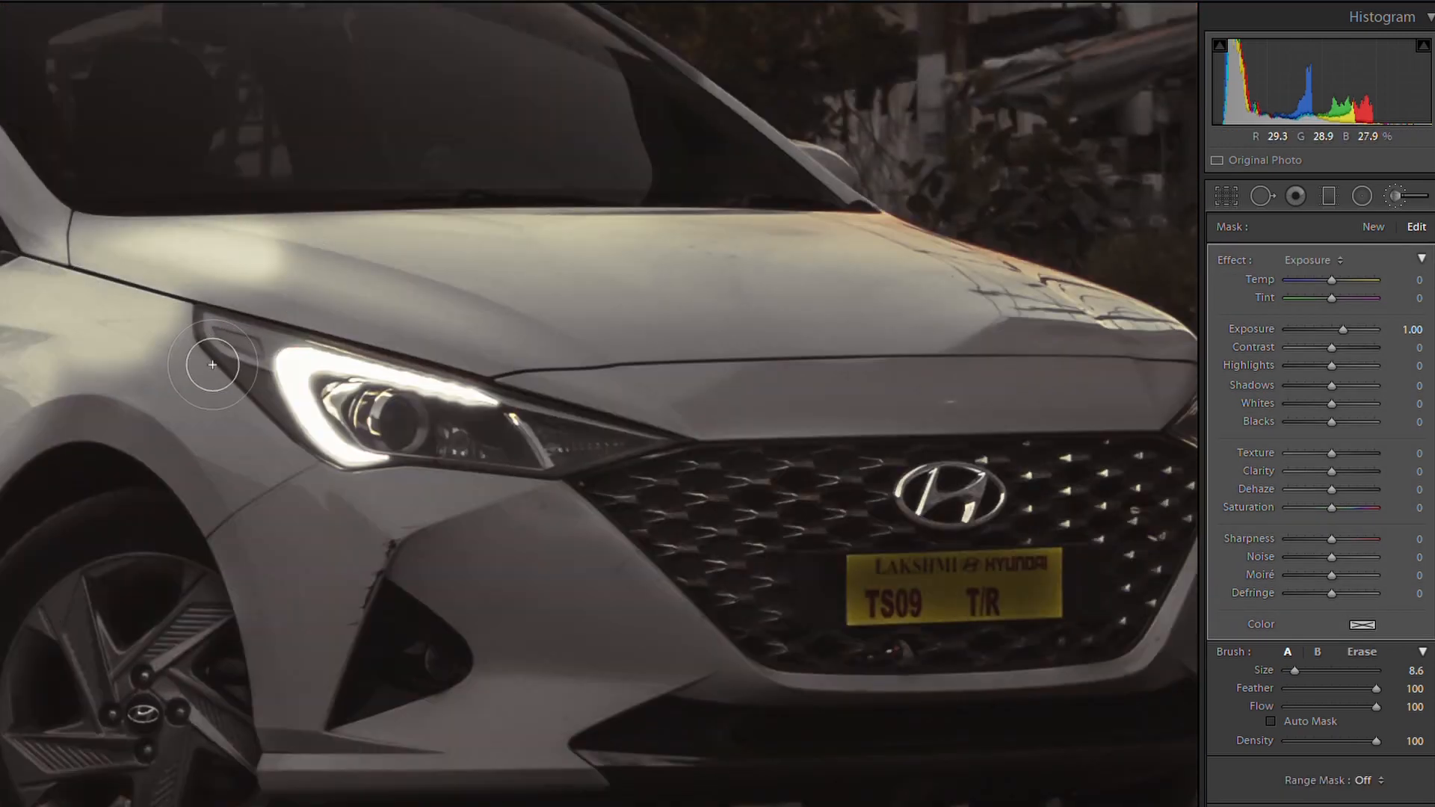
- Extend the body mask over the front wing, bonnet and front bumper
mouse_move(212, 364)
mouse_down()
mouse_move(564, 523)
mouse_move(231, 486)
mouse_move(372, 592)
mouse_move(333, 654)
mouse_move(334, 778)
mouse_move(445, 776)
mouse_move(545, 528)
mouse_move(679, 602)
mouse_move(583, 702)
mouse_move(581, 581)
mouse_move(667, 603)
mouse_move(613, 625)
mouse_up()
mouse_move(359, 280)
mouse_down()
mouse_move(46, 366)
mouse_move(214, 406)
mouse_move(794, 400)
mouse_move(1067, 474)
mouse_move(82, 430)
mouse_move(834, 554)
mouse_move(385, 426)
mouse_move(586, 522)
mouse_move(1073, 513)
mouse_move(571, 475)
mouse_up()
drag(725, 716, 353, 382)
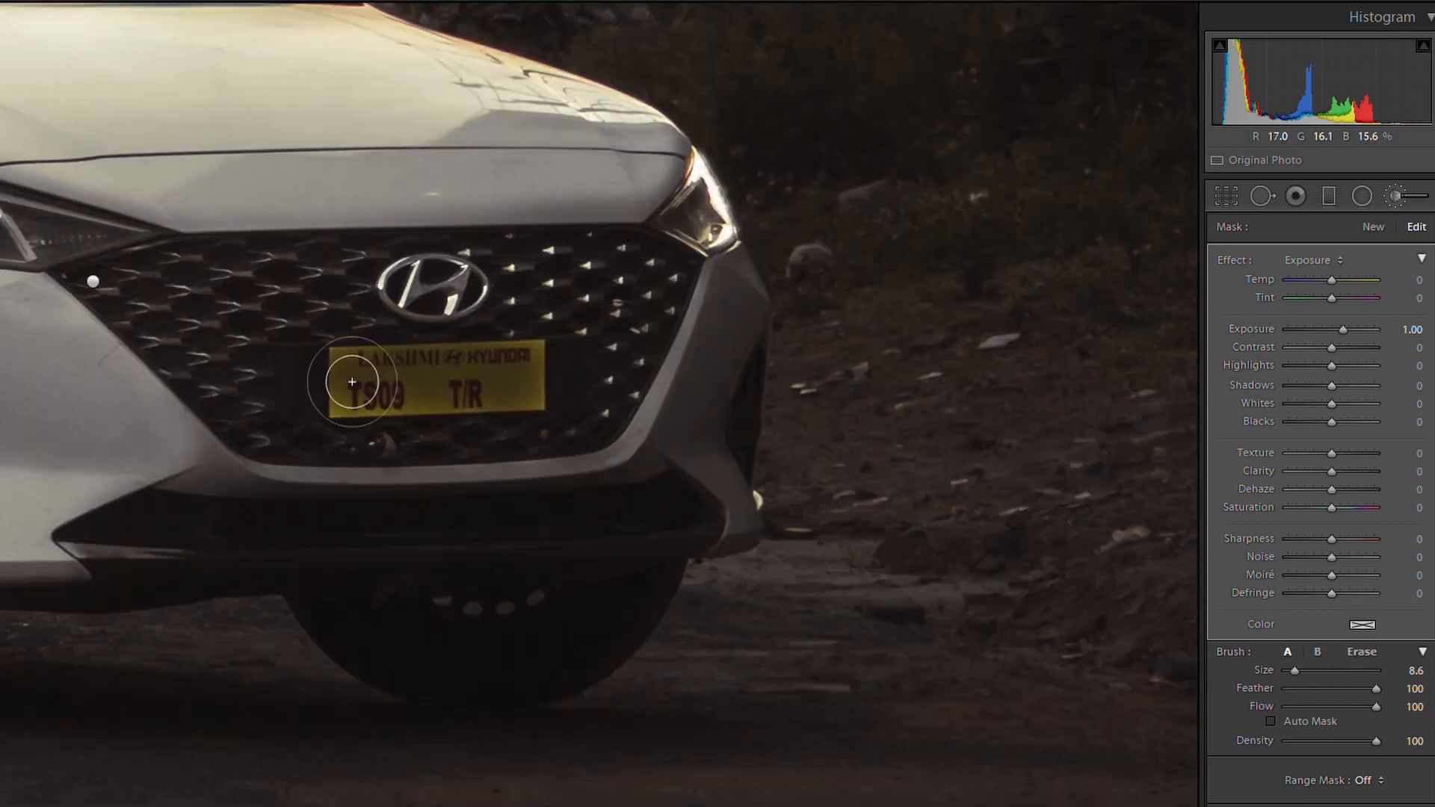
mouse_move(776, 314)
mouse_down()
mouse_move(750, 393)
mouse_move(468, 501)
mouse_move(189, 486)
mouse_move(785, 534)
mouse_move(515, 577)
mouse_move(127, 586)
mouse_up()
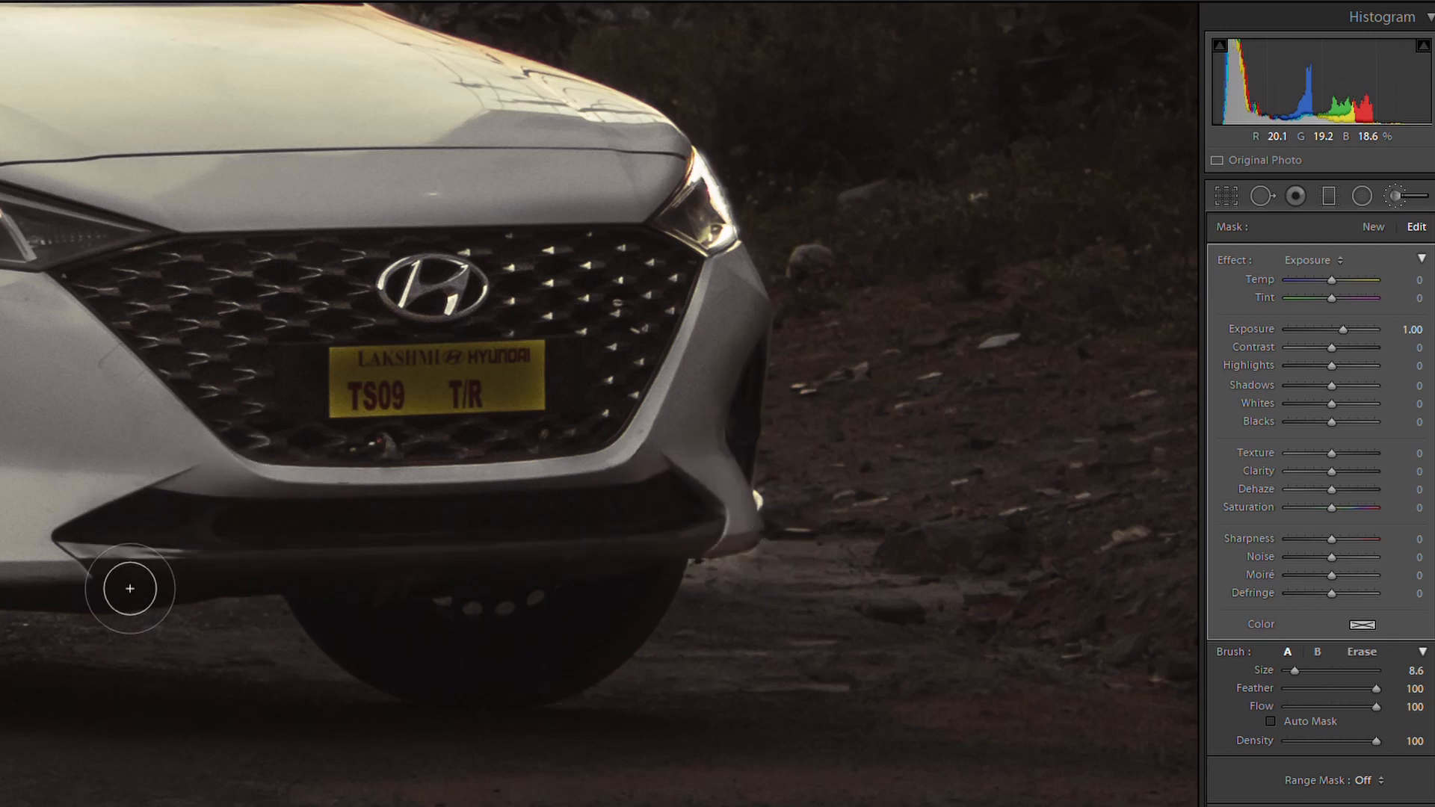
- Extend the body mask over the windscreen pillar and the roof
mouse_move(89, 172)
mouse_down()
mouse_move(436, 217)
mouse_move(1106, 785)
mouse_move(1187, 745)
mouse_up()
mouse_move(63, 481)
mouse_down()
mouse_move(193, 442)
mouse_move(487, 397)
mouse_move(682, 471)
mouse_move(528, 387)
mouse_move(207, 390)
mouse_up()
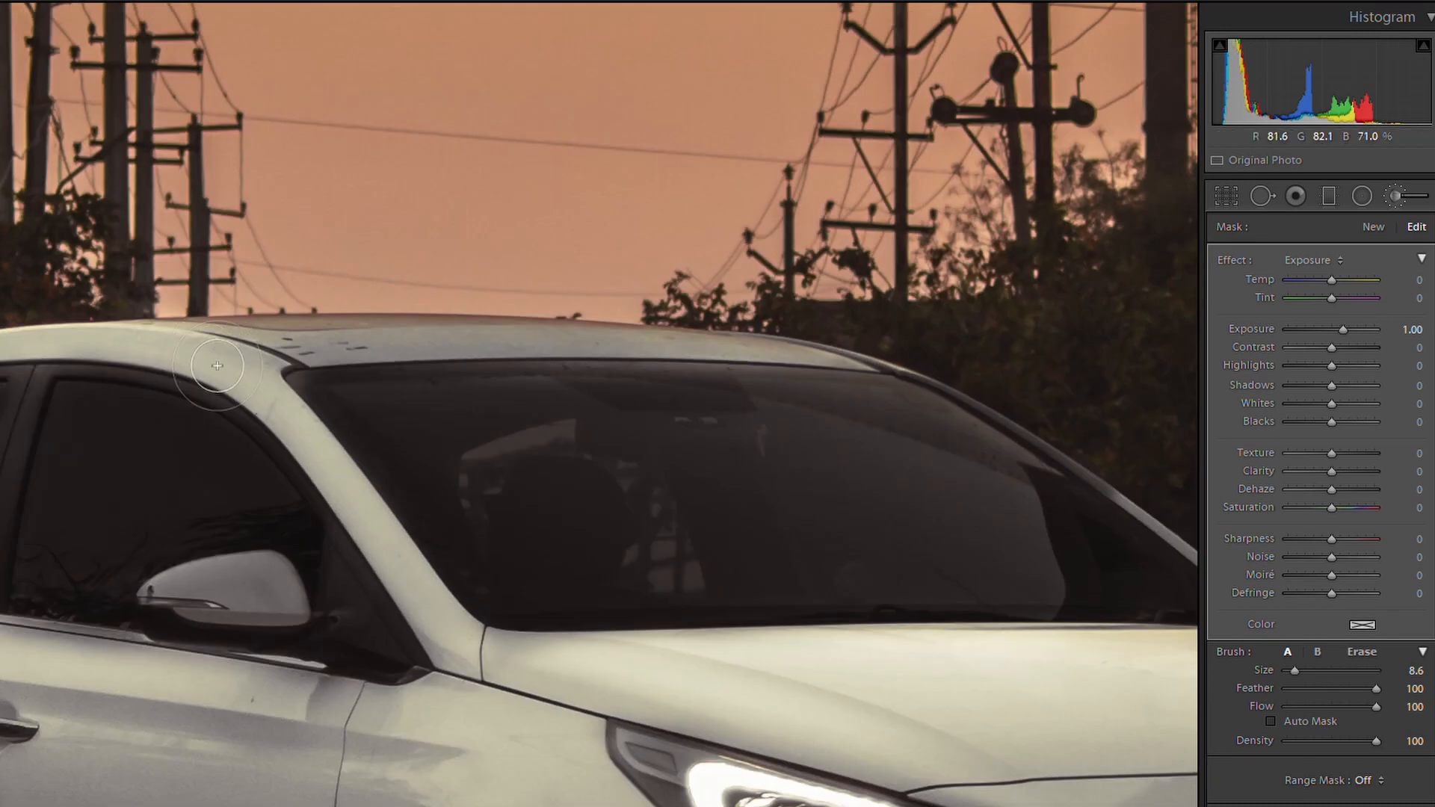
mouse_move(173, 334)
mouse_down()
mouse_move(907, 378)
mouse_move(232, 329)
mouse_up()
- Erase the body mask's spill on the sky and background along the roofline, and paint in the near-side mirror
click(1360, 651)
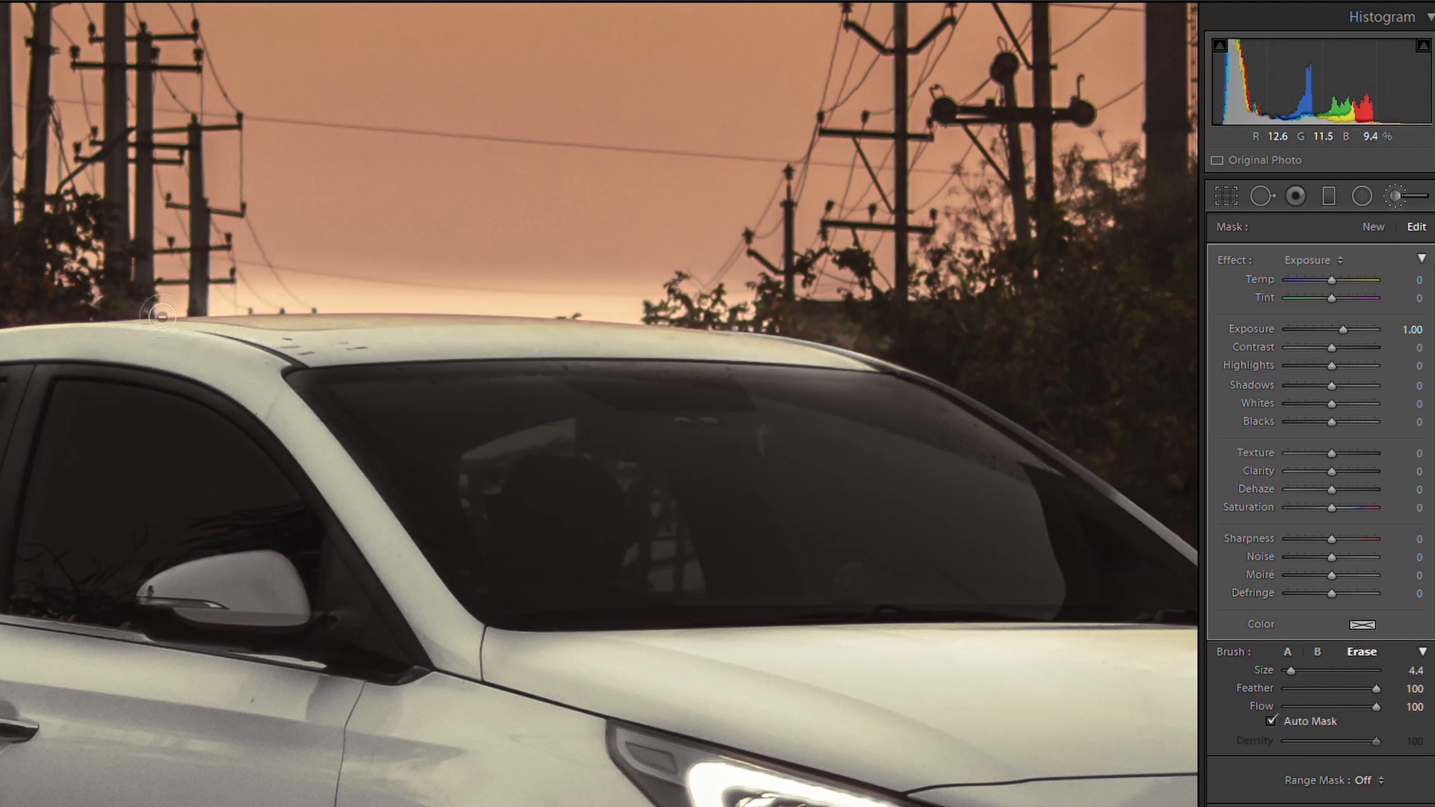
mouse_move(147, 302)
mouse_down()
mouse_move(843, 325)
mouse_move(526, 298)
mouse_move(886, 339)
mouse_move(597, 314)
mouse_move(154, 306)
mouse_move(933, 370)
mouse_up()
drag(374, 464, 1015, 318)
drag(640, 179, 430, 236)
mouse_move(731, 315)
mouse_down()
mouse_move(505, 46)
mouse_move(521, 88)
mouse_move(49, 234)
mouse_up()
mouse_move(239, 400)
mouse_down()
mouse_move(281, 378)
mouse_move(283, 412)
mouse_move(538, 475)
mouse_up()
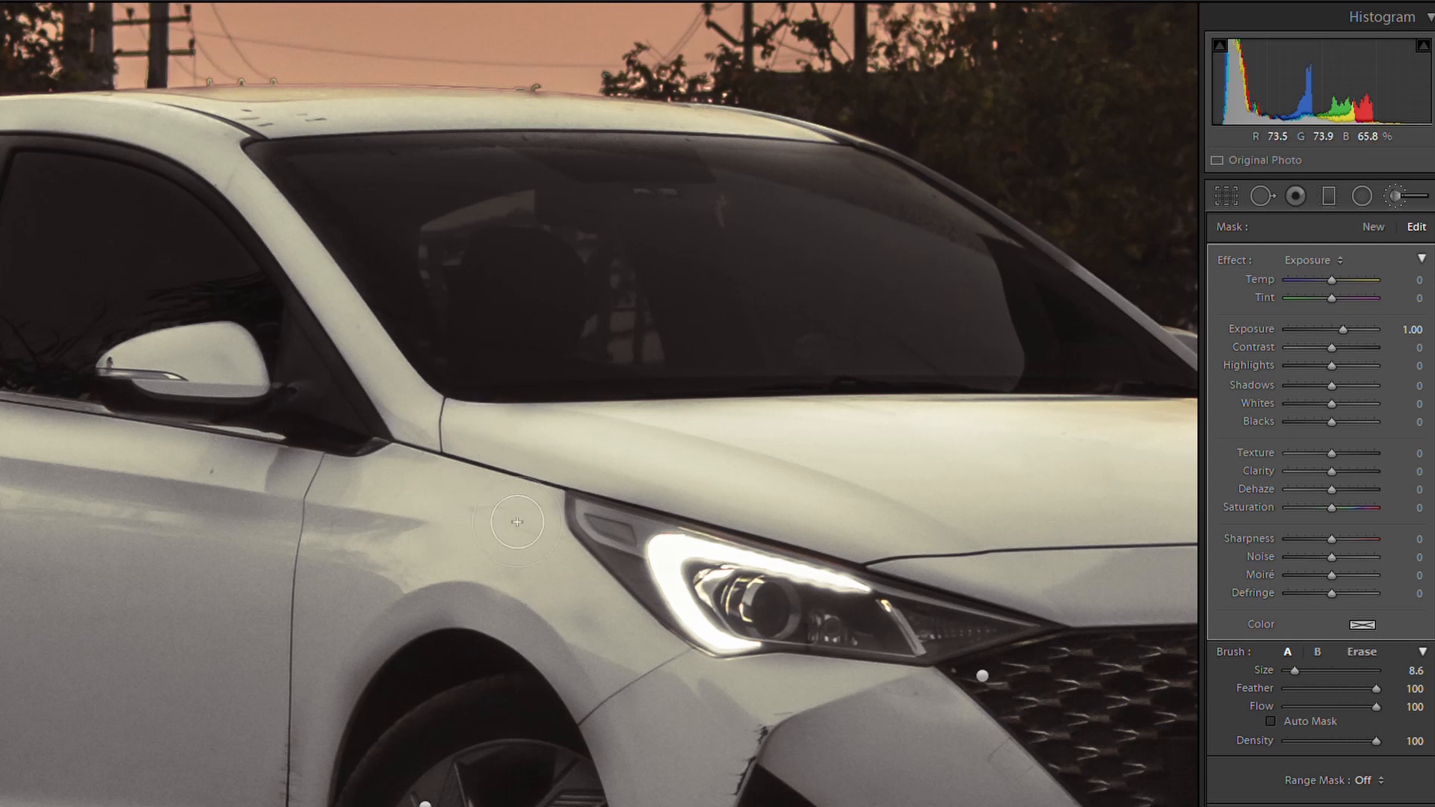
- Check the body mask's coverage and touch it up around the far windscreen pillar, far mirror and front wheel arch
key(z)
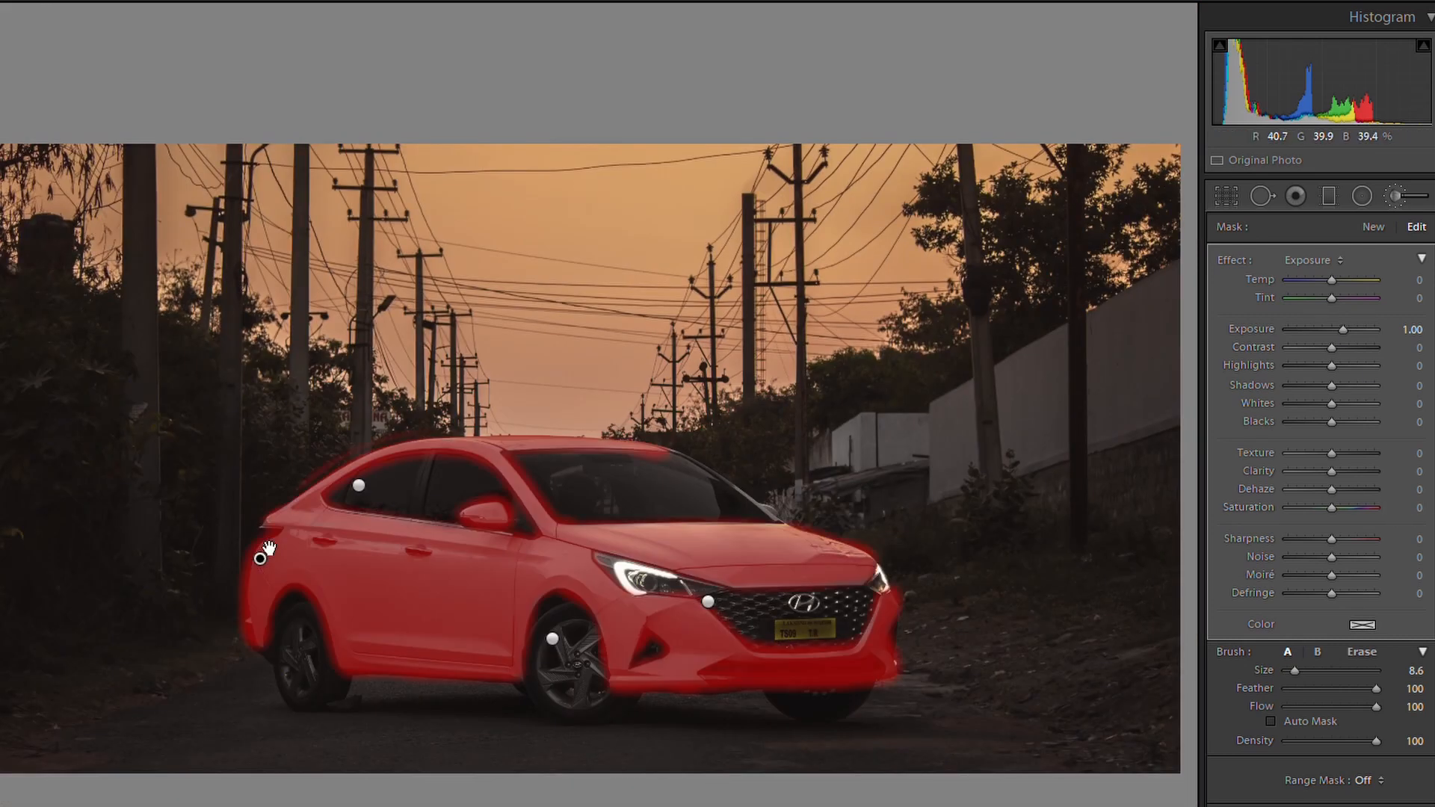
key(z)
drag(748, 314, 437, 377)
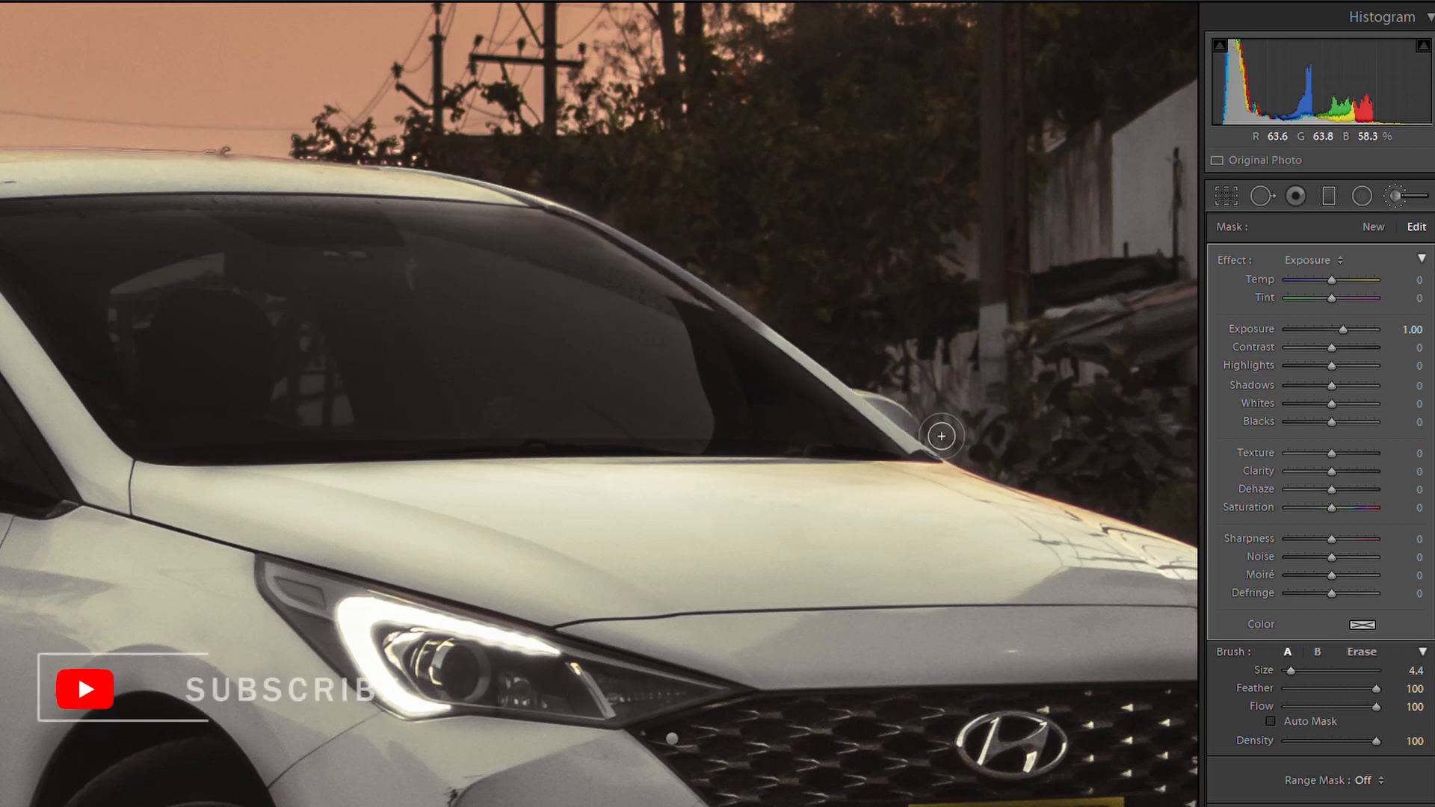
key(z)
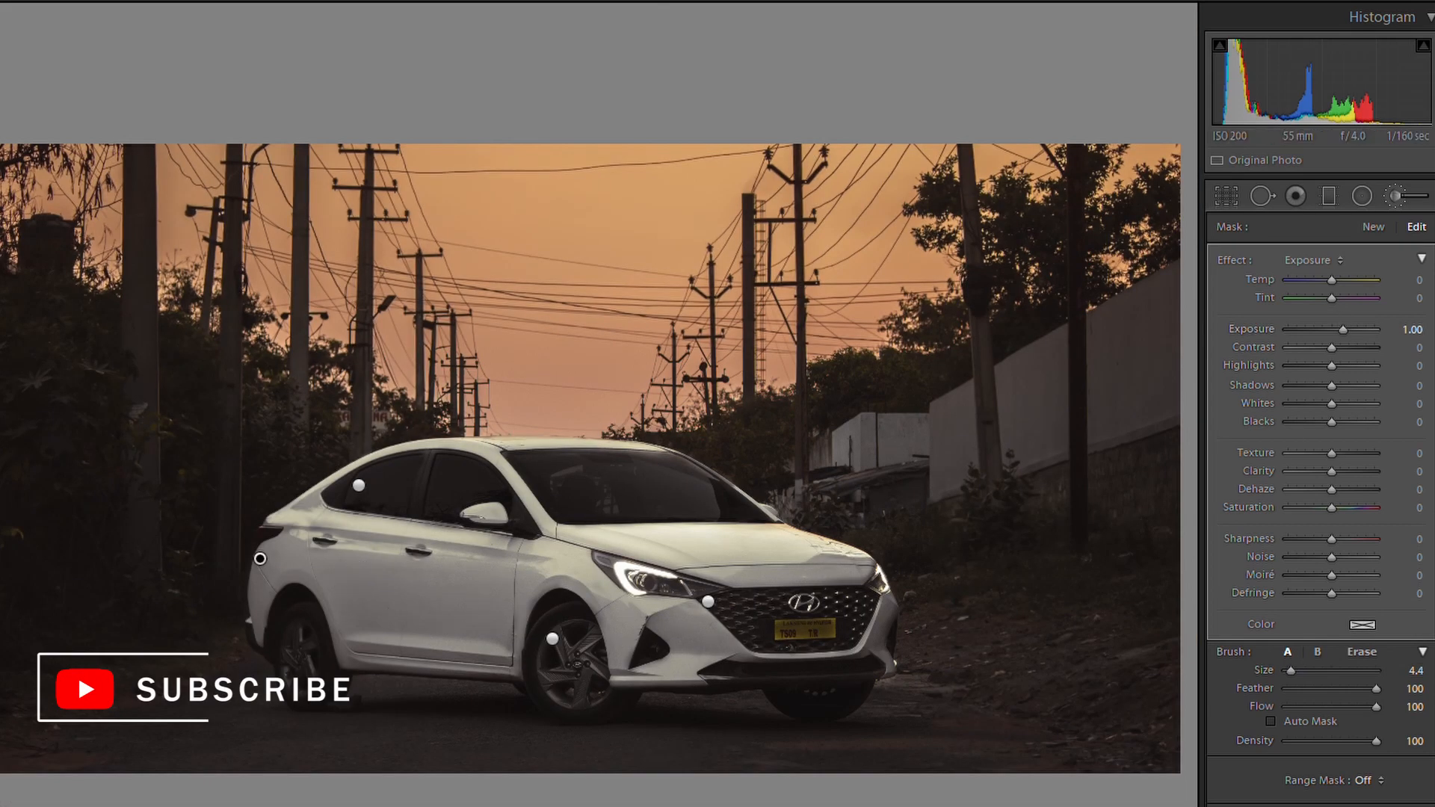
key(z)
drag(723, 548, 972, 236)
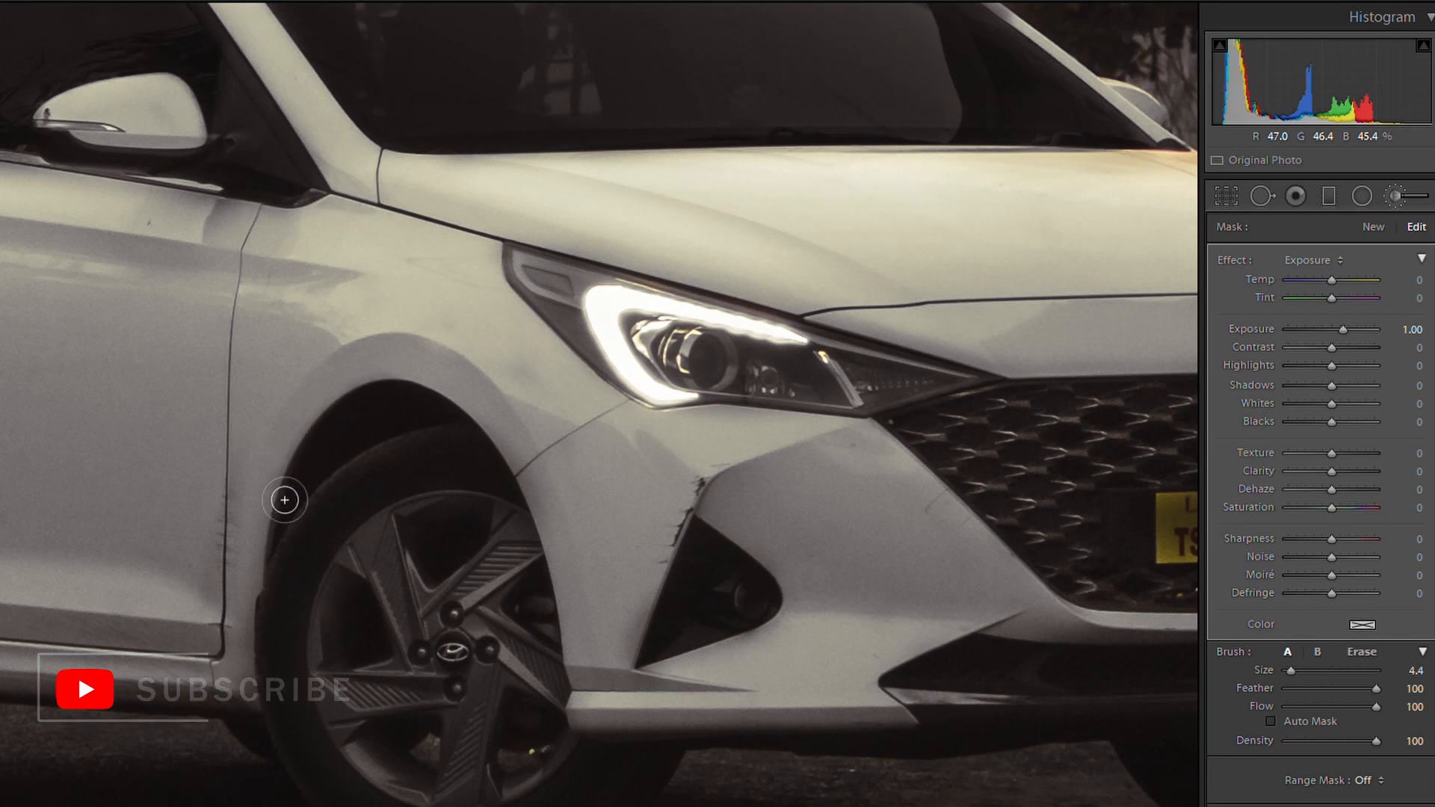
- Set the body mask's exposure to 0.61, texture to 4 and clarity to 13, and finish the brush adjustment
key(z)
drag(1343, 328, 1338, 311)
drag(1332, 470, 1334, 436)
drag(1340, 329, 1338, 312)
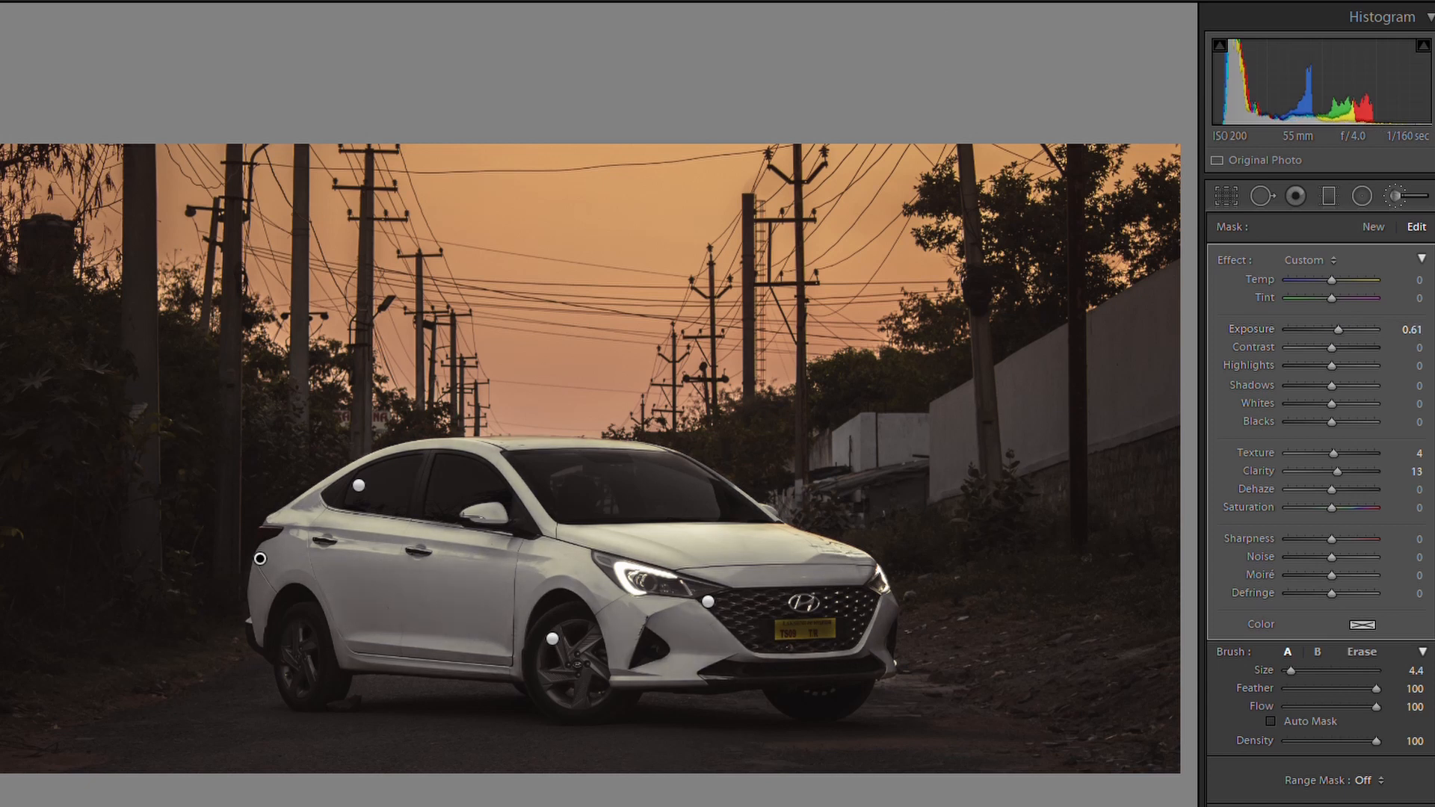
key(k)
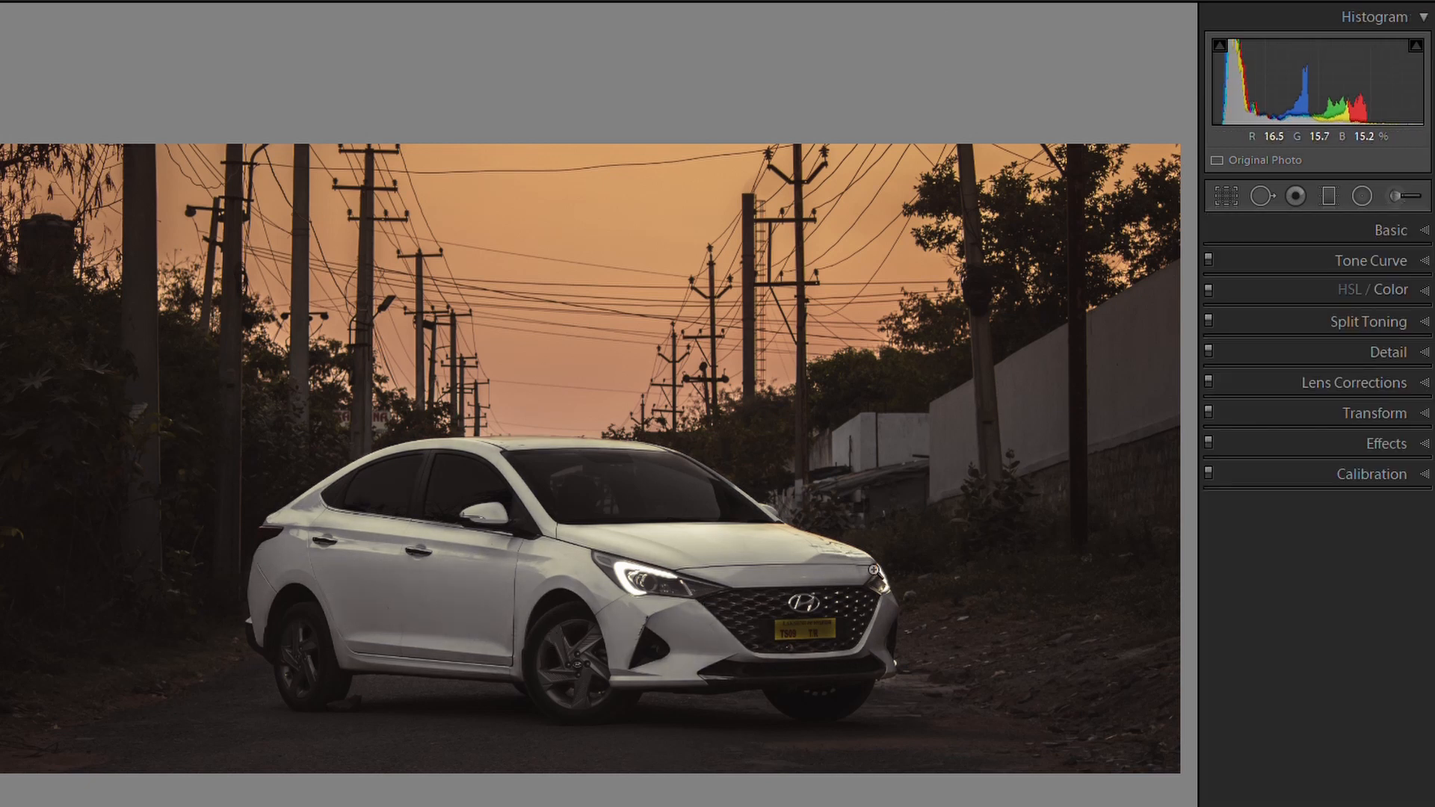
- Compare the edited photo with its original version several times
key(backslash)
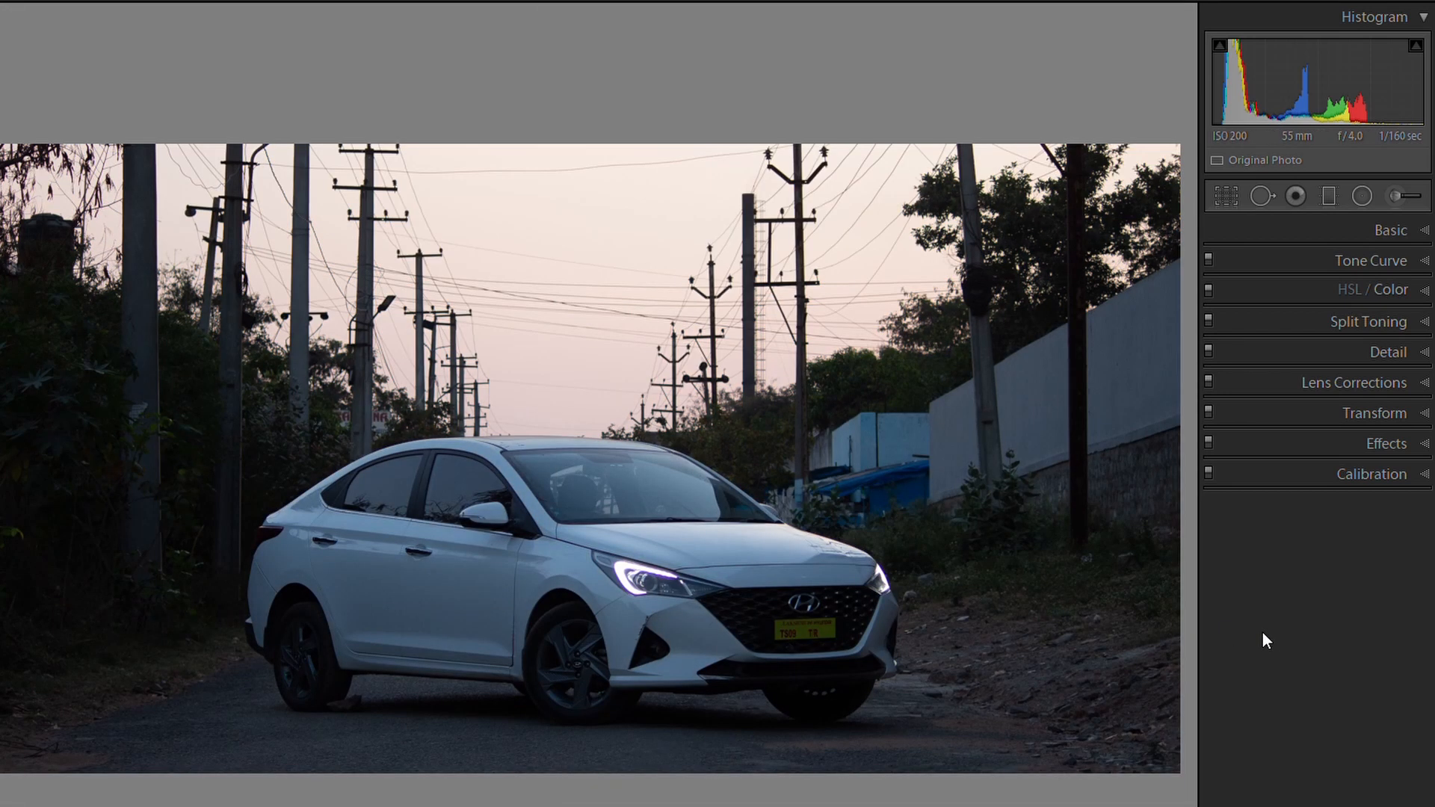
key(backslash)
key(backslash)
key(backslash)
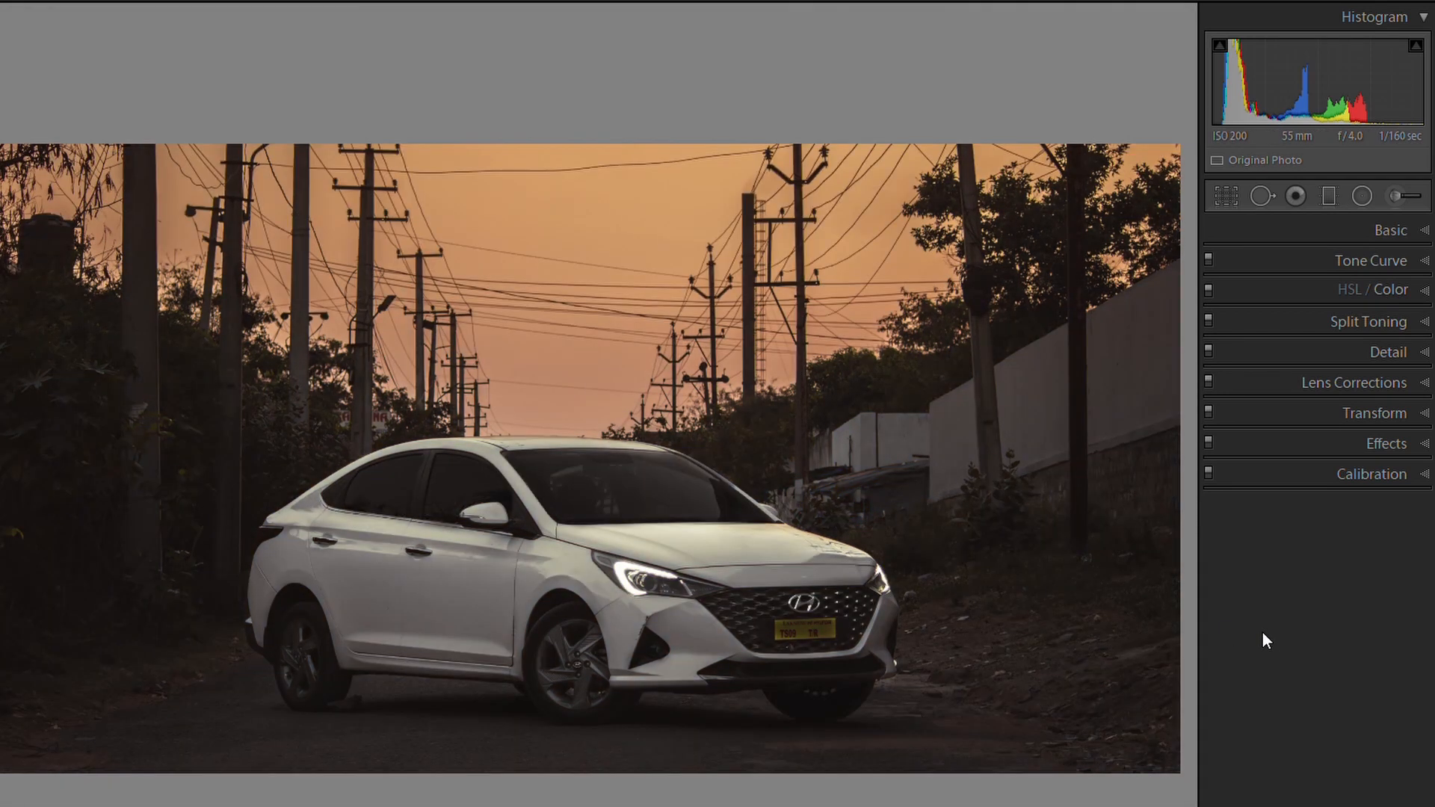
key(backslash)
key(backslash)
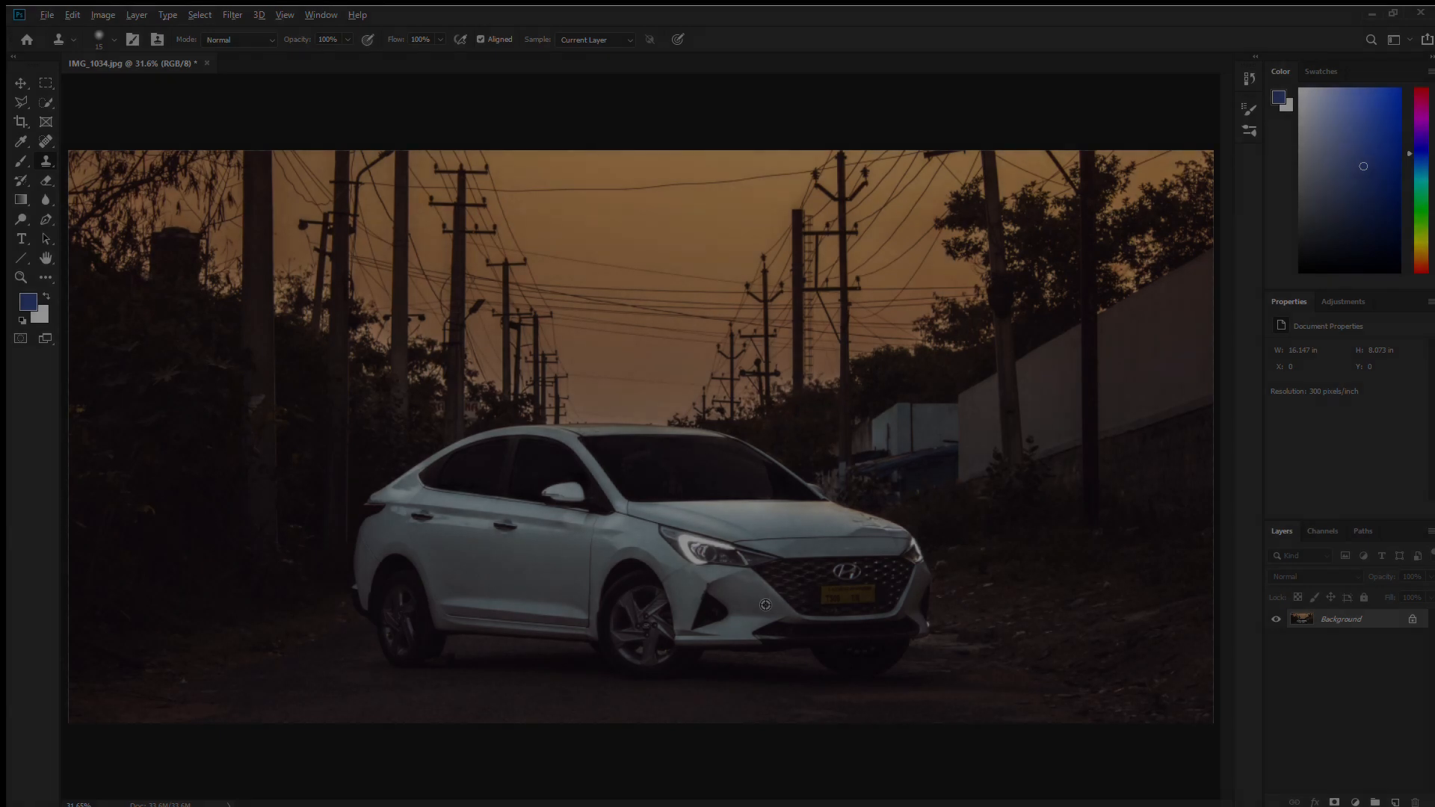
- In Photoshop, zoom in on the cracked bumper edge above the fog light and add an empty layer over the photo
scroll(765, 605, up, 18)
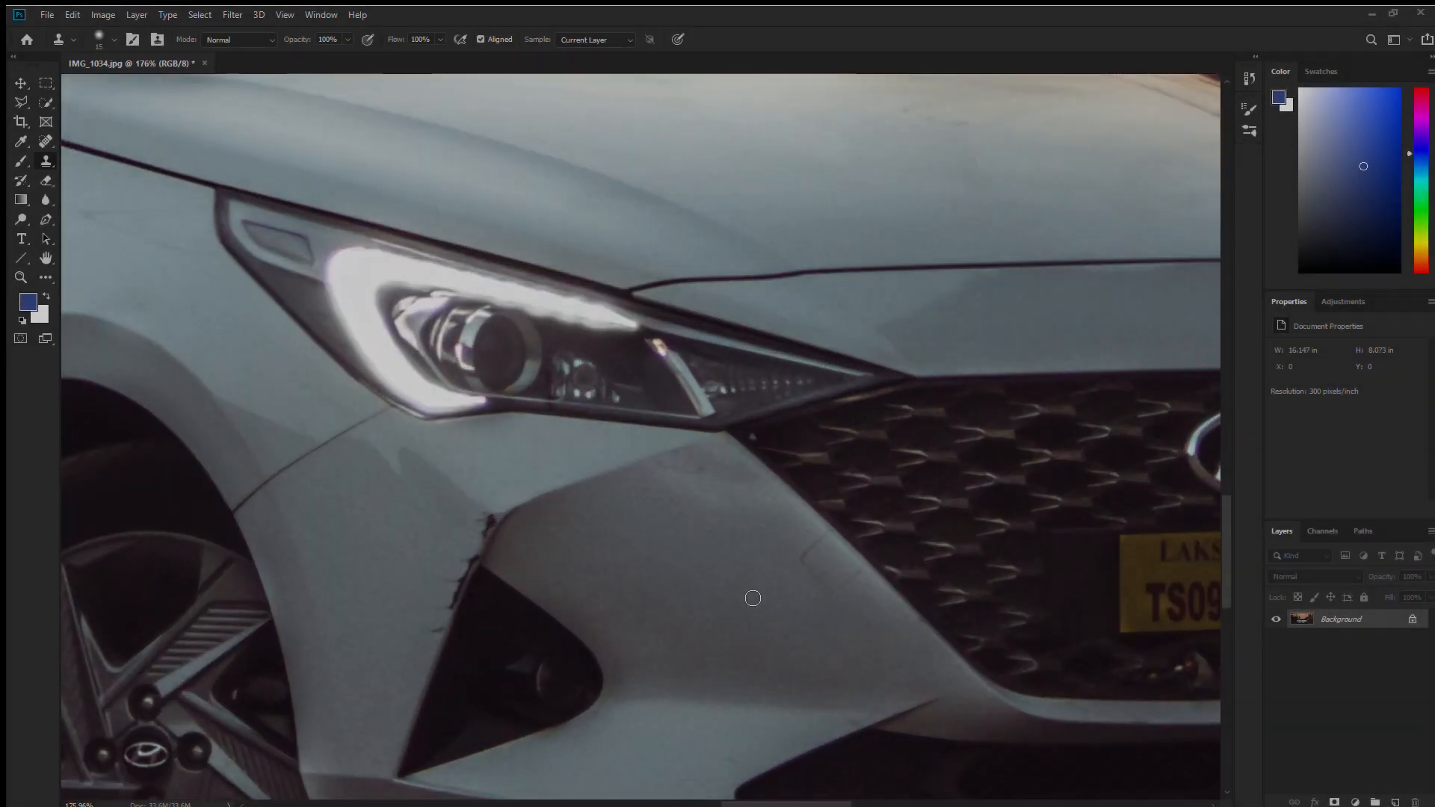
drag(705, 538, 806, 390)
scroll(651, 413, up, 5)
drag(656, 426, 796, 401)
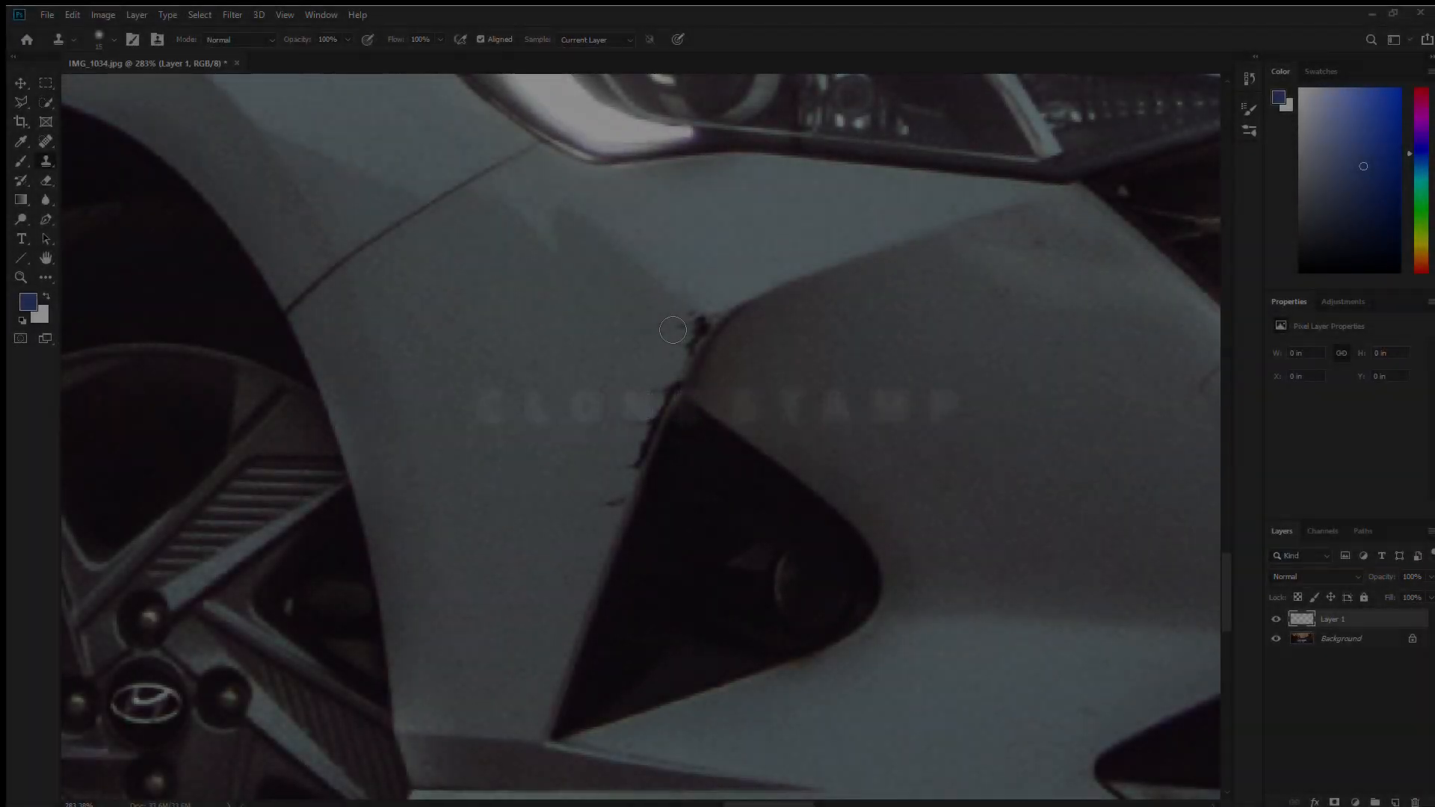
- Clone-stamp the cracks along the bumper edge onto the empty layer, sampling clean paint from the Background layer
click(1338, 639)
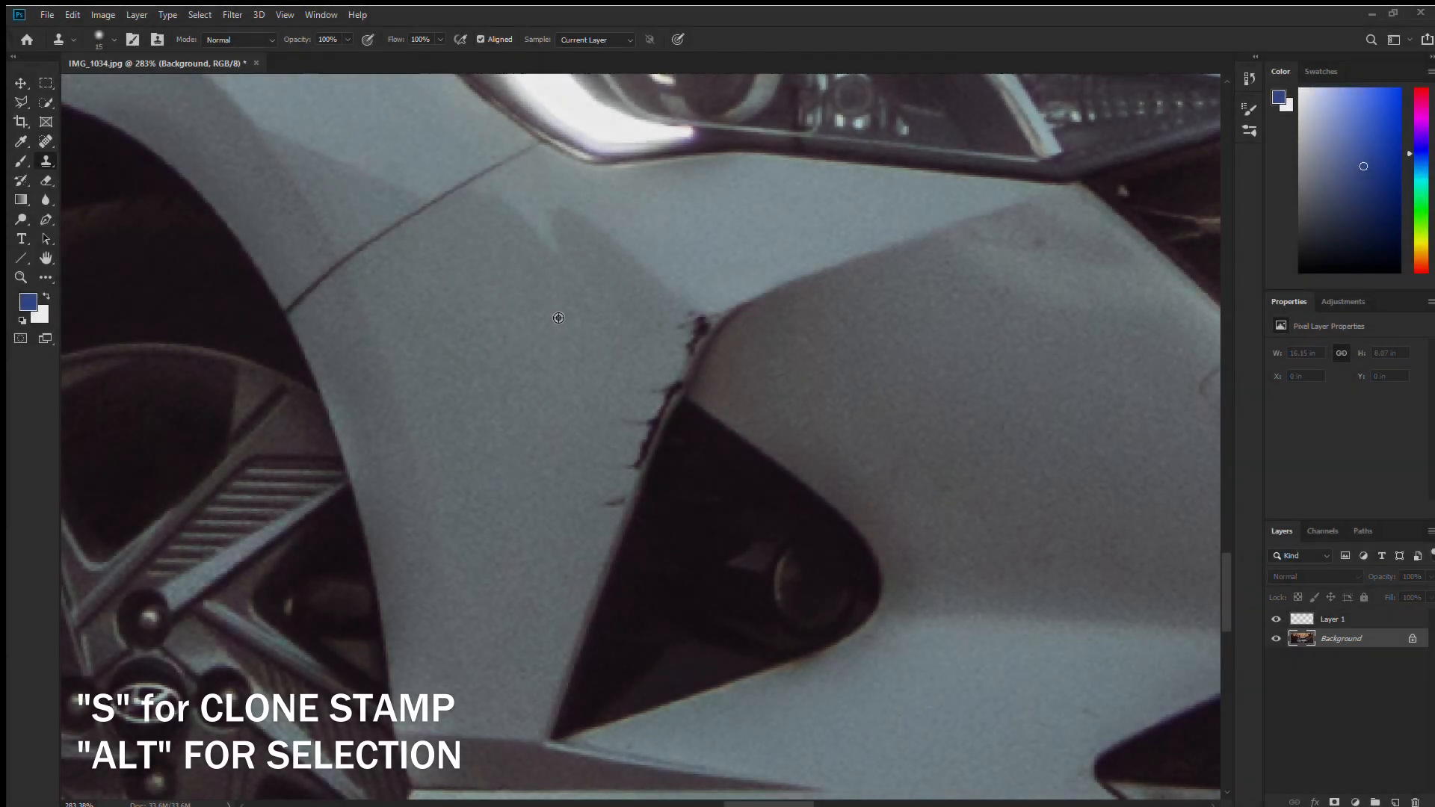
click(1344, 620)
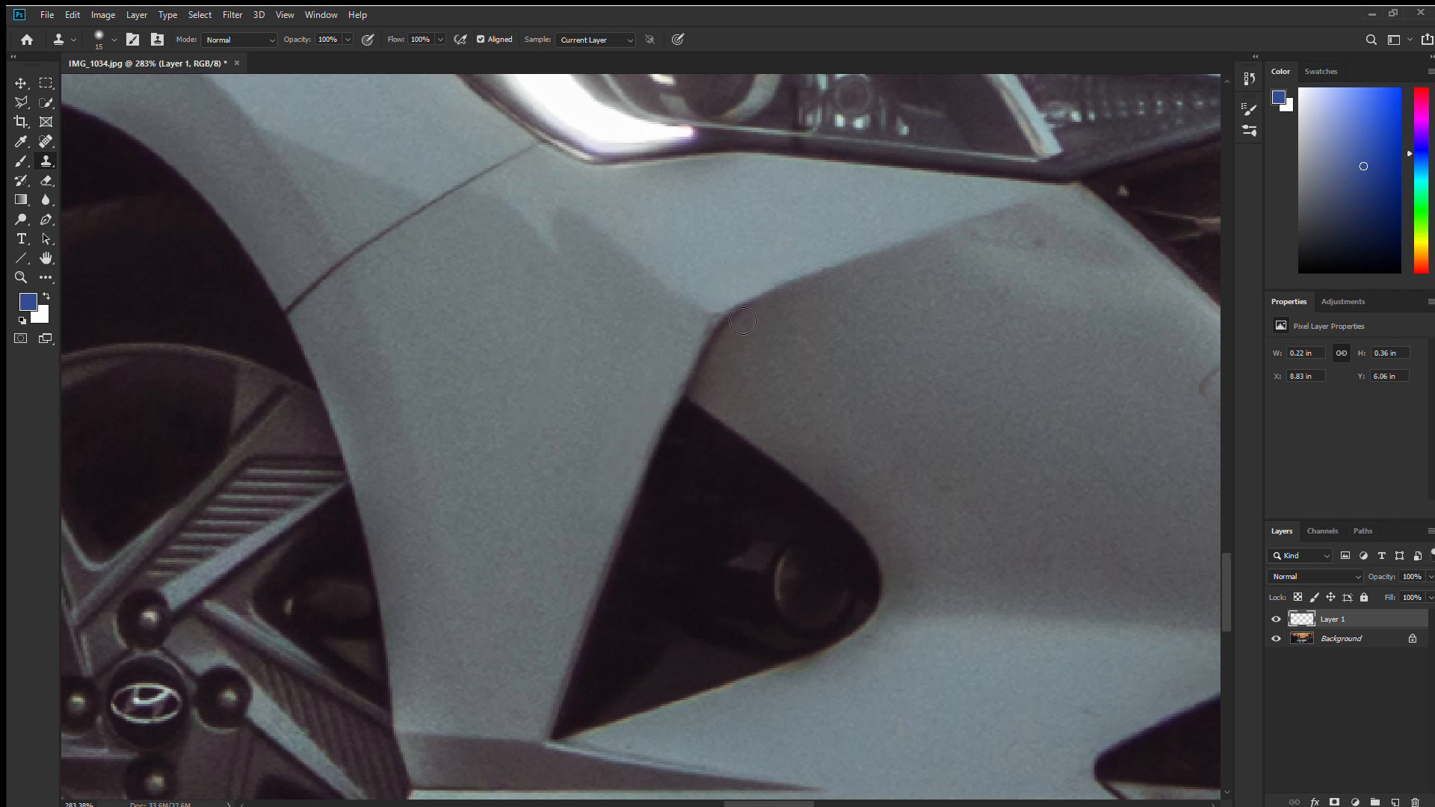
click(1322, 641)
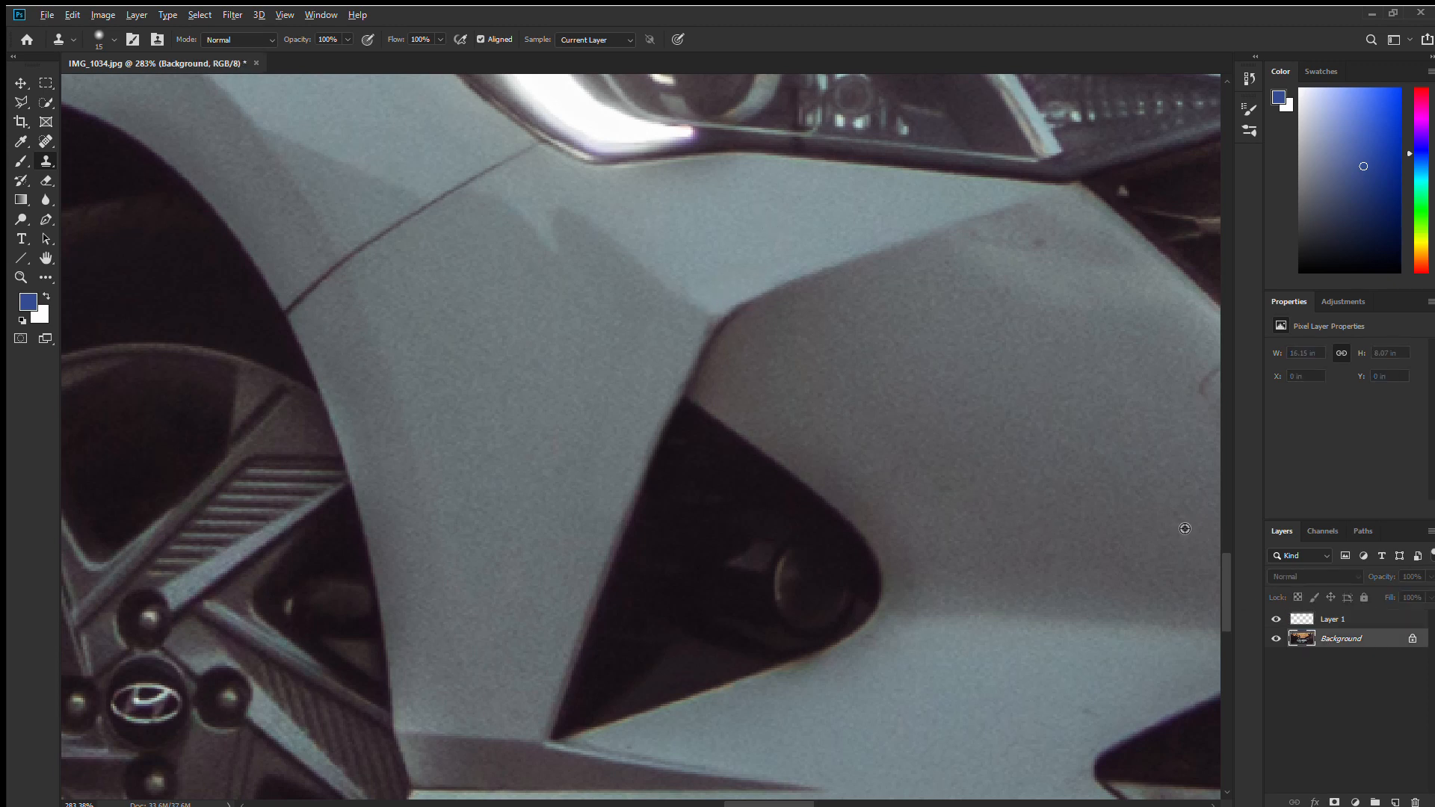
click(1314, 621)
click(1331, 641)
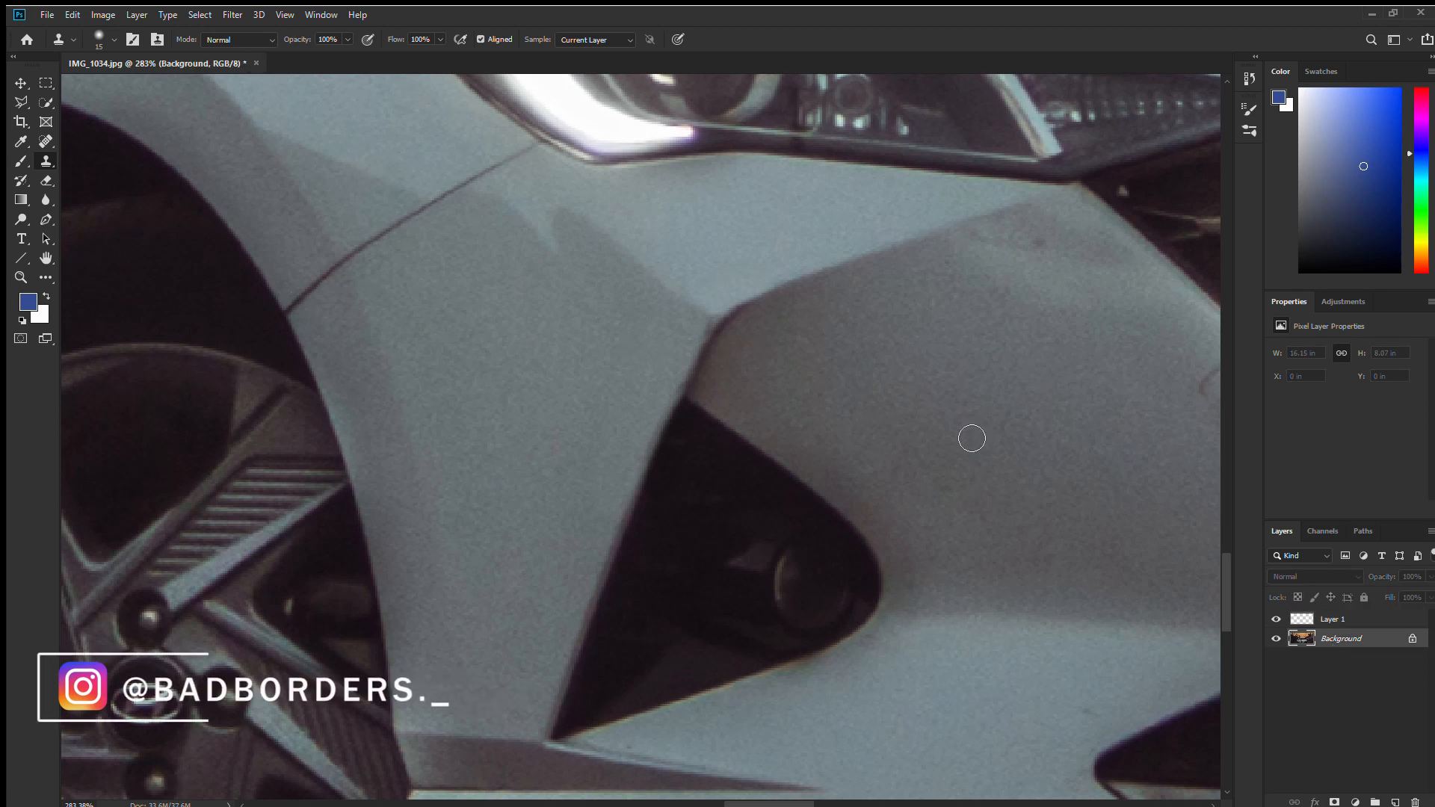
- Clone-stamp the marks on the bumper just below the headlight's inner corner, sampling clean paint nearby
scroll(841, 426, down, 5)
scroll(926, 400, up, 4)
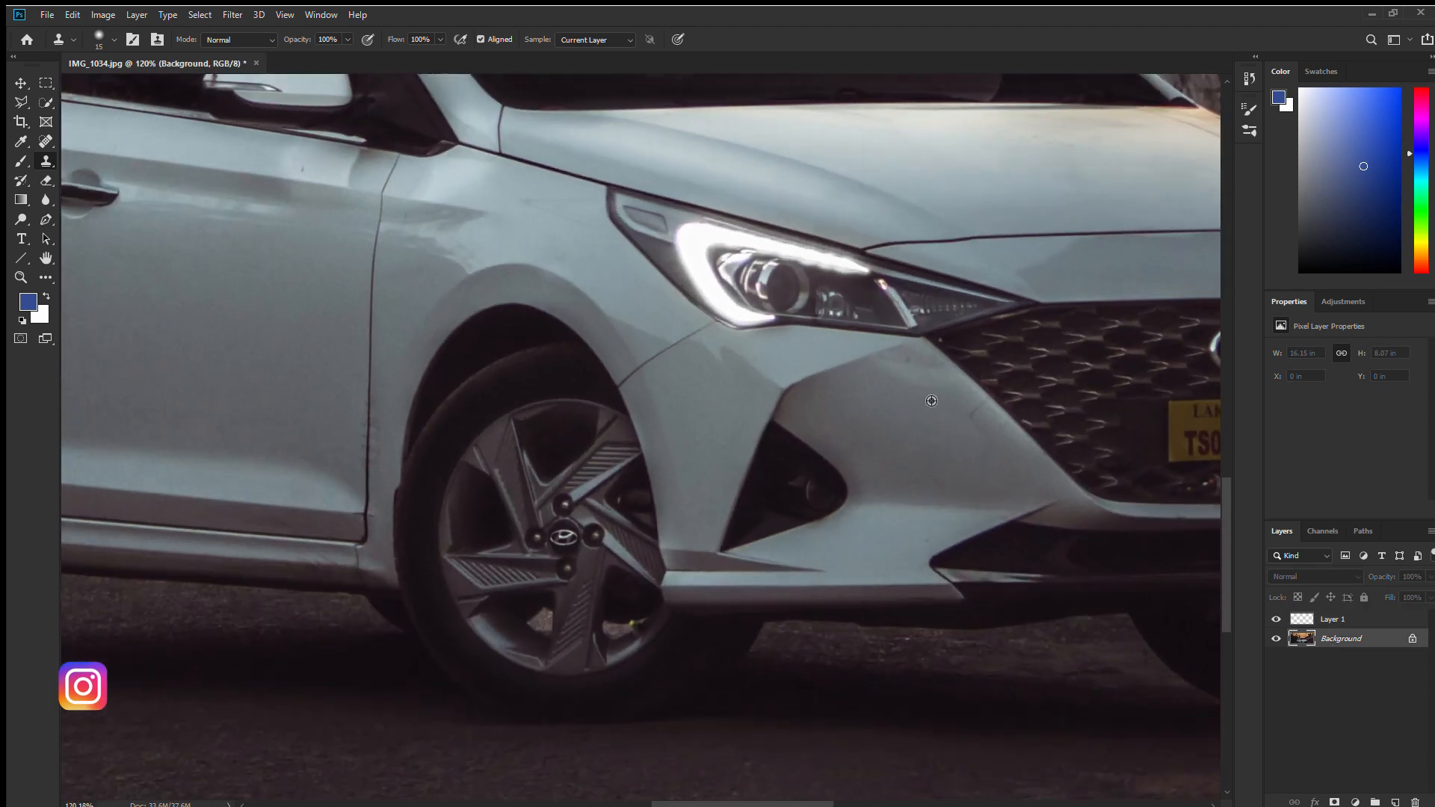
scroll(932, 401, up, 1)
drag(948, 406, 883, 454)
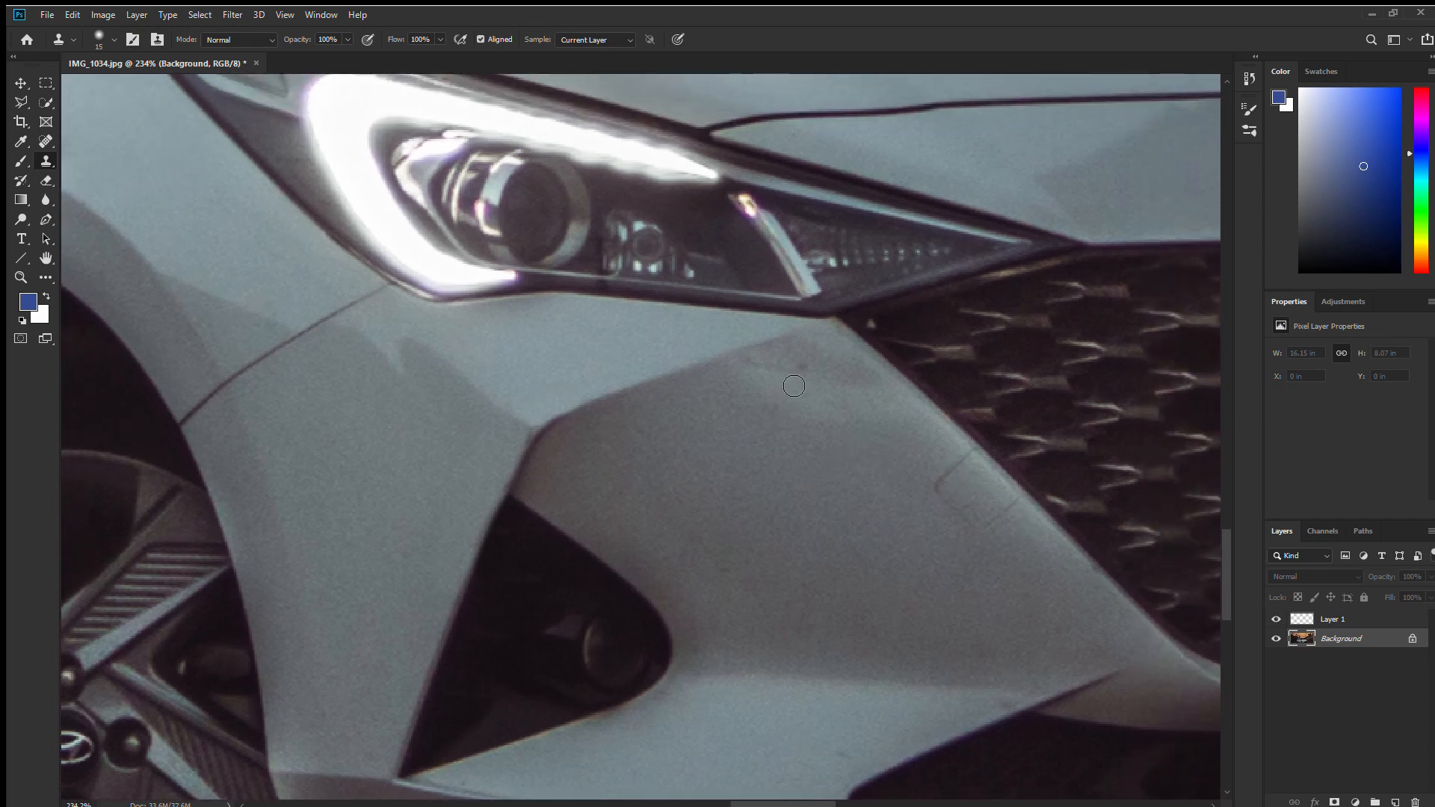
alt+click(860, 442)
drag(758, 365, 803, 366)
key(ctrl+0)
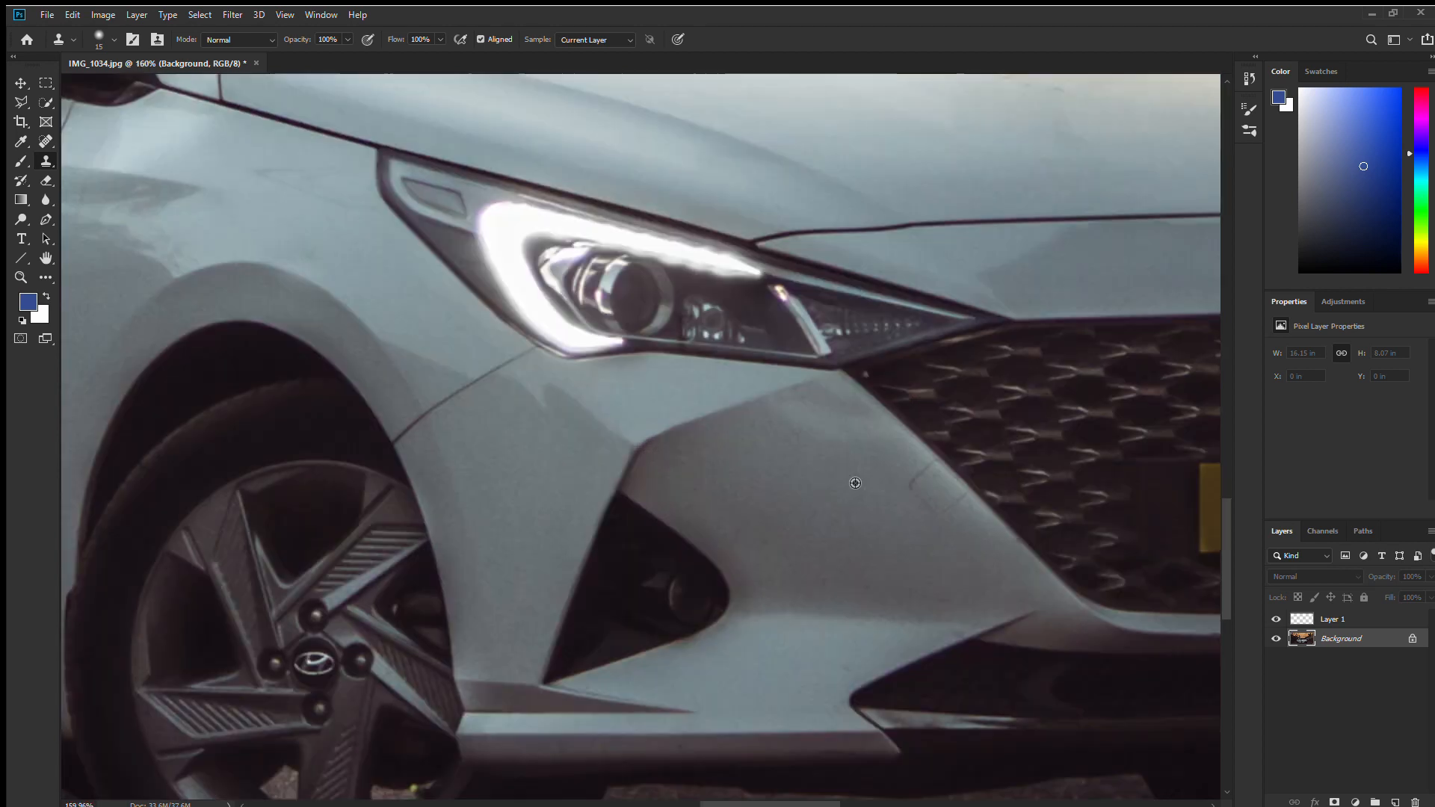
scroll(855, 484, down, 2)
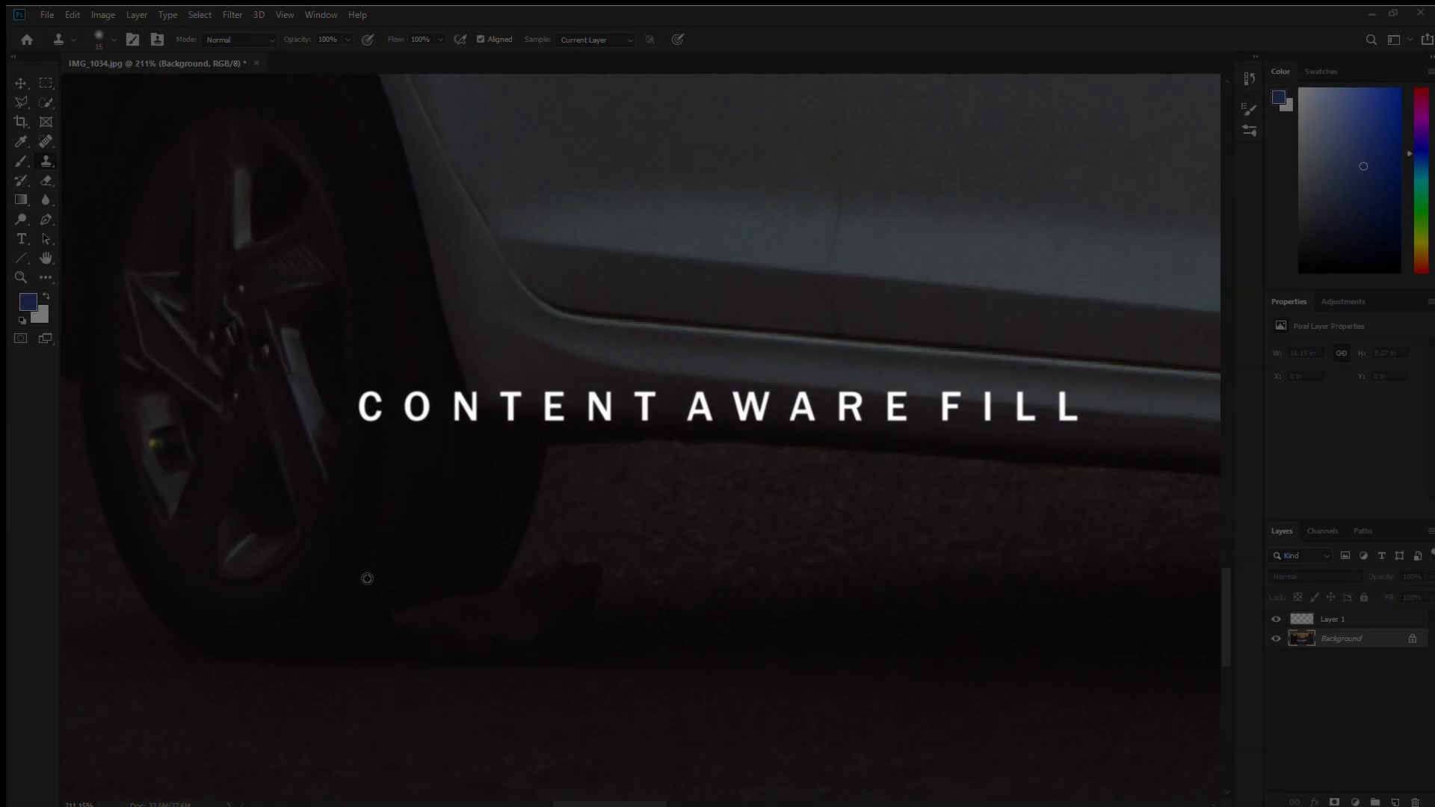
- Outline the stone behind the rear tyre with a closed polygonal lasso selection
scroll(369, 581, up, 3)
drag(554, 551, 648, 420)
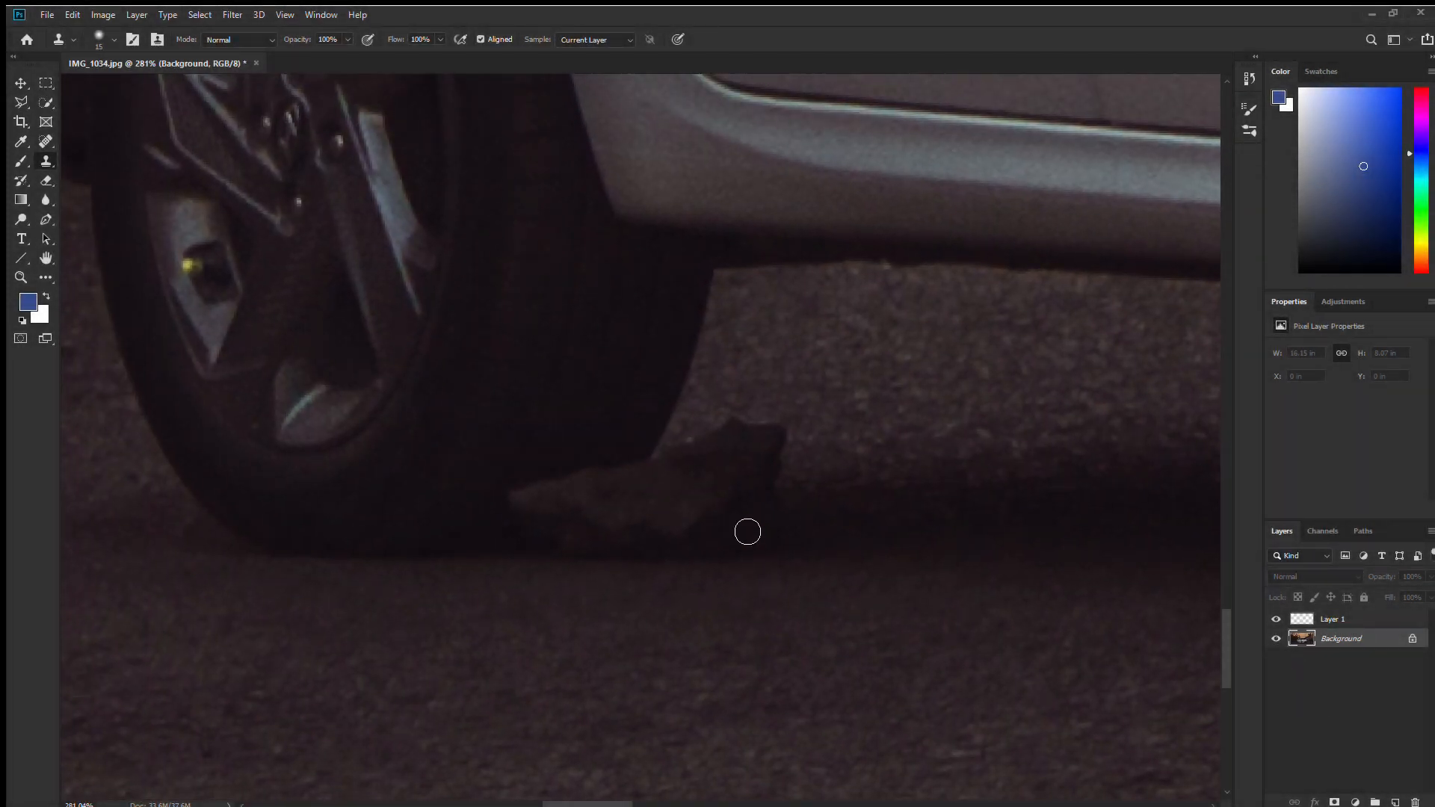
key(l)
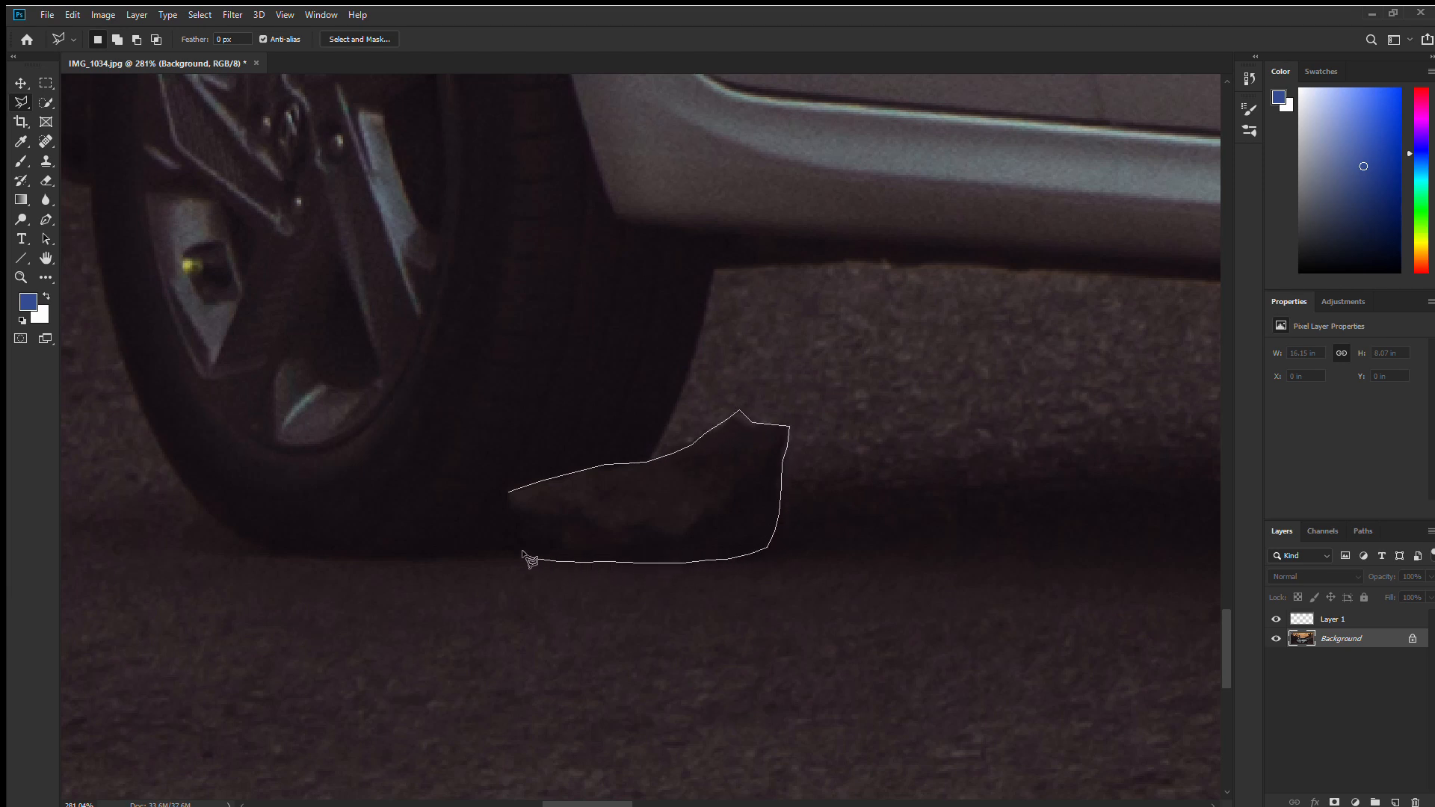
click(504, 490)
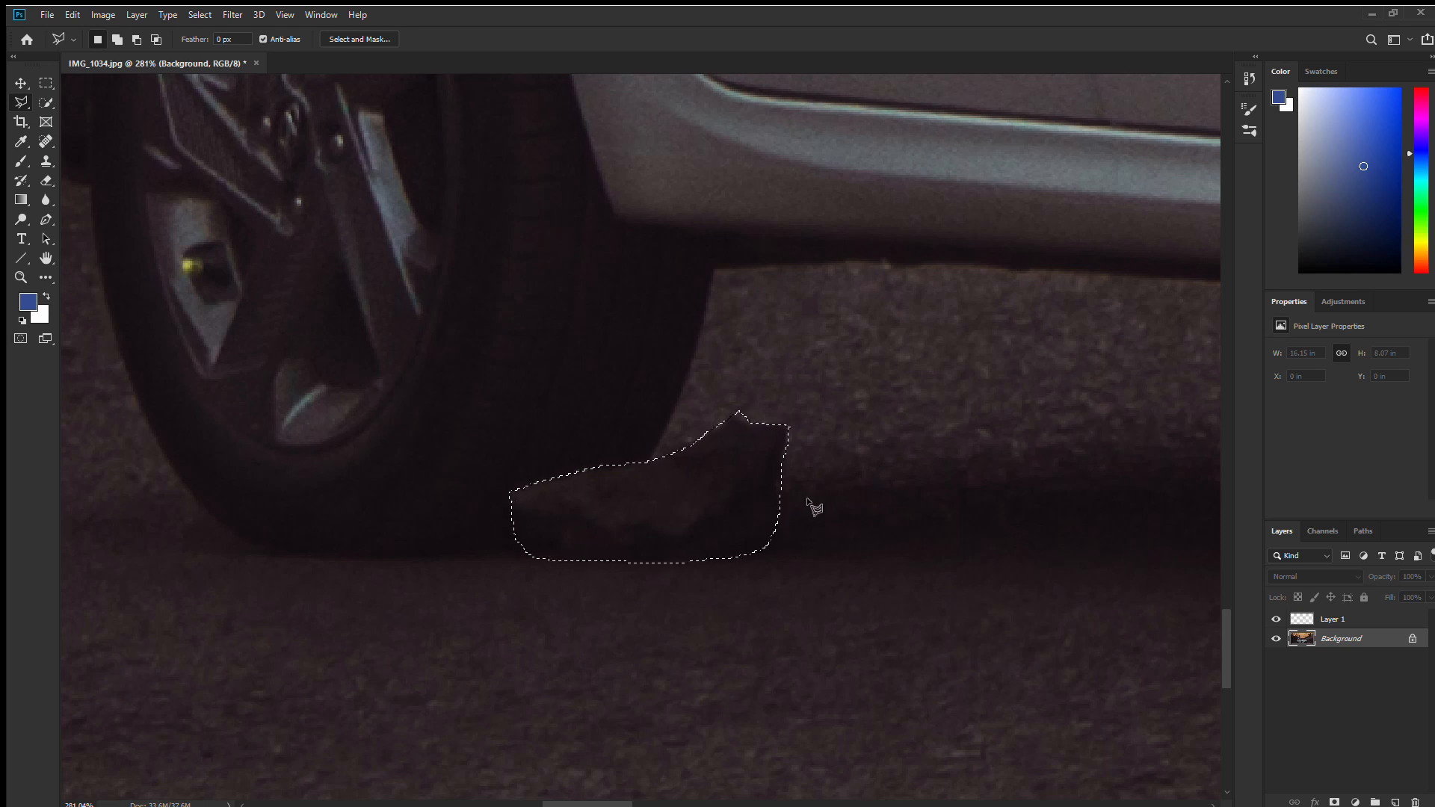
- Remove the selected stone with Content-Aware Fill output to a new layer, and inspect the patched ground and whole photo
scroll(859, 513, down, 5)
scroll(1024, 545, down, 4)
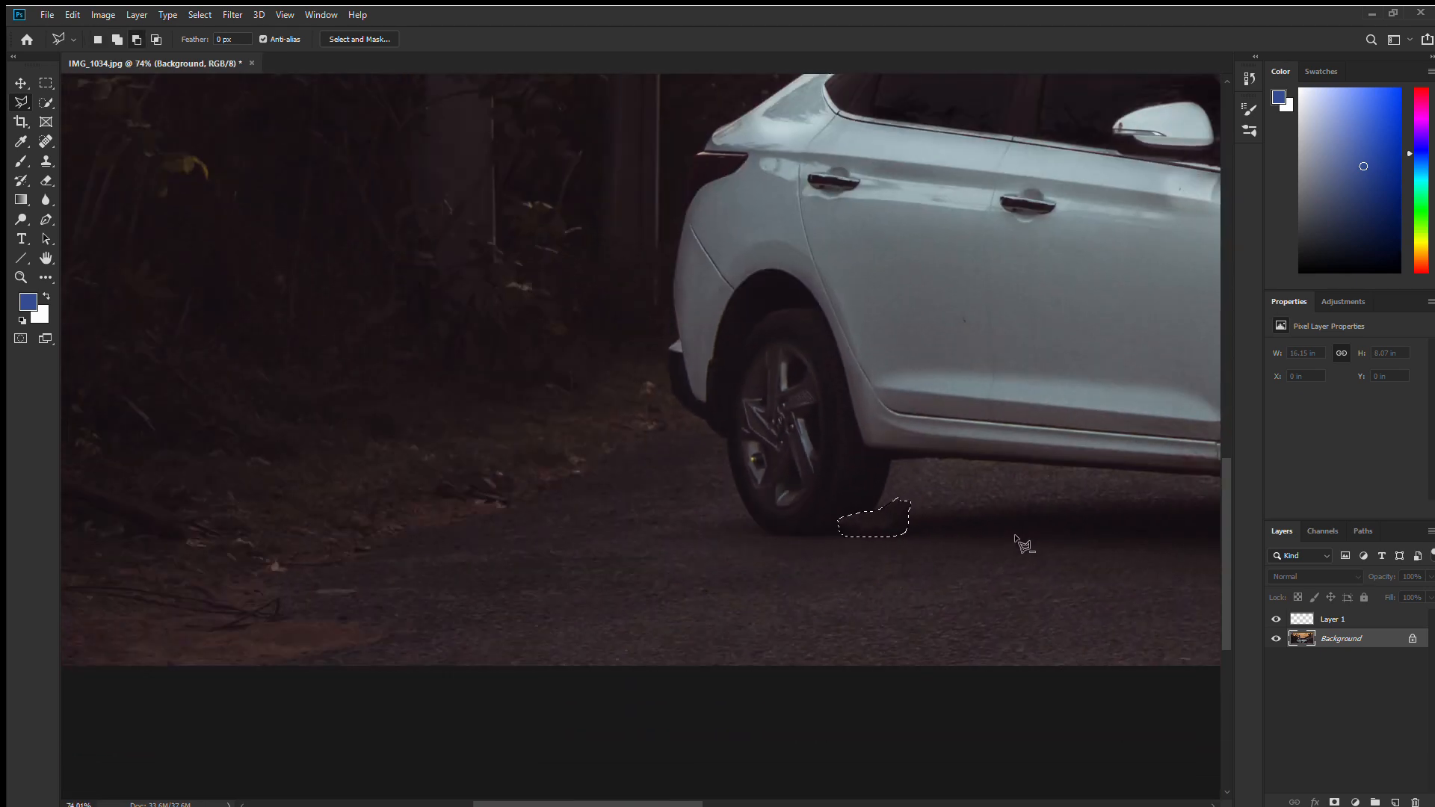
drag(999, 480, 740, 568)
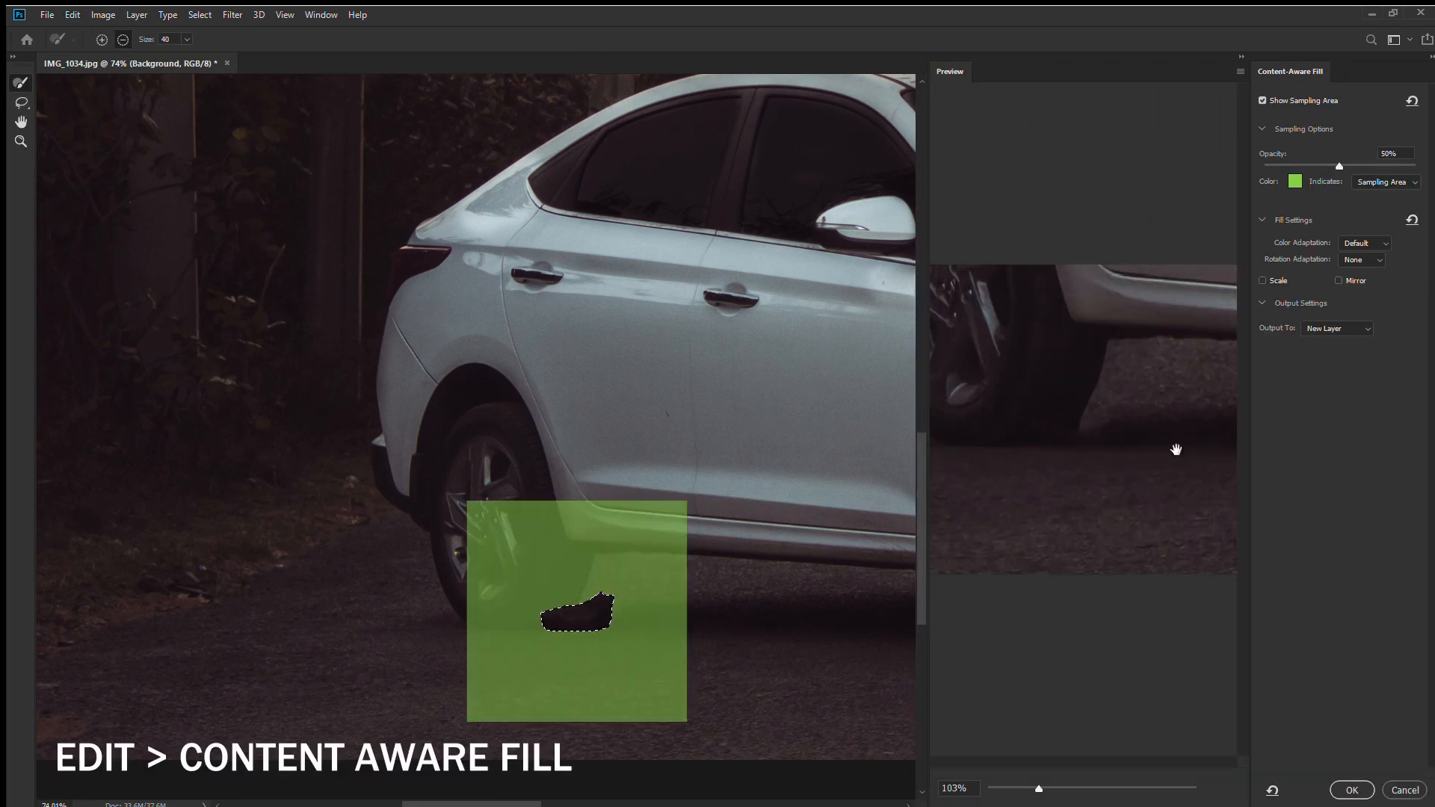
click(1353, 791)
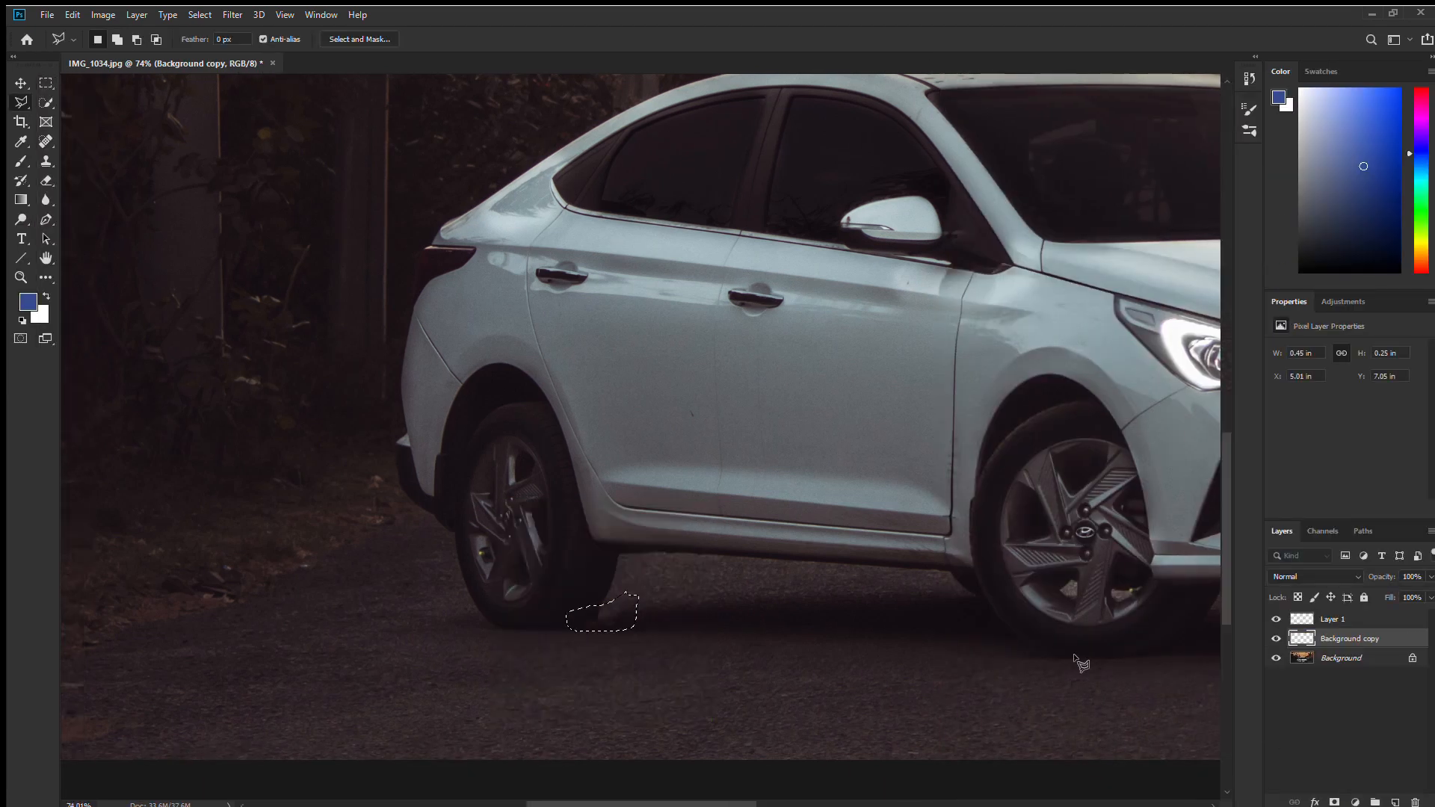
scroll(609, 618, up, 5)
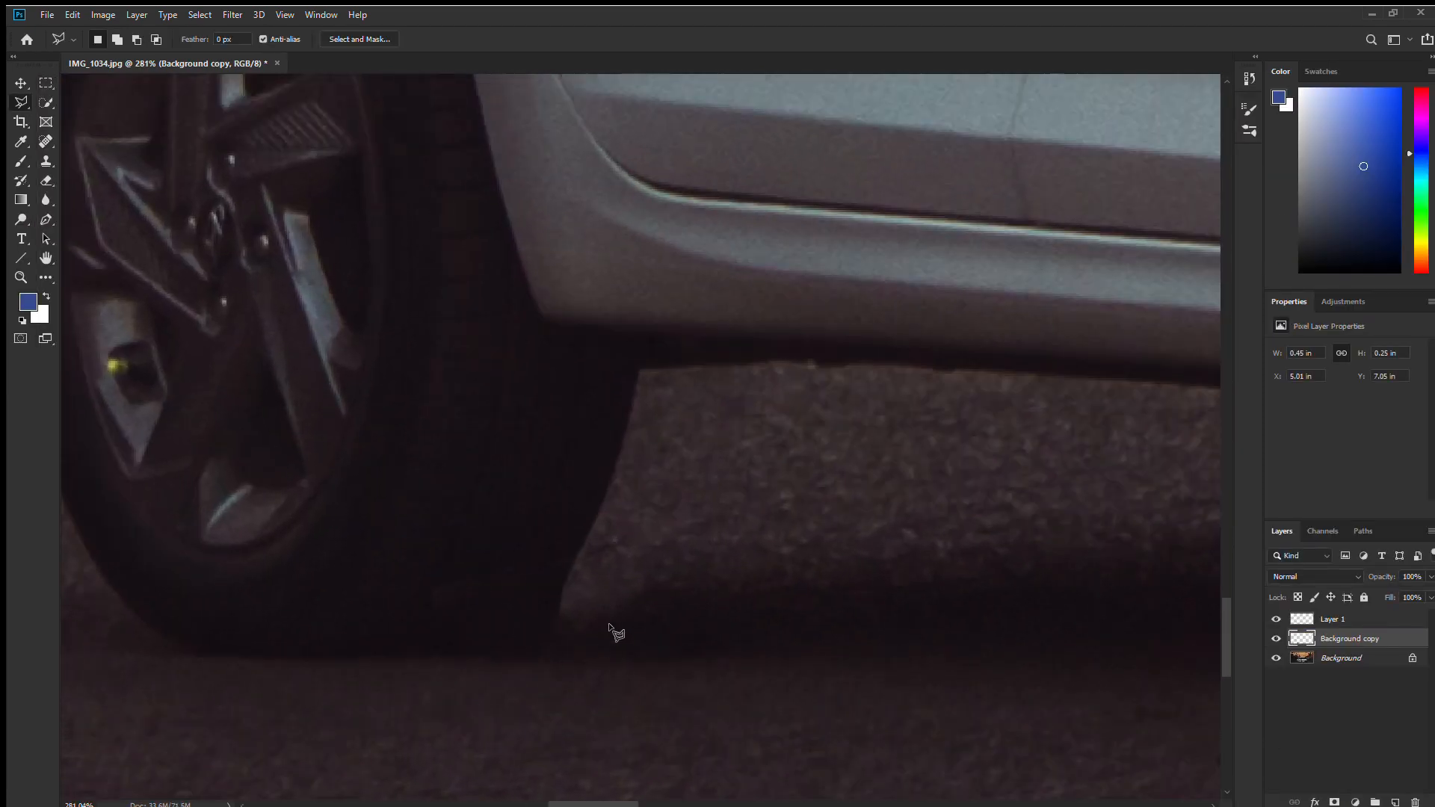
scroll(609, 632, down, 8)
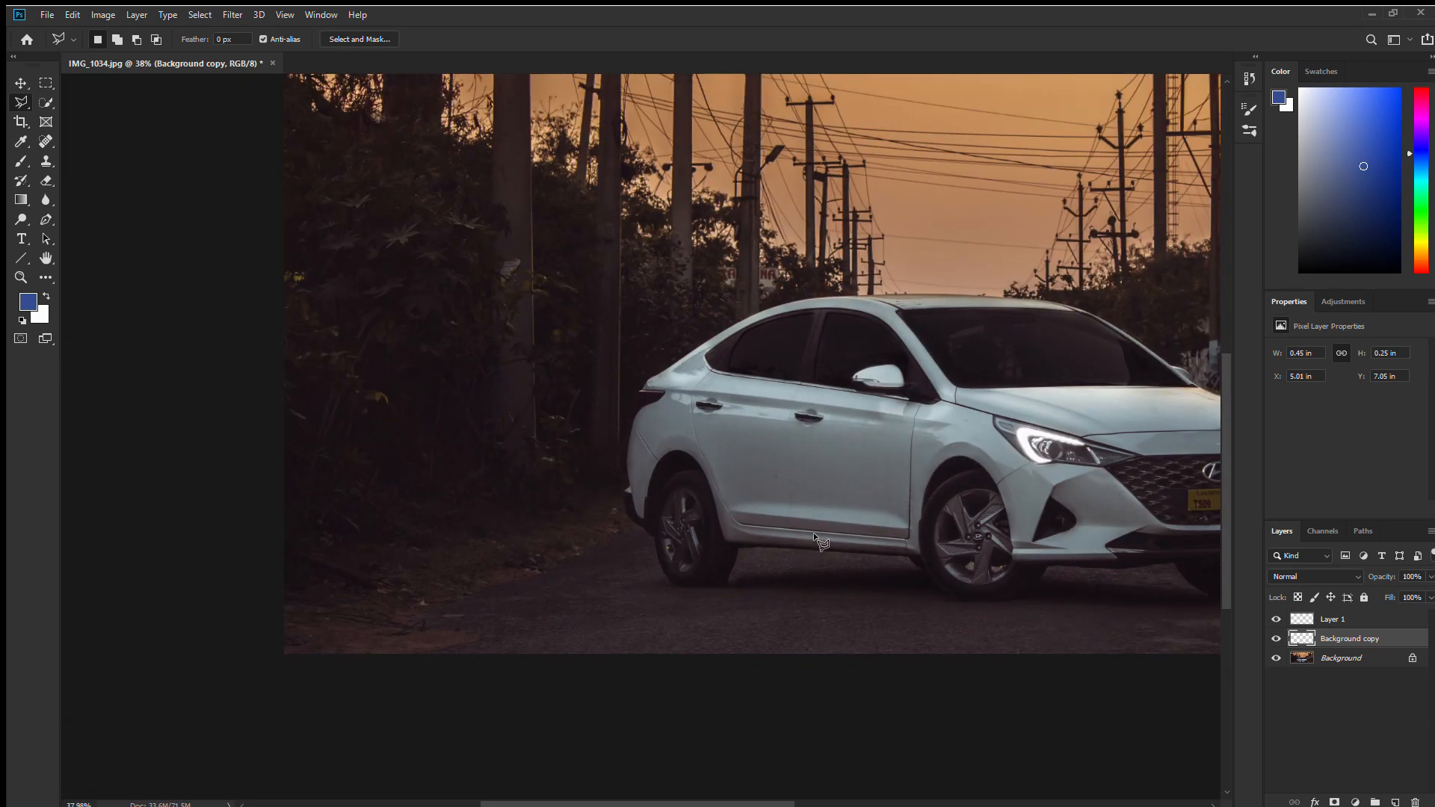
scroll(813, 532, down, 1)
scroll(503, 587, up, 1)
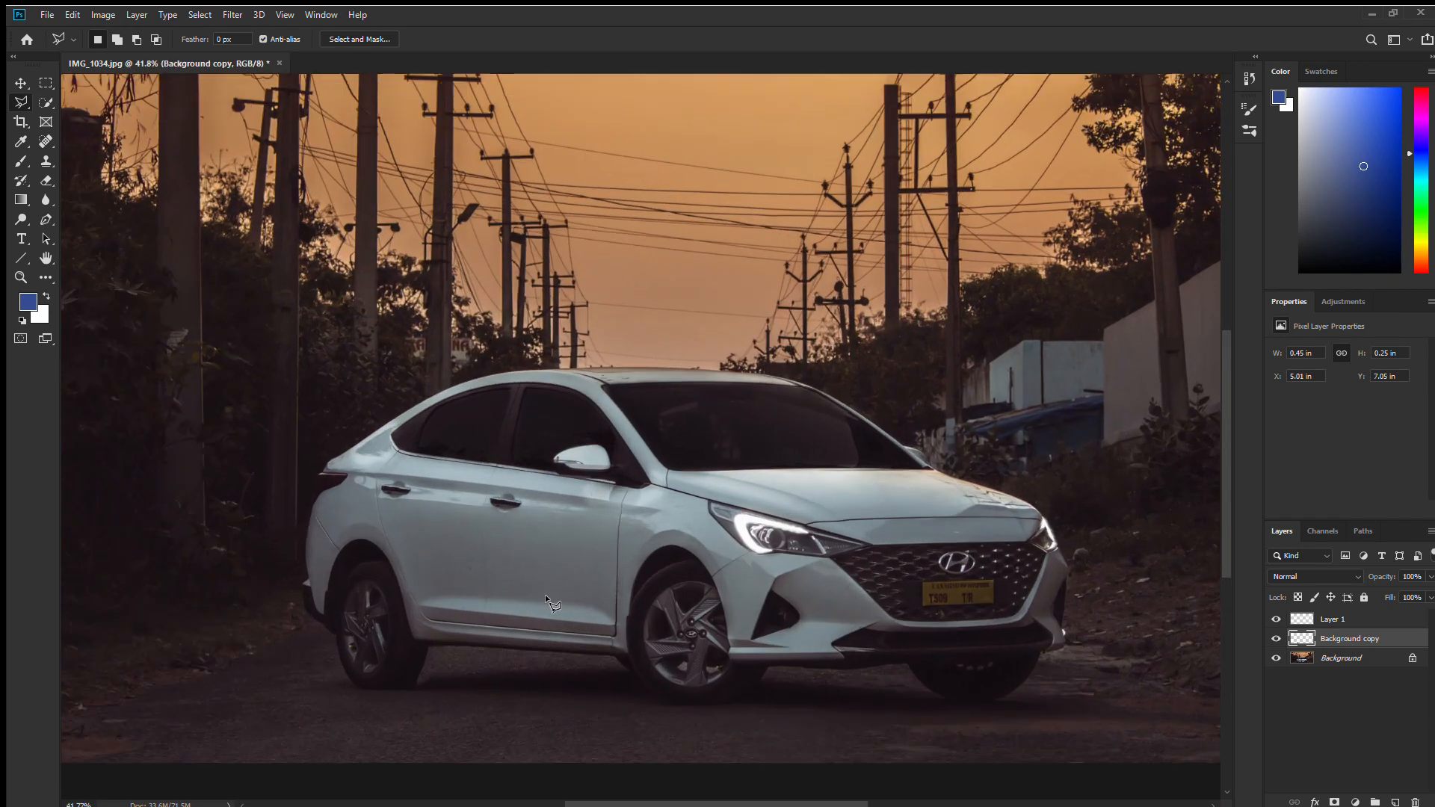
- Add an empty layer directly above the Background layer
click(1351, 660)
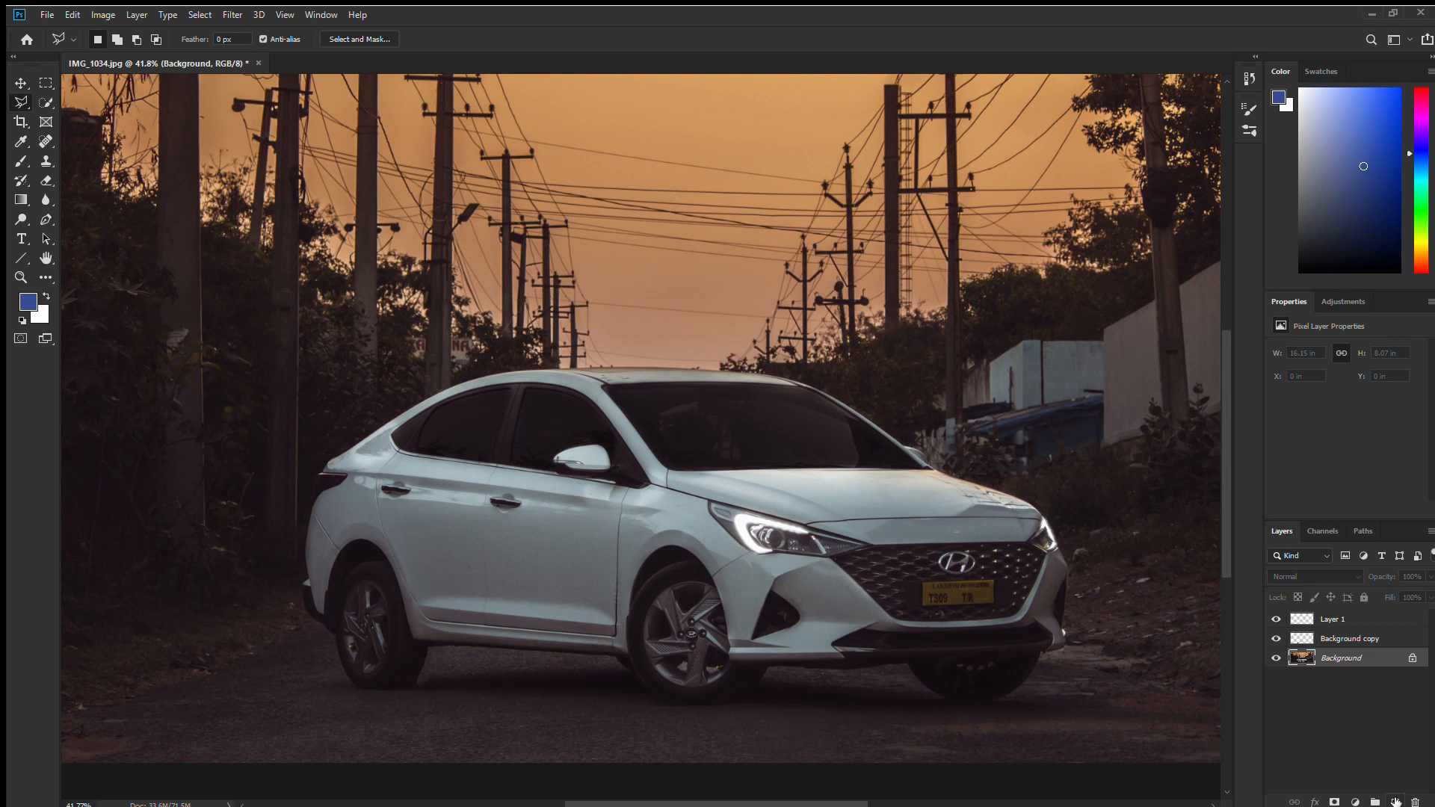
click(1394, 802)
drag(1082, 602, 666, 576)
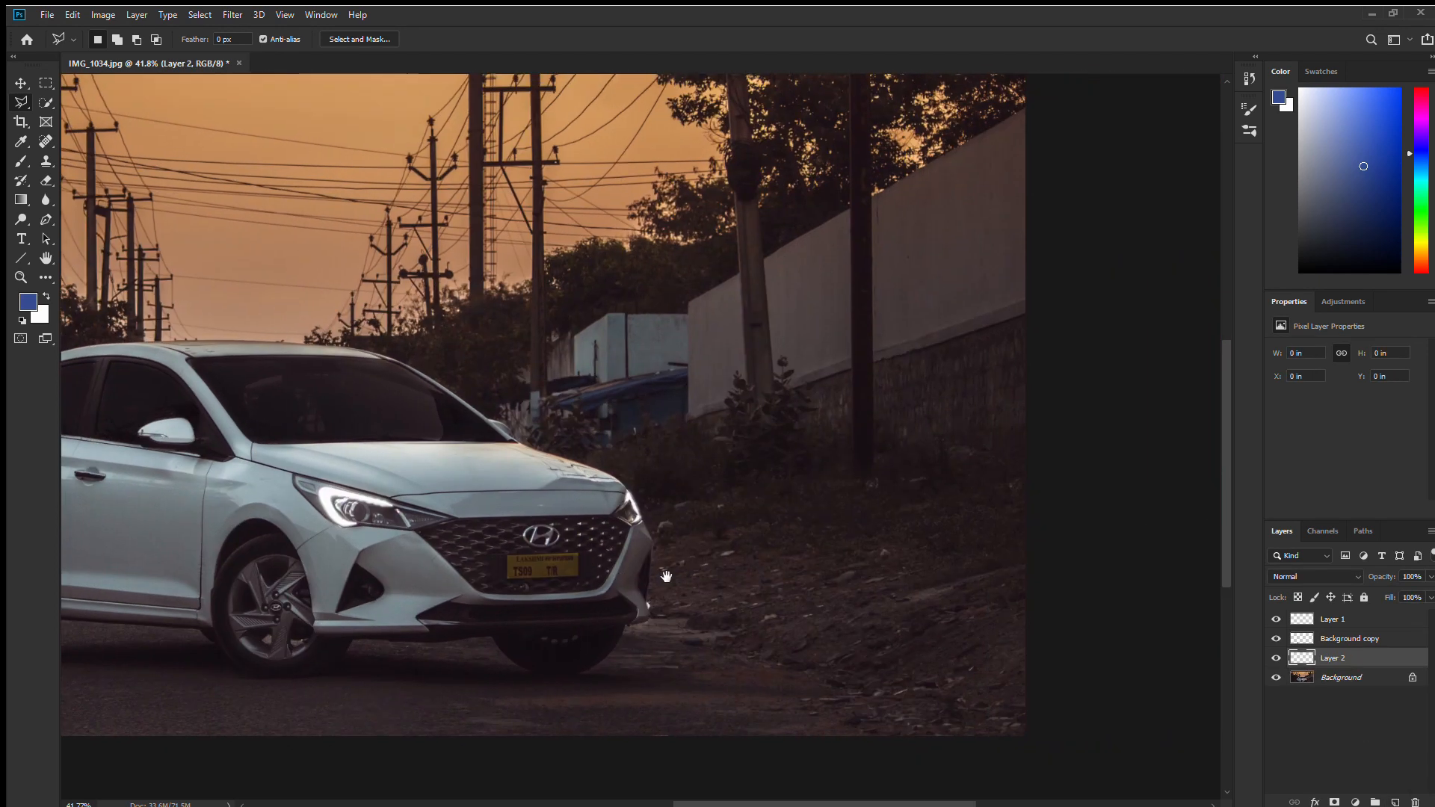
scroll(801, 620, up, 5)
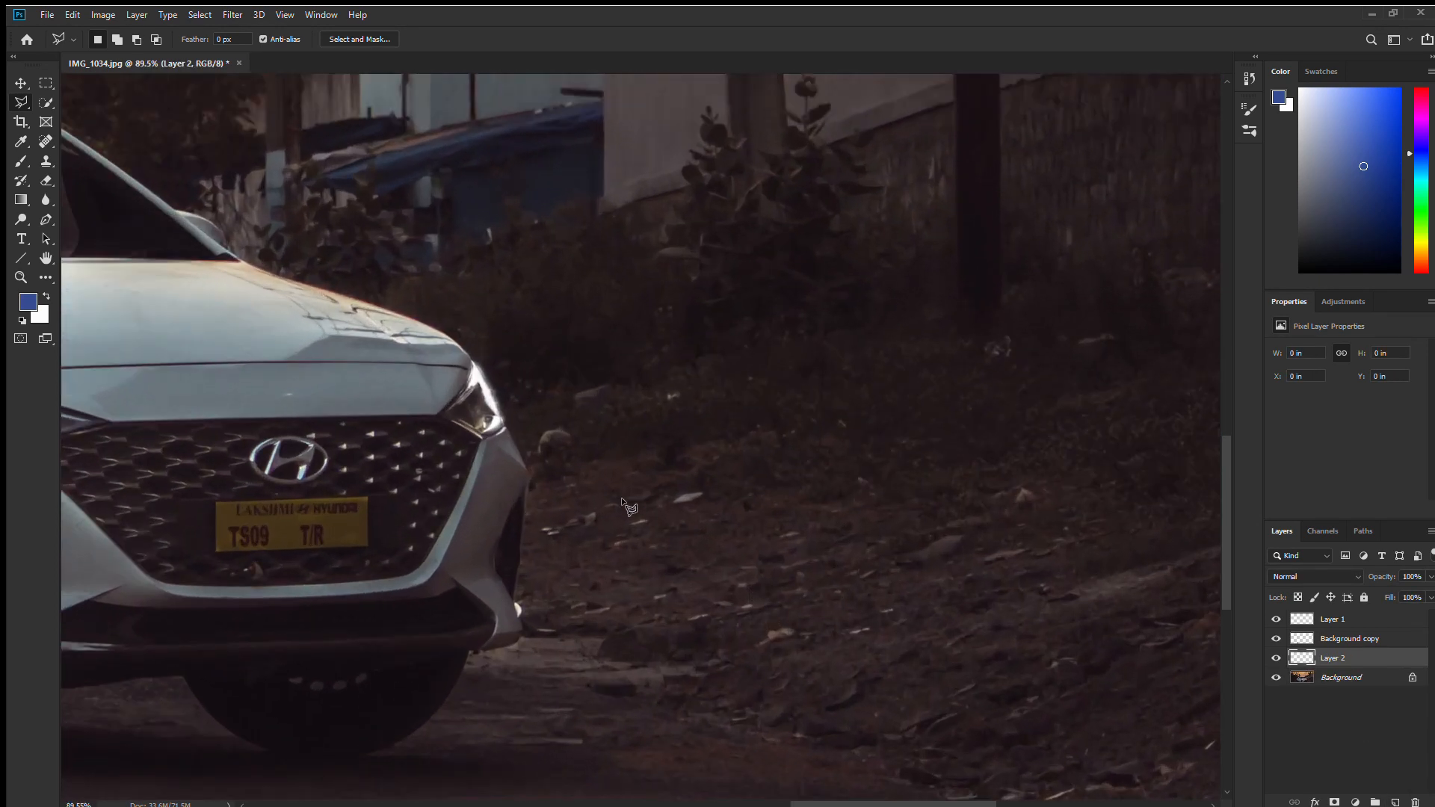
scroll(554, 524, up, 3)
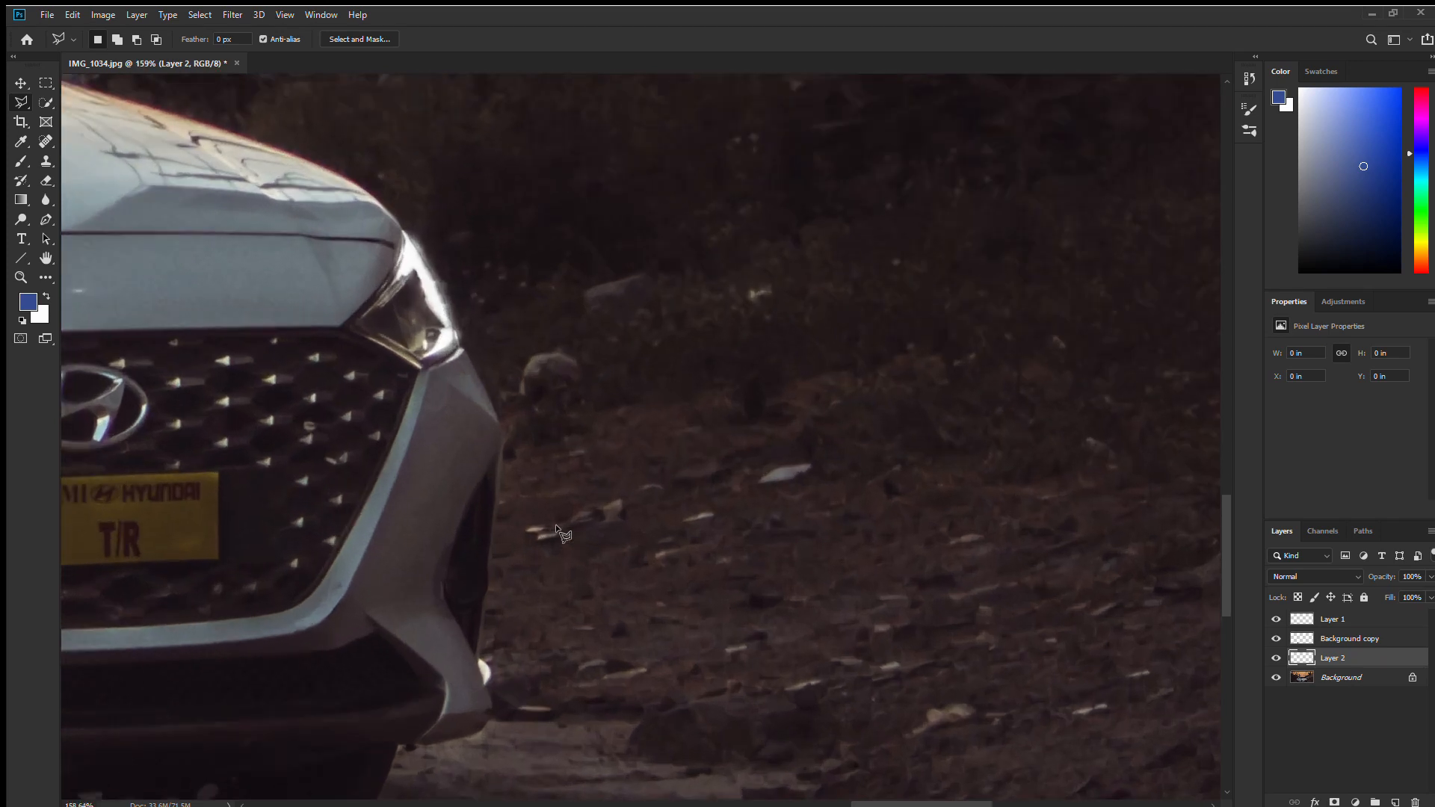
- Lasso the bright stones and debris on the dirt beside the front bumper into one combined freehand selection
click(44, 102)
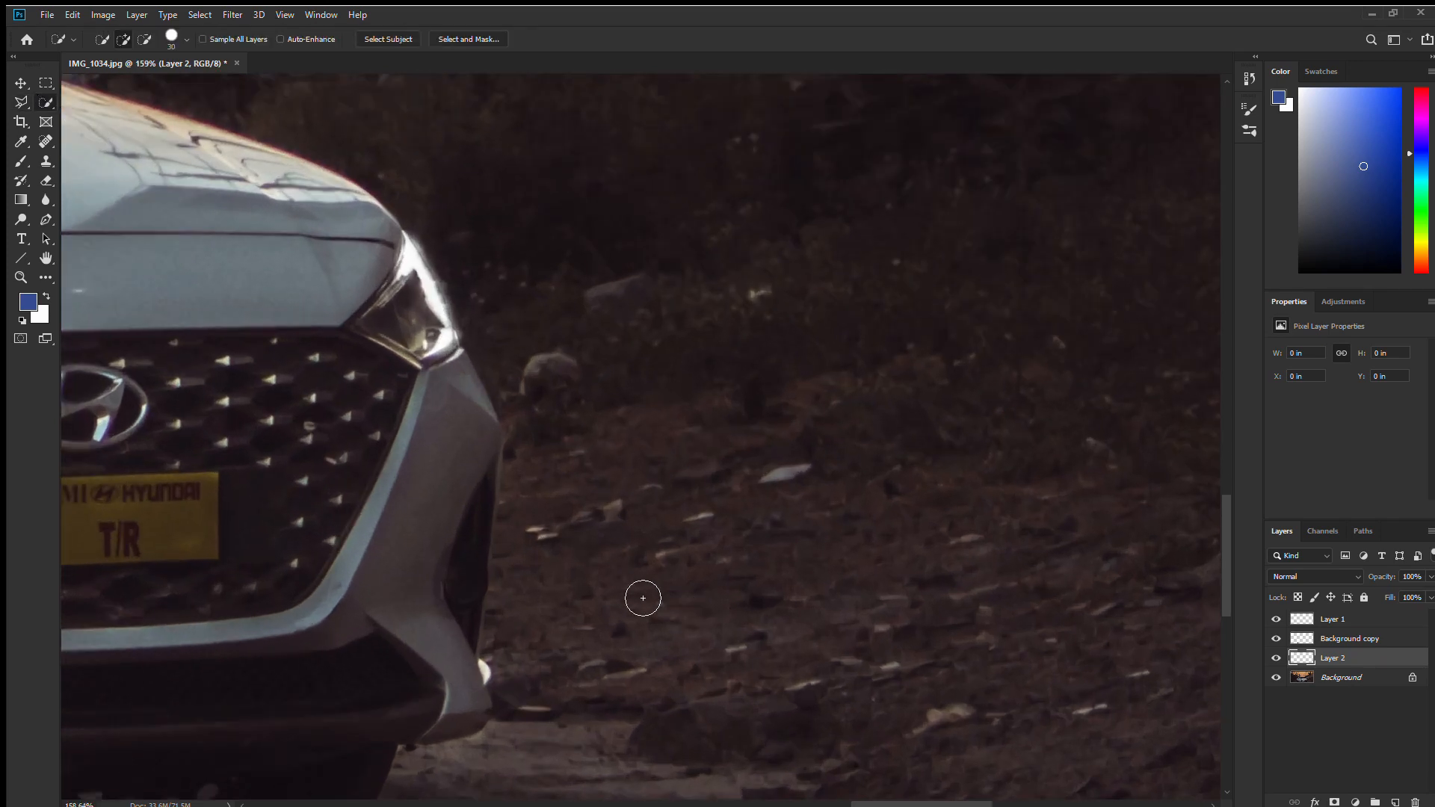
click(18, 102)
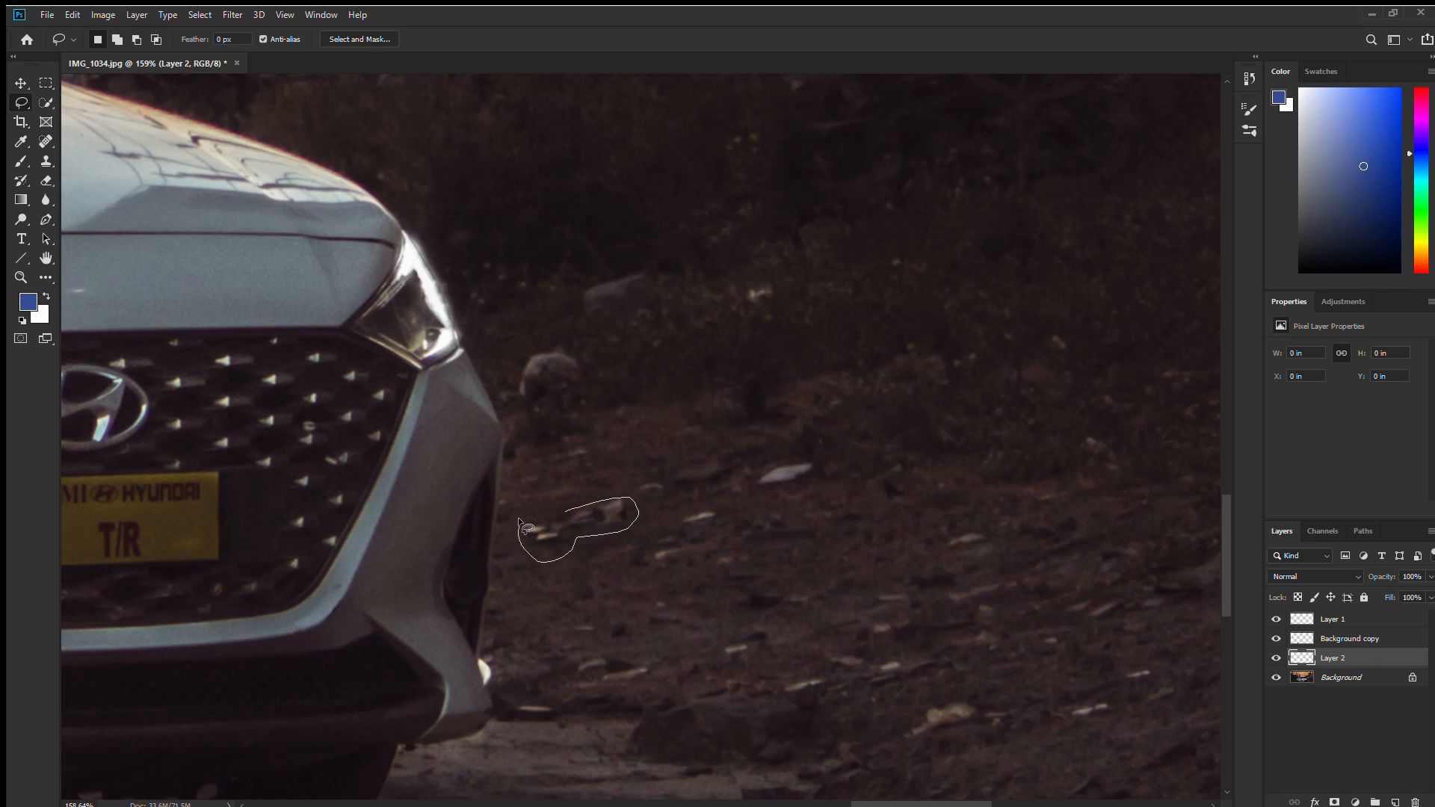
key(shift)
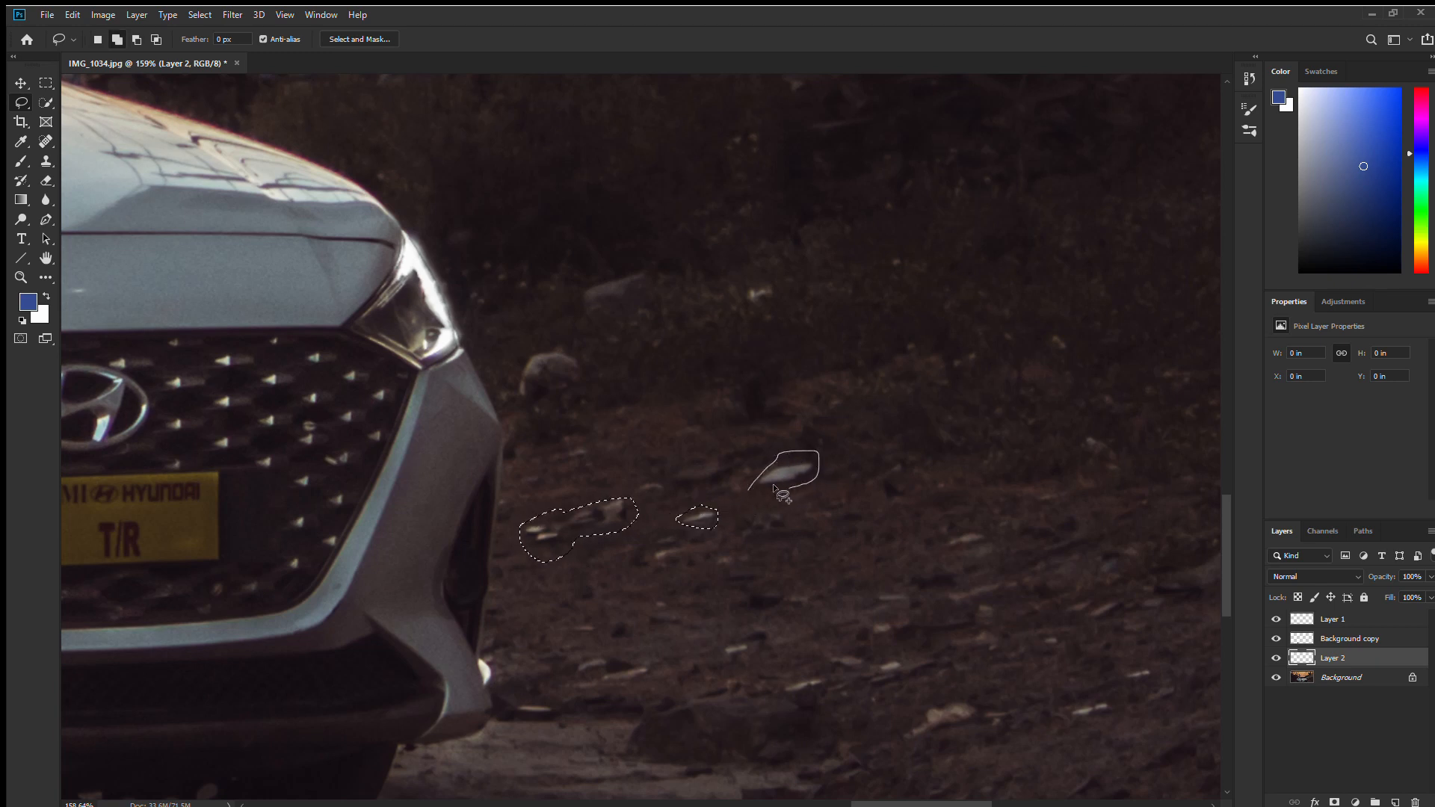
drag(773, 483, 746, 484)
drag(662, 548, 654, 558)
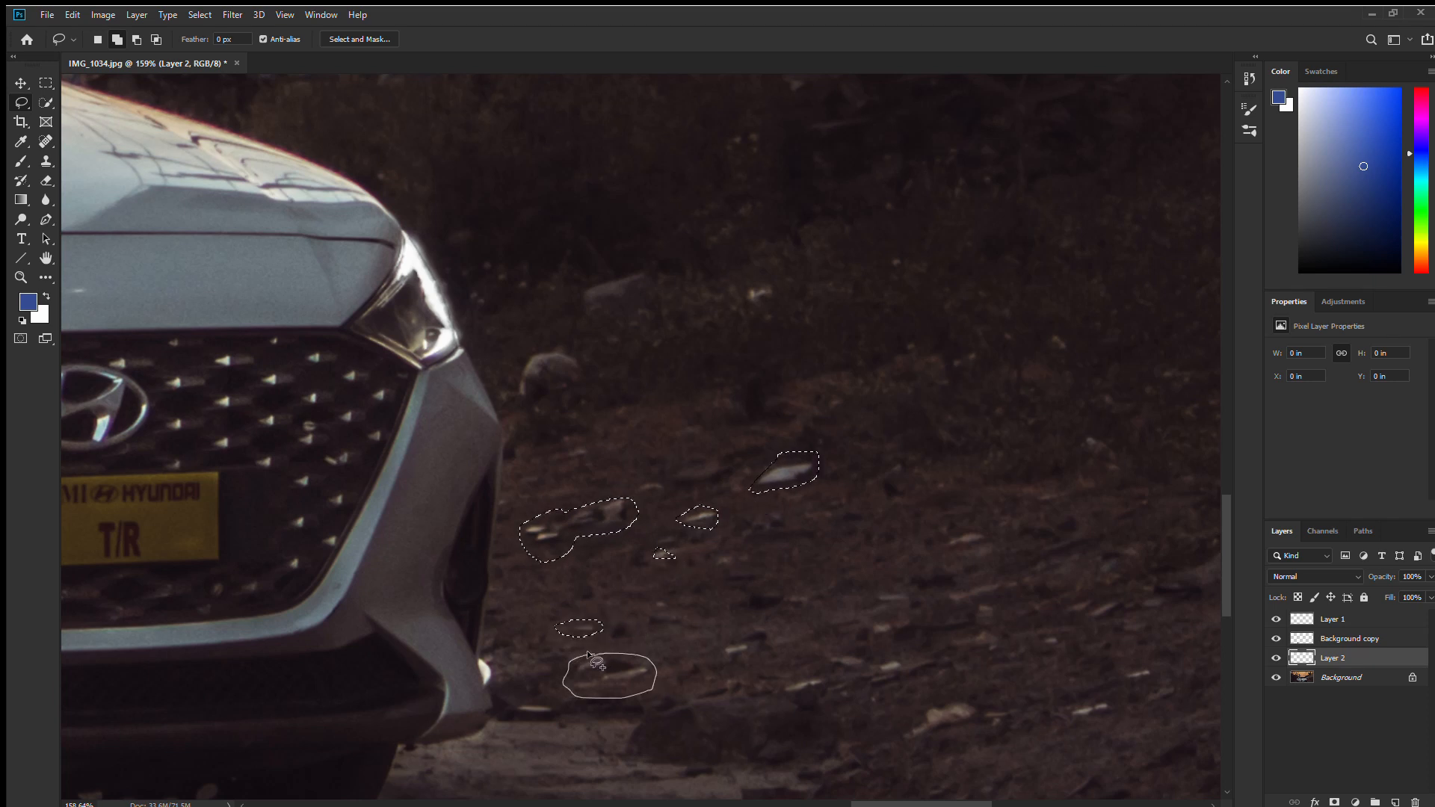
drag(589, 653, 587, 656)
drag(719, 649, 722, 651)
drag(777, 693, 780, 689)
drag(841, 652, 816, 649)
drag(913, 580, 889, 579)
drag(932, 545, 993, 521)
drag(1019, 585, 995, 571)
drag(966, 604, 969, 606)
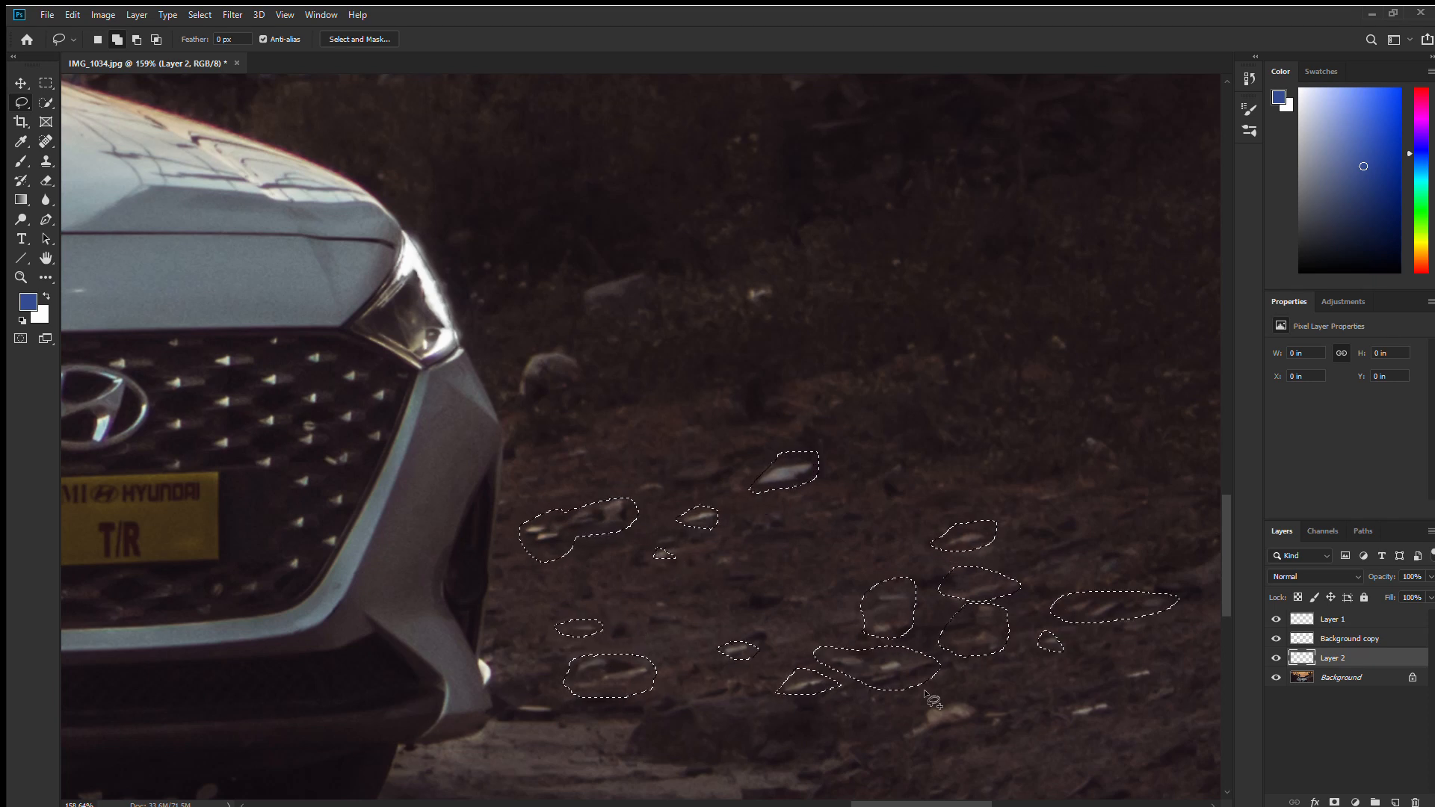
- Extend the selection with more stones on the dirt slope and the littered strip along the photo's lower-right edge
drag(927, 693, 944, 692)
drag(1131, 698, 1127, 702)
drag(1149, 663, 1148, 666)
drag(777, 658, 800, 436)
drag(532, 484, 535, 481)
drag(1031, 648, 329, 419)
drag(289, 433, 293, 436)
drag(484, 559, 1172, 713)
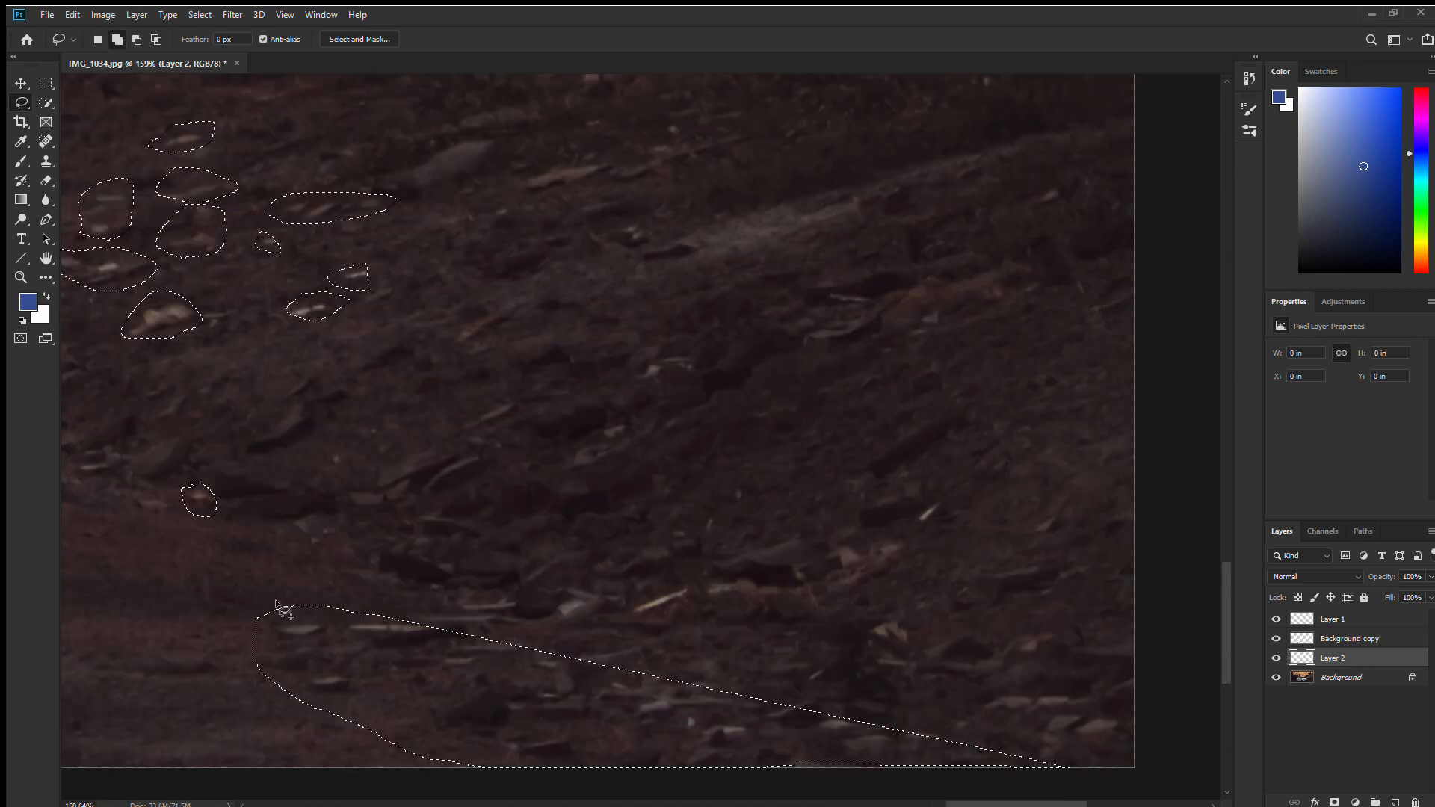
drag(284, 610, 725, 563)
- Add the bright spots in the dark grass and the littered ground in the photo's lower-left corner to the selection
scroll(468, 528, up, 10)
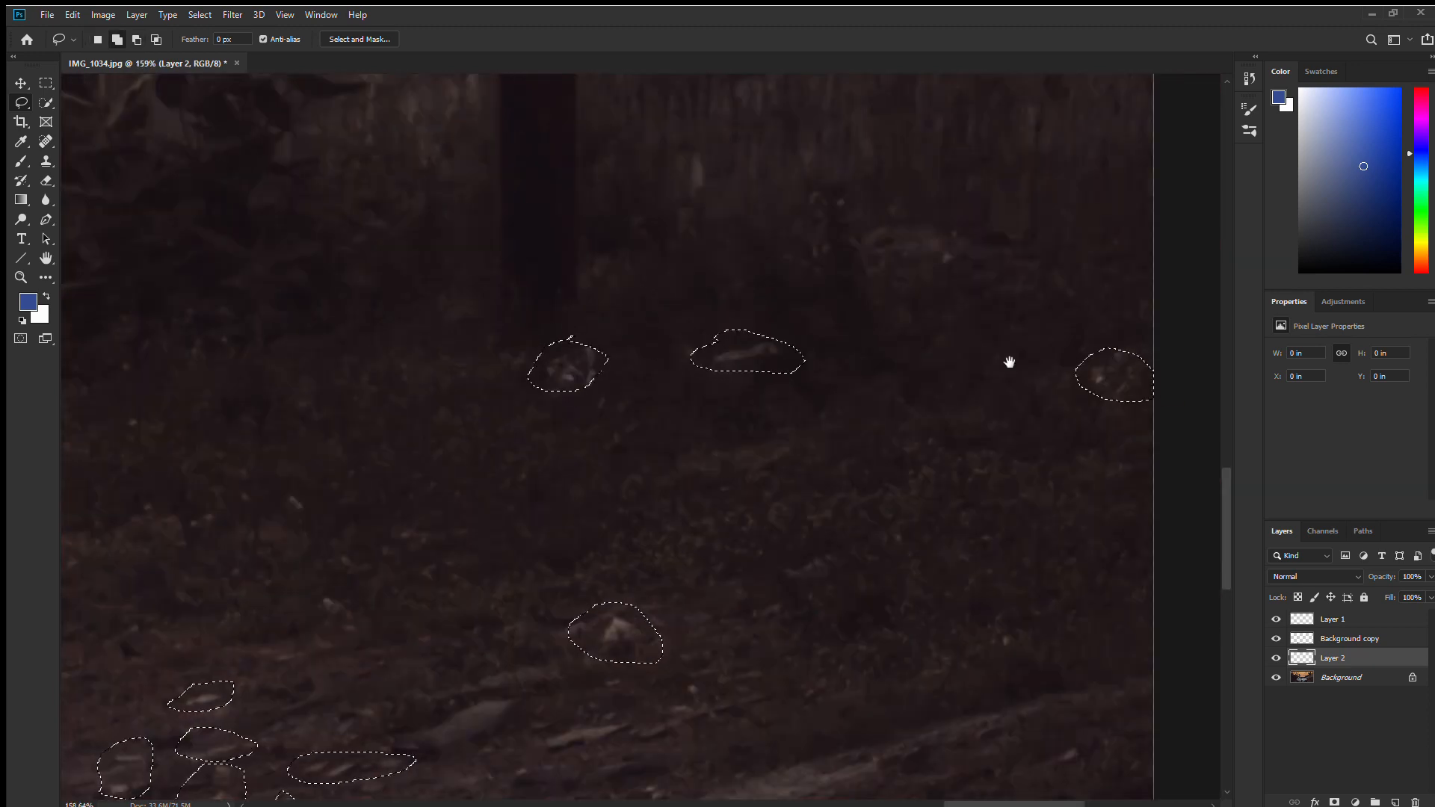
drag(246, 456, 1076, 337)
drag(810, 305, 871, 449)
drag(793, 443, 801, 438)
drag(448, 448, 1121, 418)
drag(810, 384, 815, 377)
drag(652, 532, 662, 524)
mouse_move(498, 563)
mouse_down()
mouse_move(370, 662)
mouse_move(818, 433)
mouse_up()
mouse_move(320, 241)
mouse_down()
mouse_move(1147, 702)
mouse_move(314, 264)
mouse_up()
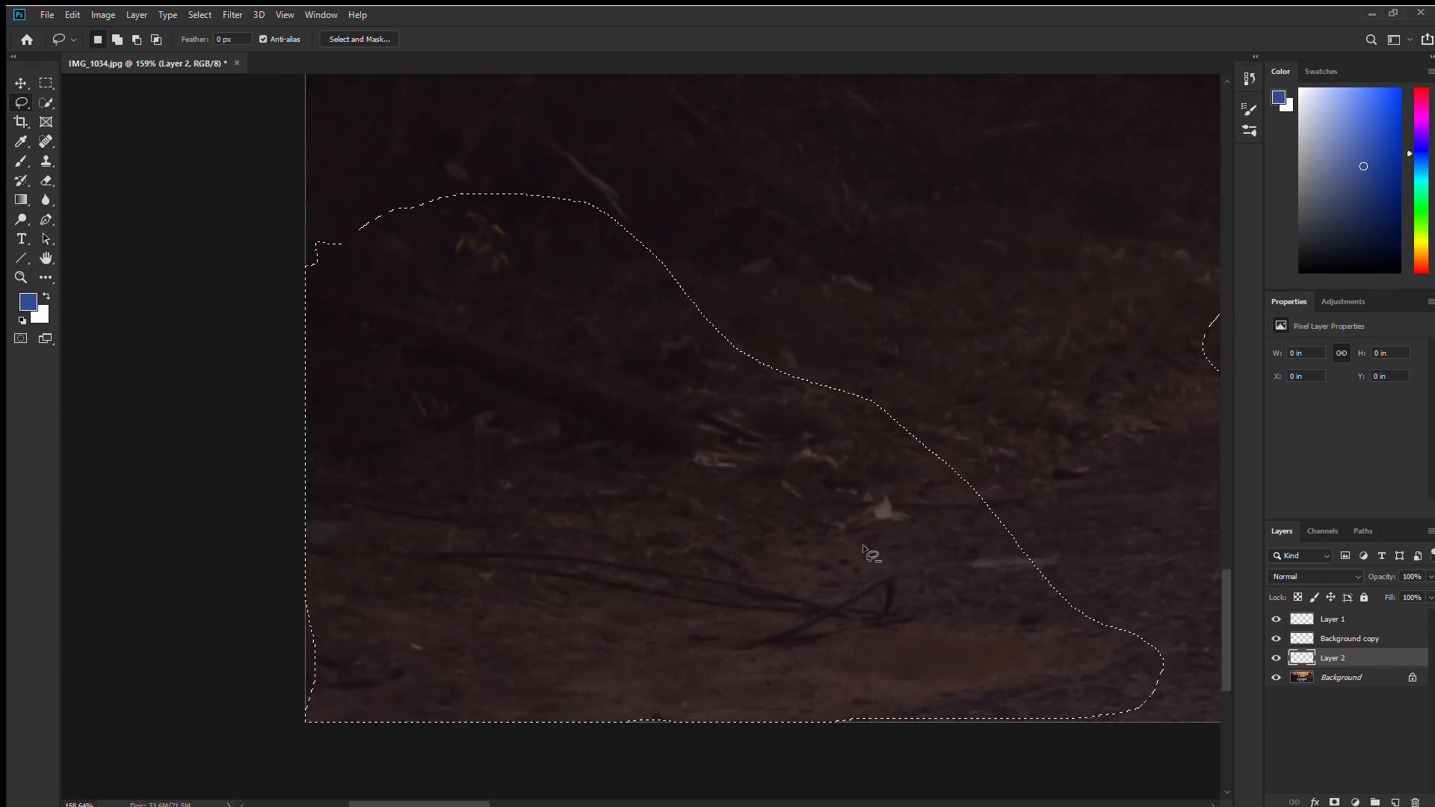
- Replace all selected debris areas of the Background layer with Content-Aware Fill output to a new layer, and inspect the result
scroll(864, 549, down, 15)
click(1342, 678)
click(72, 15)
click(119, 276)
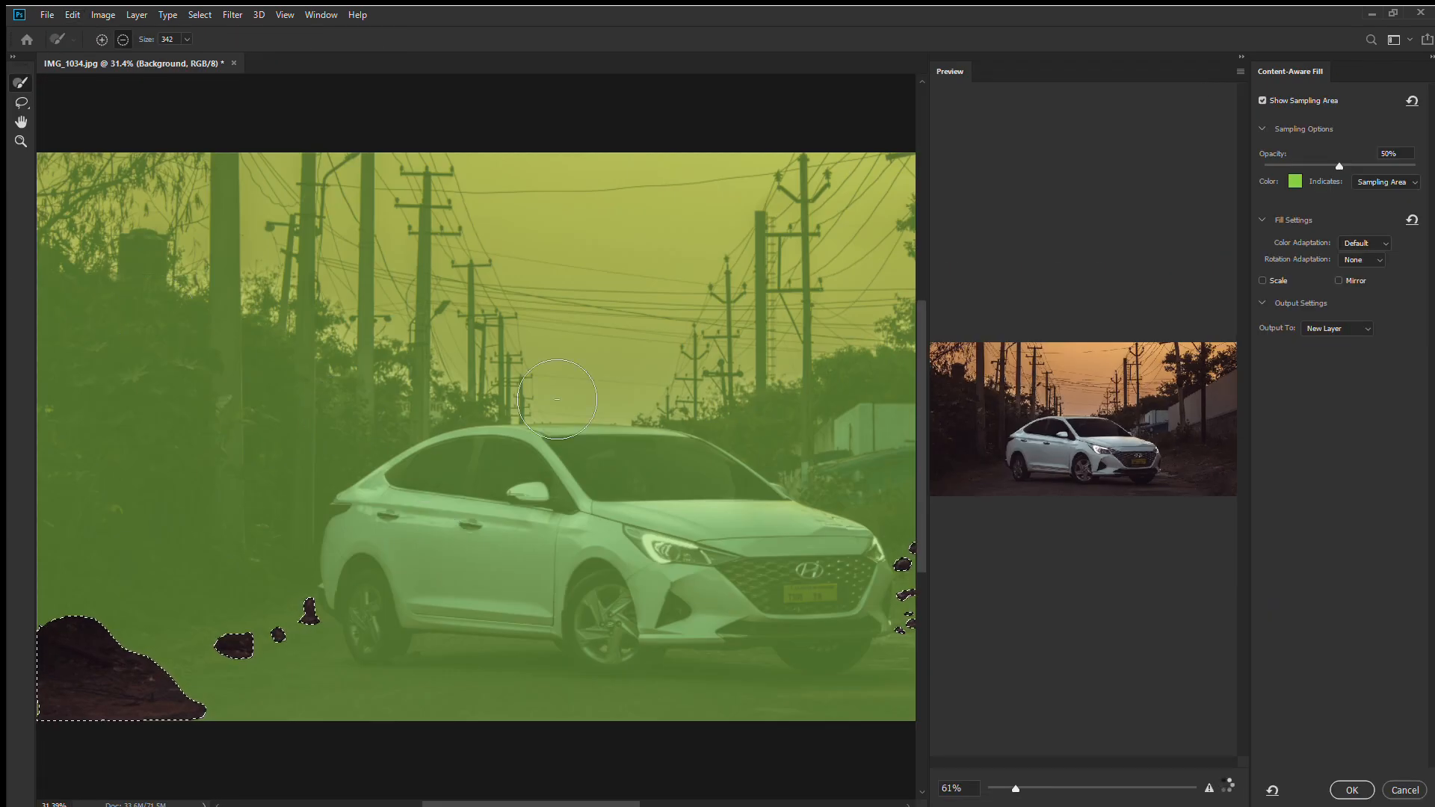
key(Return)
scroll(929, 619, up, 6)
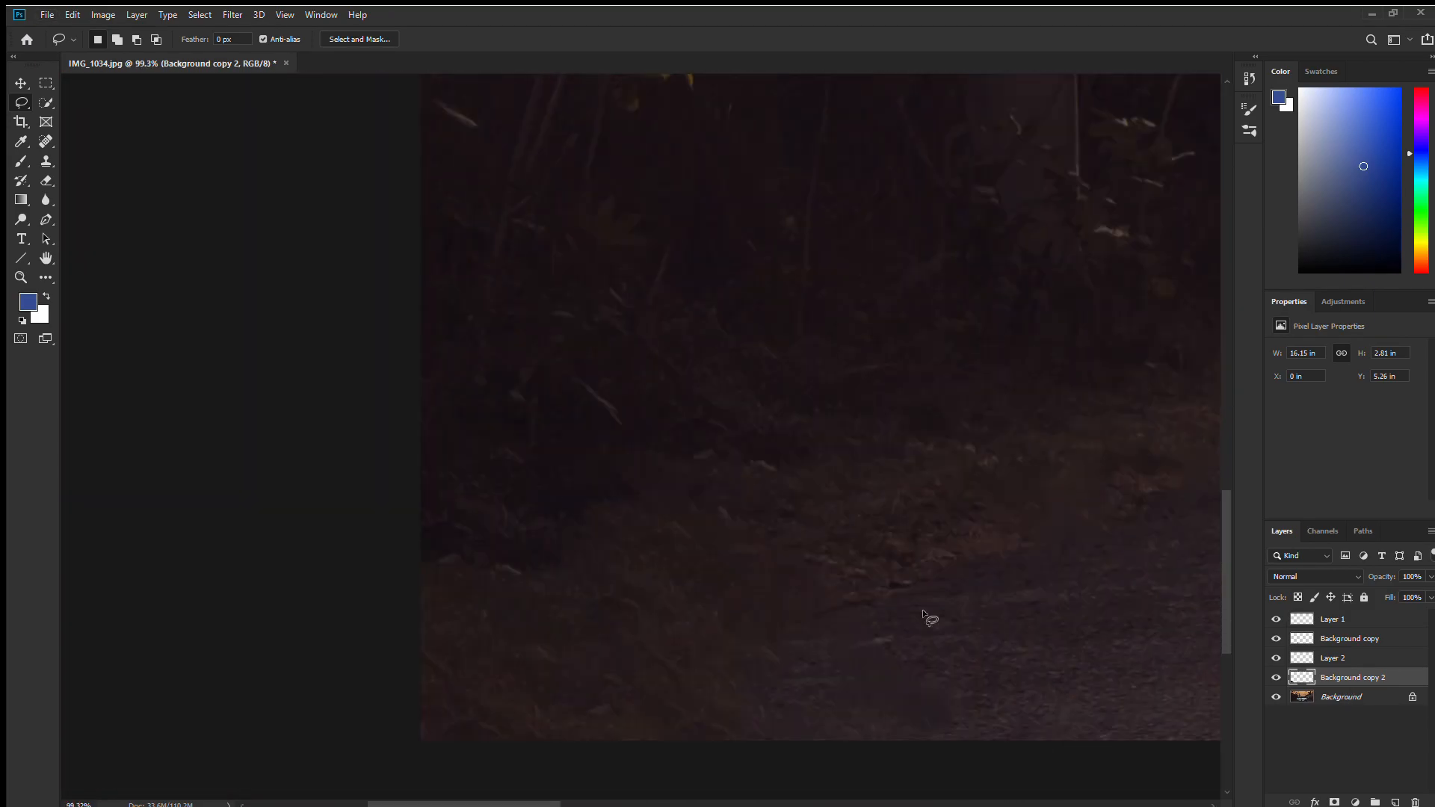